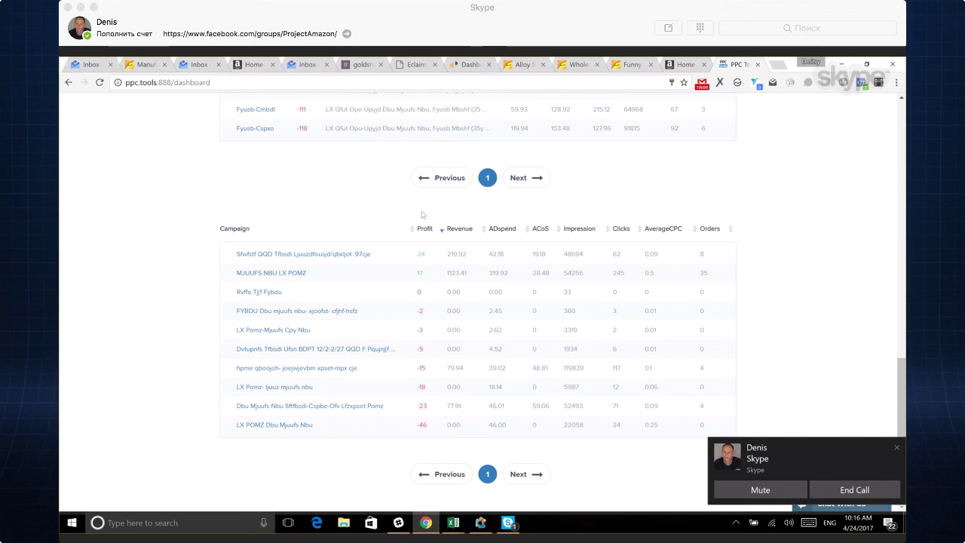
Review the dashboard's summary figures and its SKU and campaign performance tables.
scroll(566, 270, "up", 10)
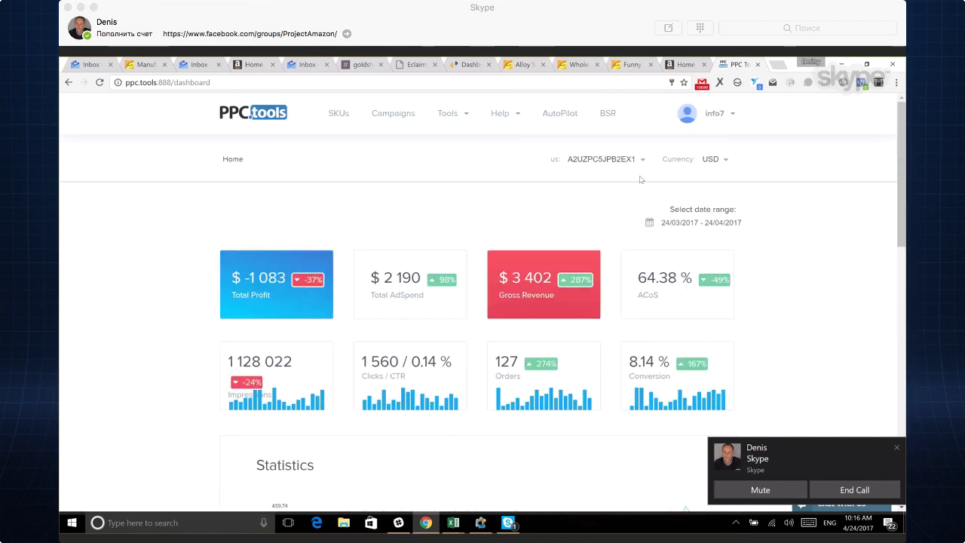
scroll(681, 277, "down", 10)
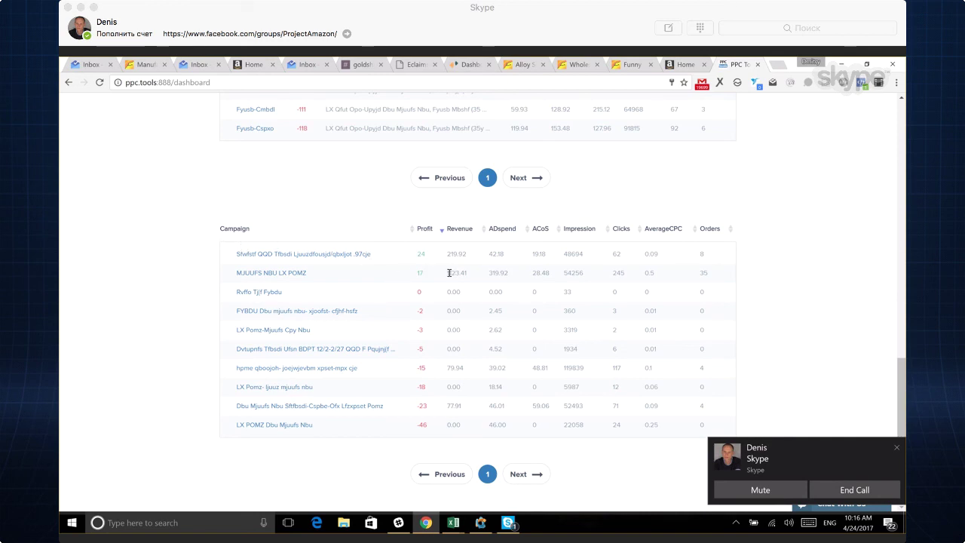
scroll(451, 269, "up", 4)
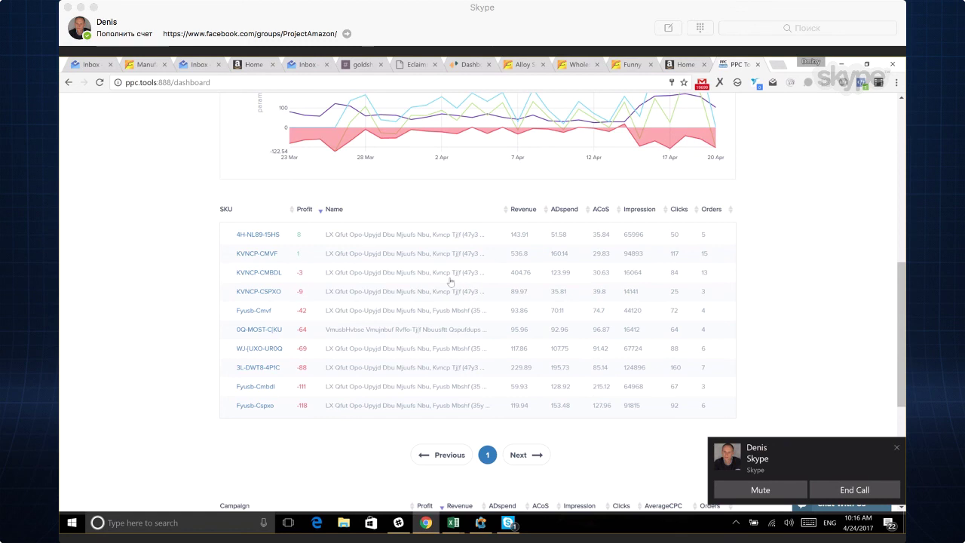
scroll(451, 282, "up", 10)
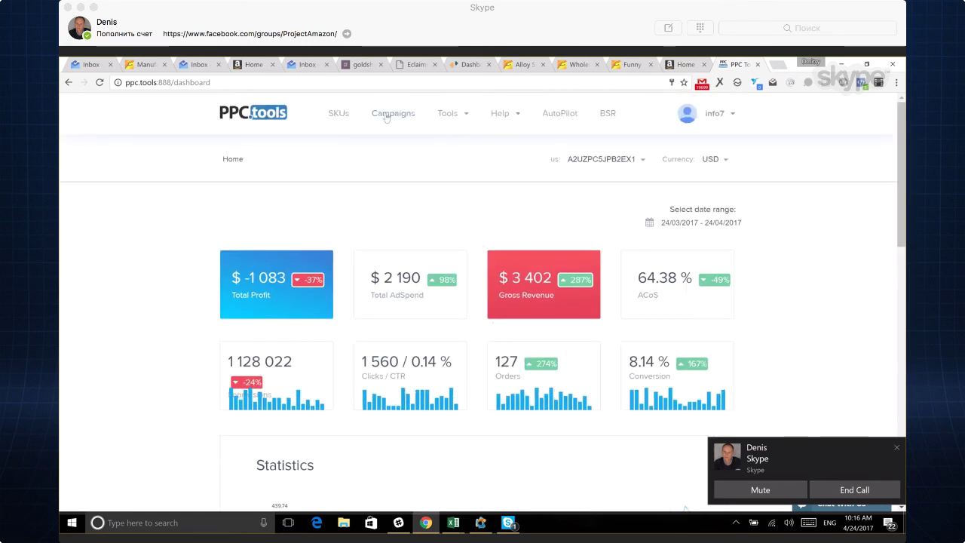
Open the SKU listing and look through the account's products.
left_click(340, 114)
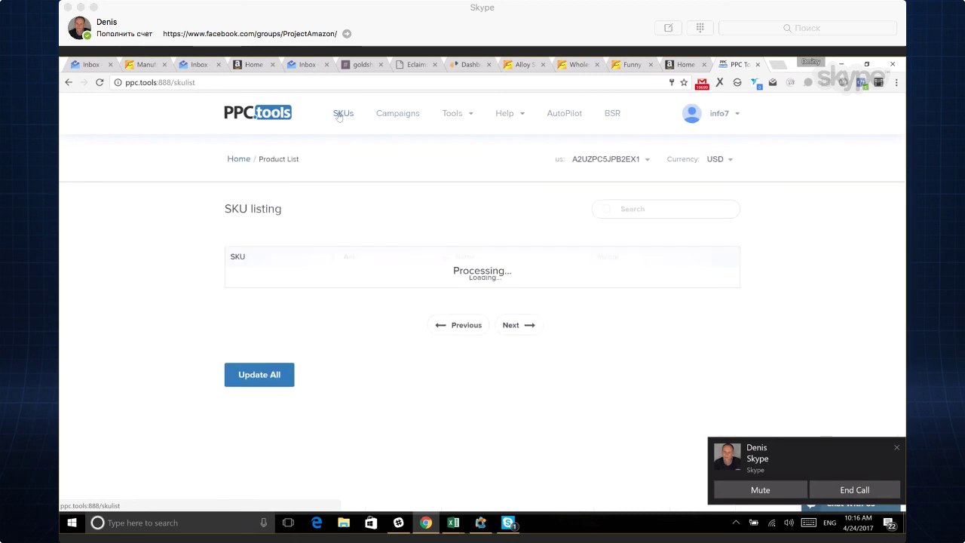
scroll(498, 300, "down", 2)
scroll(510, 301, "down", 2)
scroll(510, 302, "up", 1)
scroll(510, 302, "down", 1)
scroll(511, 305, "up", 1)
scroll(511, 305, "up", 2)
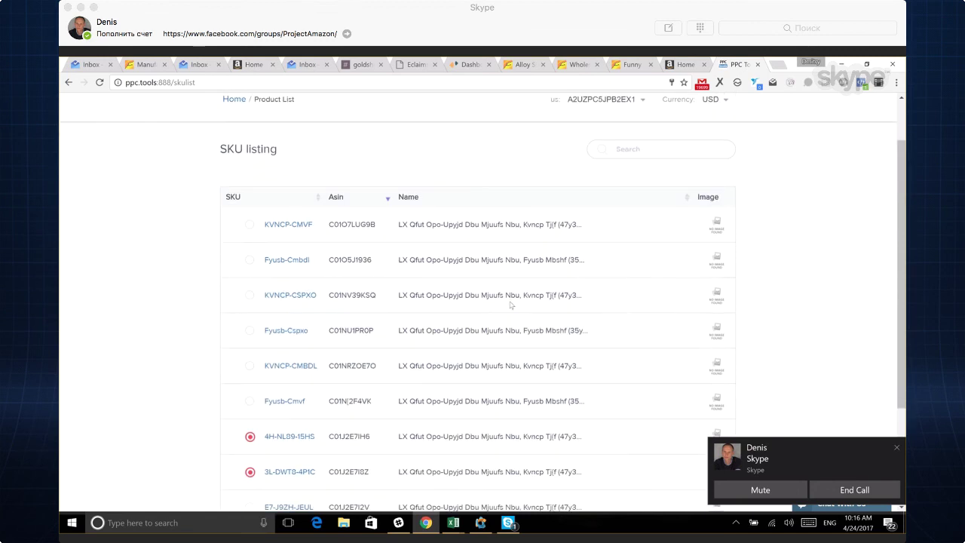
Open the bulk product update page and review the cost, Amazon FBA fee, selling price and profit margin fields.
scroll(294, 467, "down", 2)
left_click(269, 504)
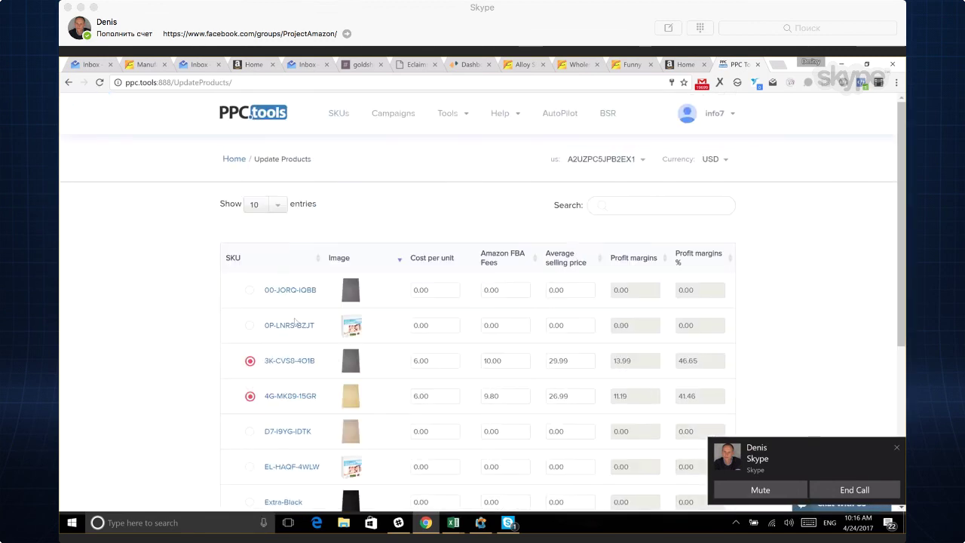
scroll(252, 394, "down", 3)
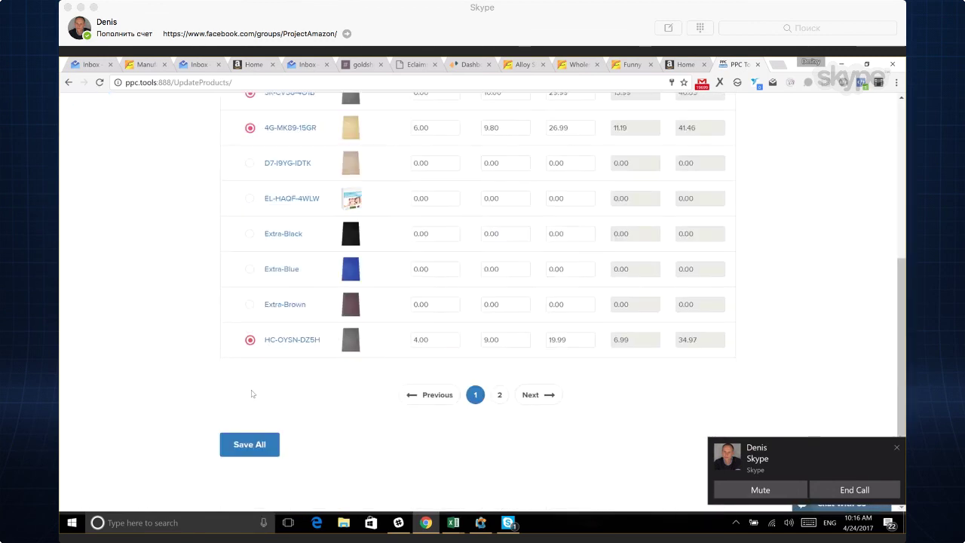
Return to the SKU listing without saving and examine which SKUs are marked beside their ASINs and names.
left_click(69, 82)
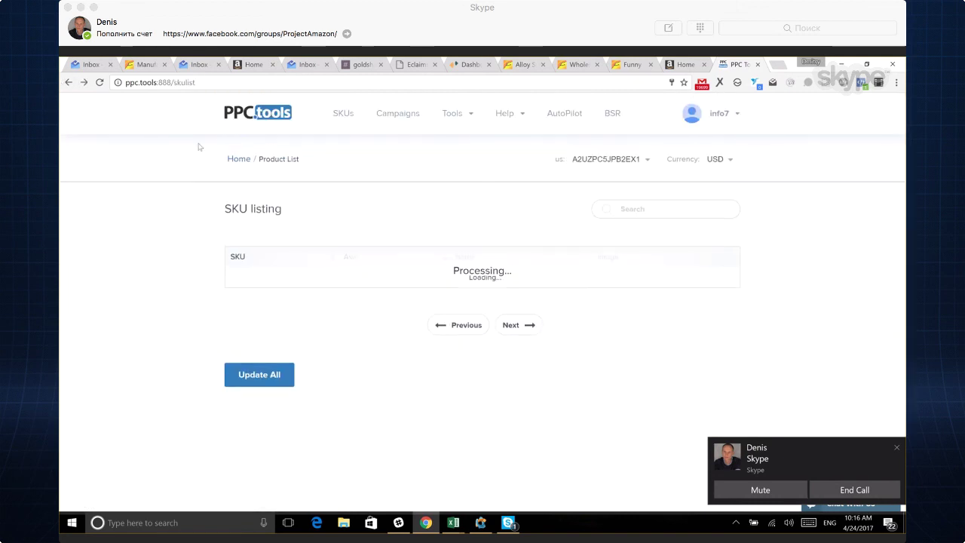
scroll(418, 224, "down", 2)
scroll(462, 189, "down", 1)
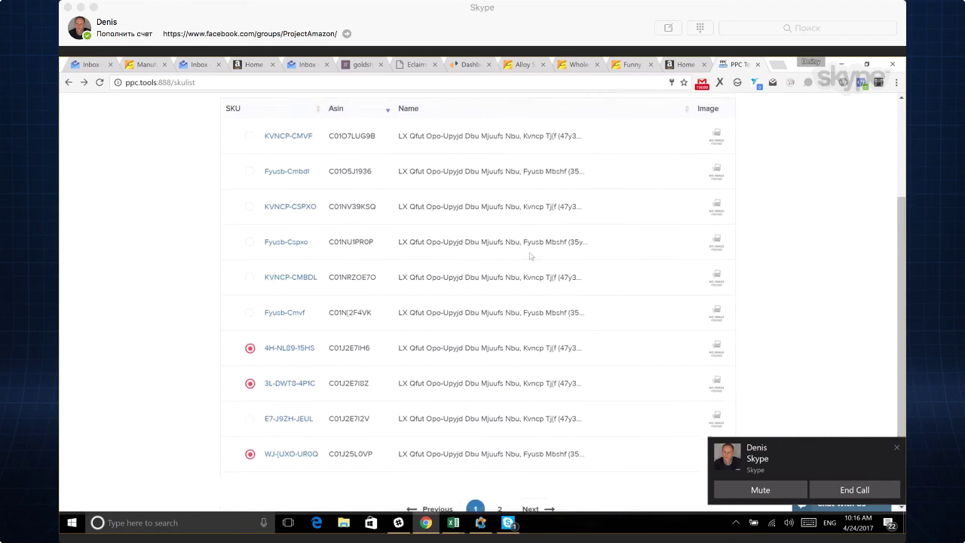
scroll(500, 224, "up", 1)
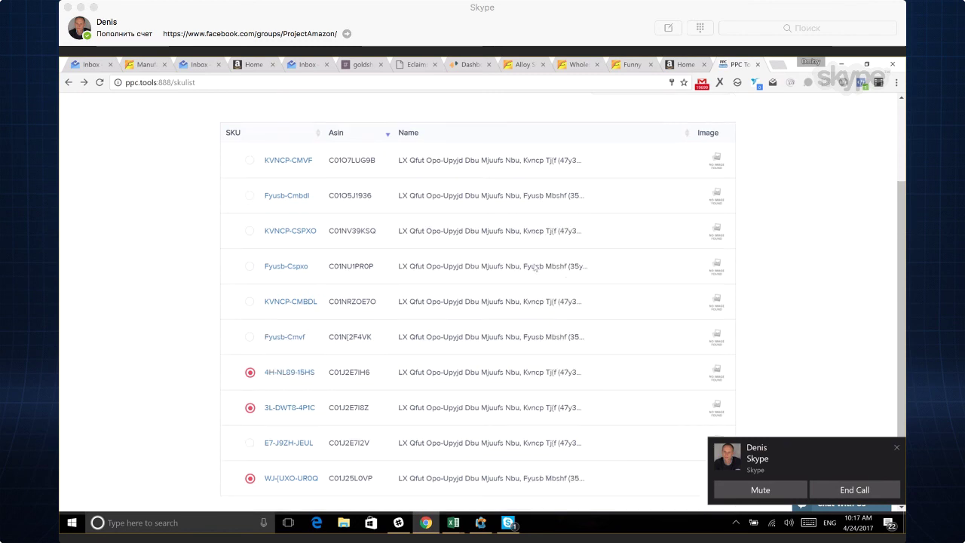
scroll(534, 256, "down", 2)
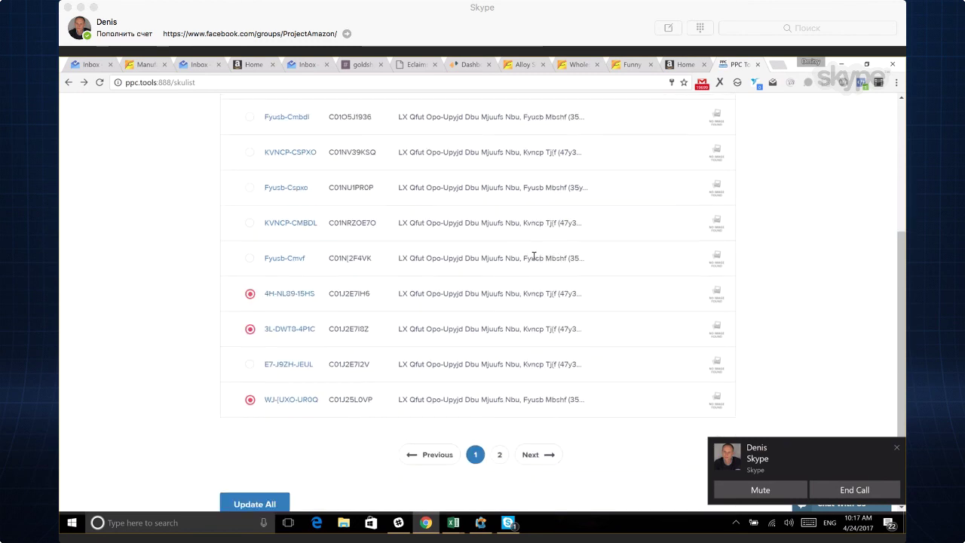
scroll(534, 257, "up", 3)
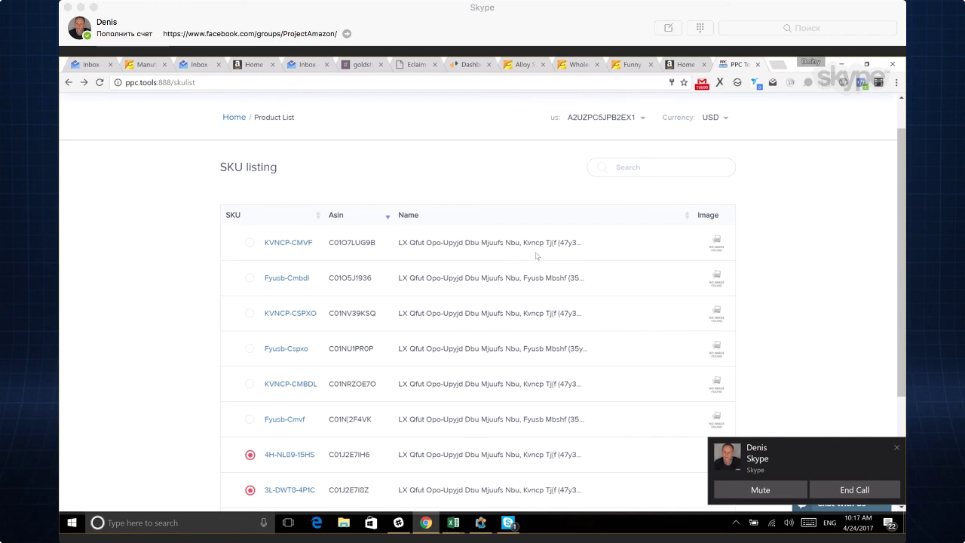
scroll(537, 256, "down", 3)
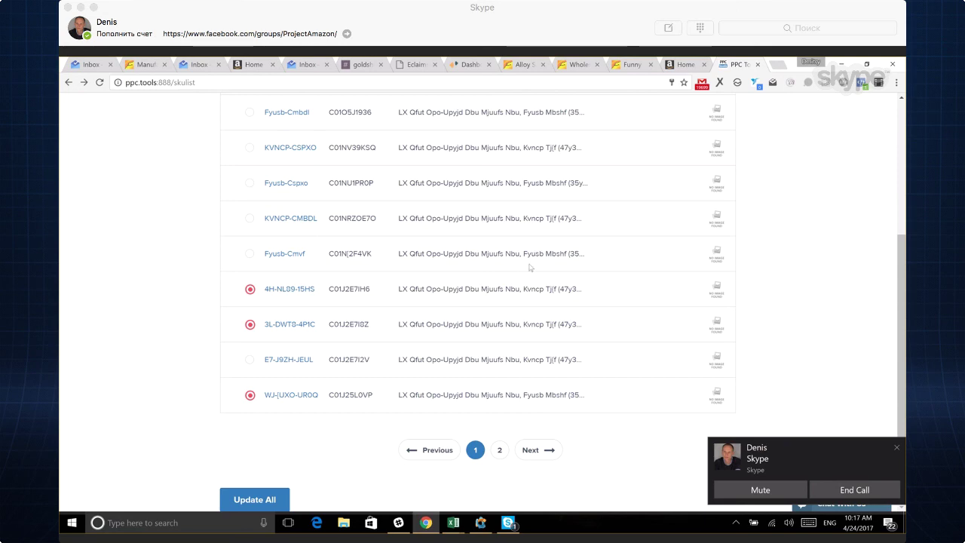
scroll(316, 392, "up", 3)
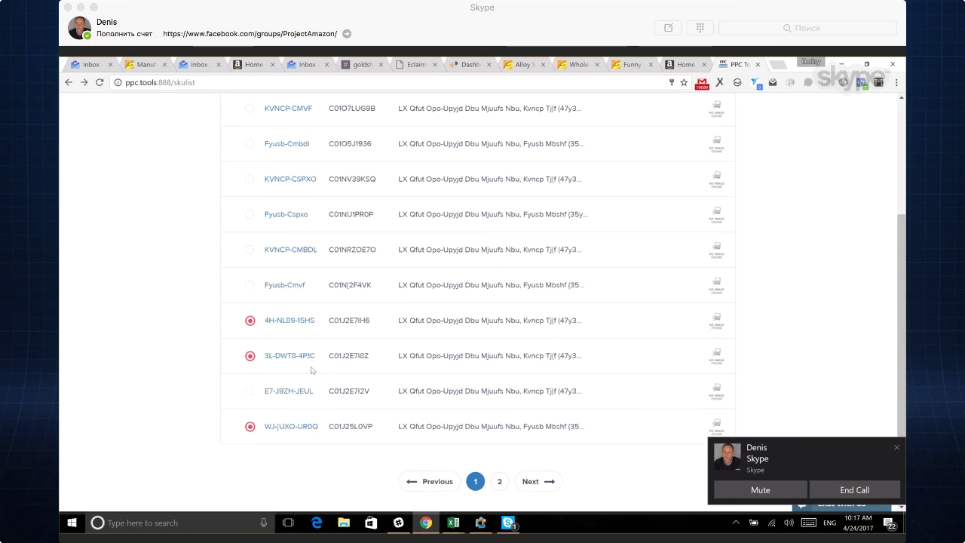
Go back to the dashboard and review its overview cards, statistics chart and campaign table.
left_click(67, 84)
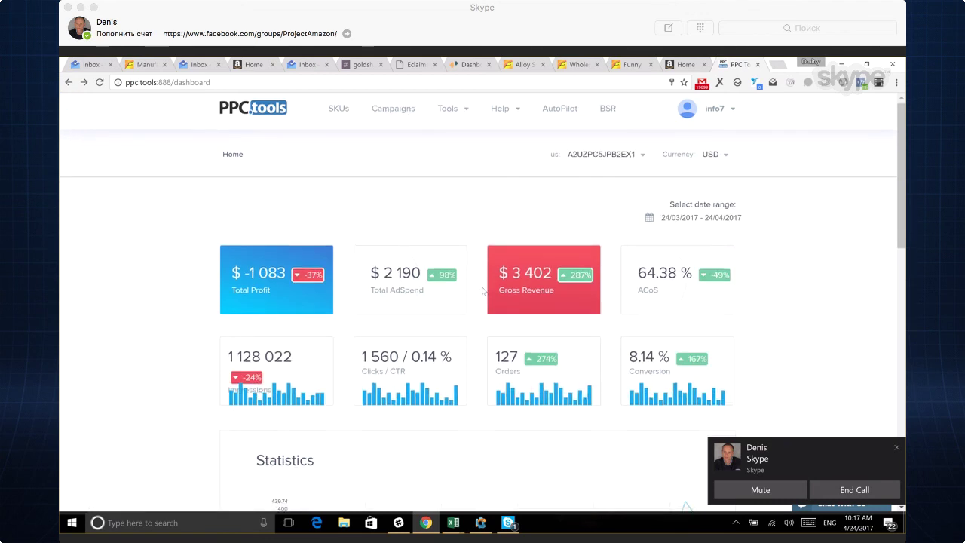
scroll(485, 288, "down", 5)
scroll(482, 291, "up", 3)
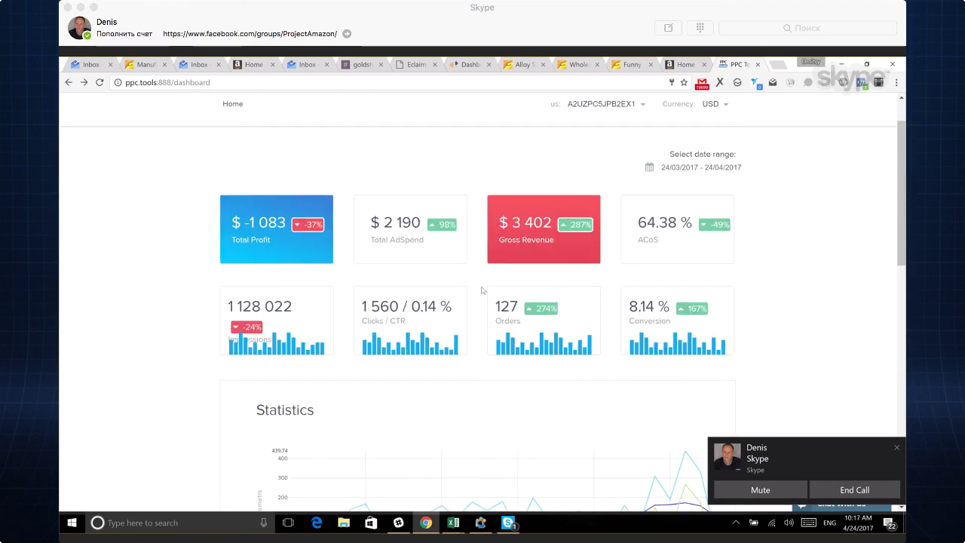
scroll(482, 290, "down", 15)
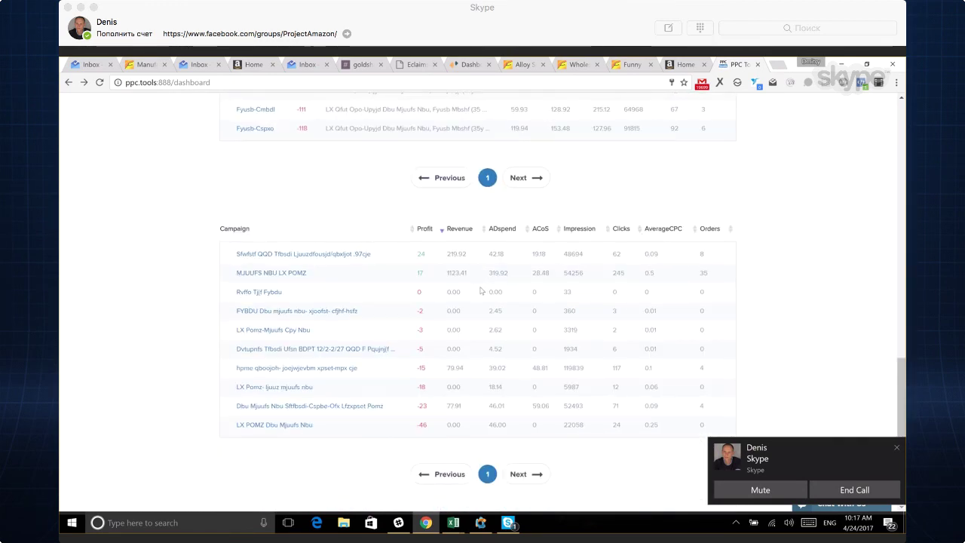
scroll(480, 291, "up", 15)
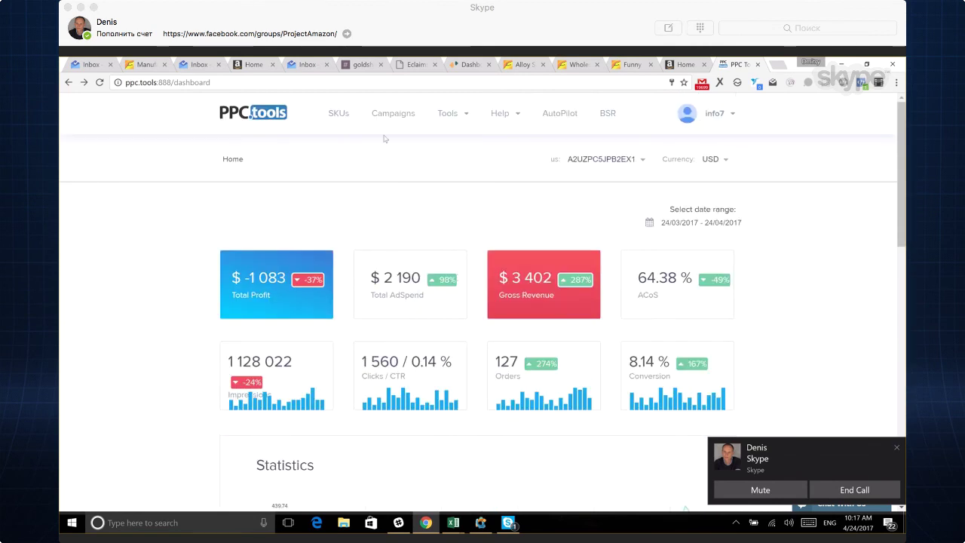
Reopen the SKU listing from the dashboard and scan the first page of products.
left_click(337, 114)
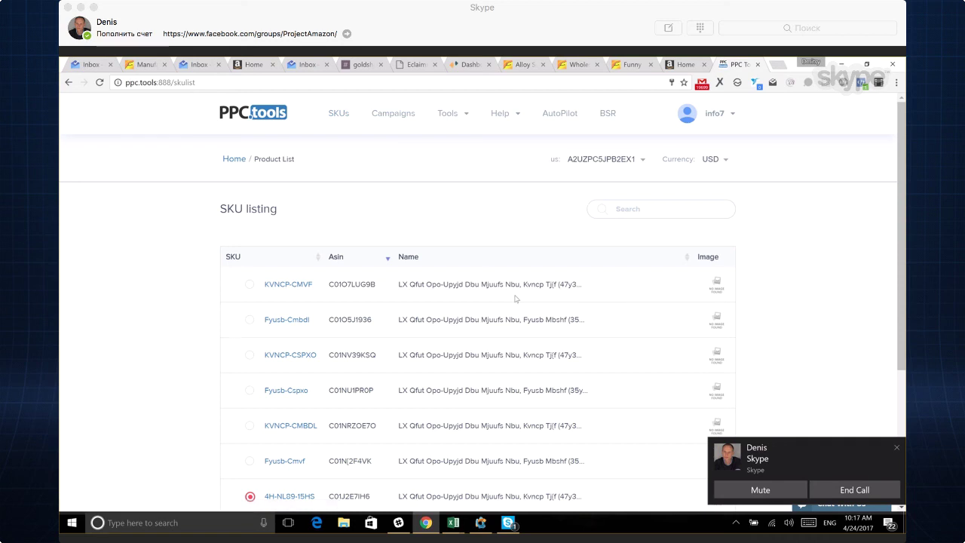
scroll(515, 299, "down", 3)
scroll(460, 316, "up", 3)
scroll(442, 308, "down", 3)
scroll(438, 305, "up", 3)
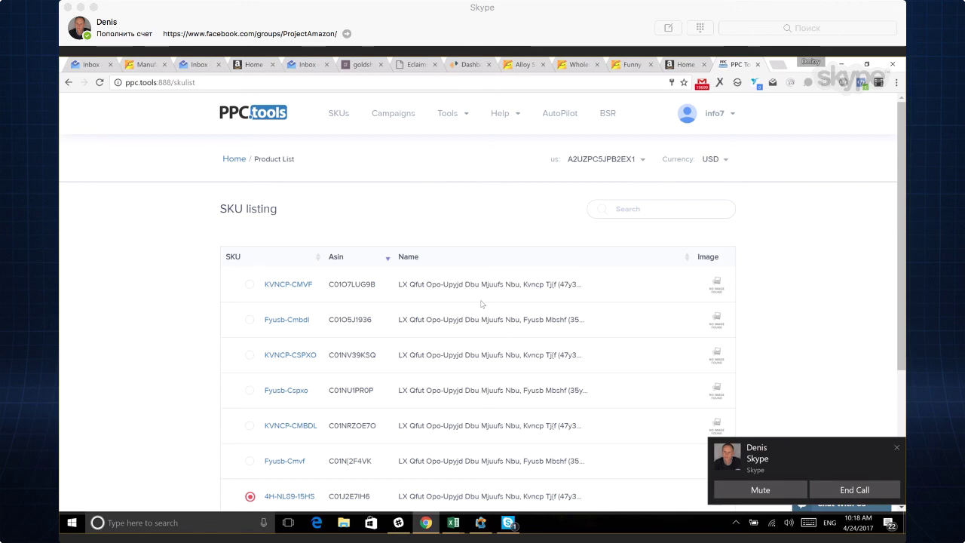
Open the product page of SKU 4H-NL89-15HS and review its metrics, profit margins and statistics chart.
scroll(482, 303, "down", 2)
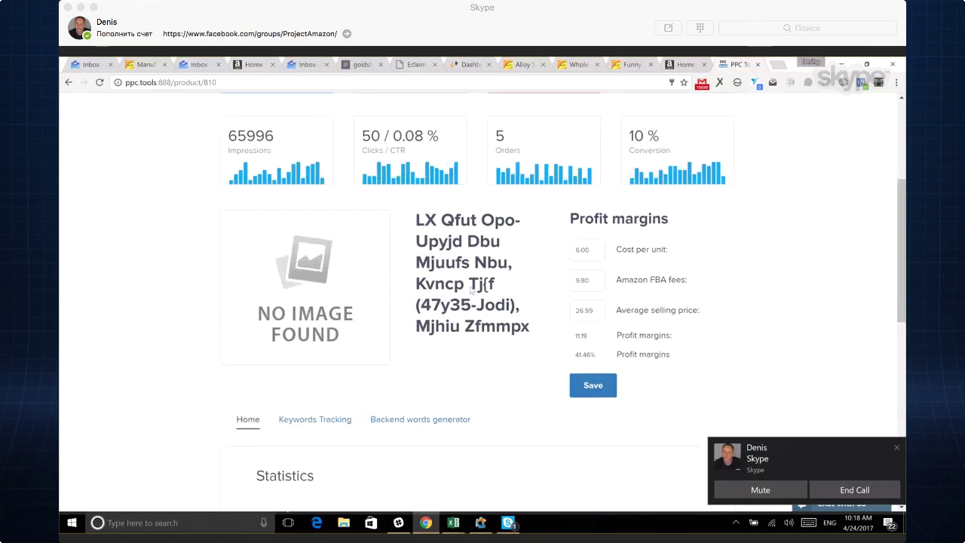
scroll(471, 291, "down", 2)
scroll(470, 290, "down", 3)
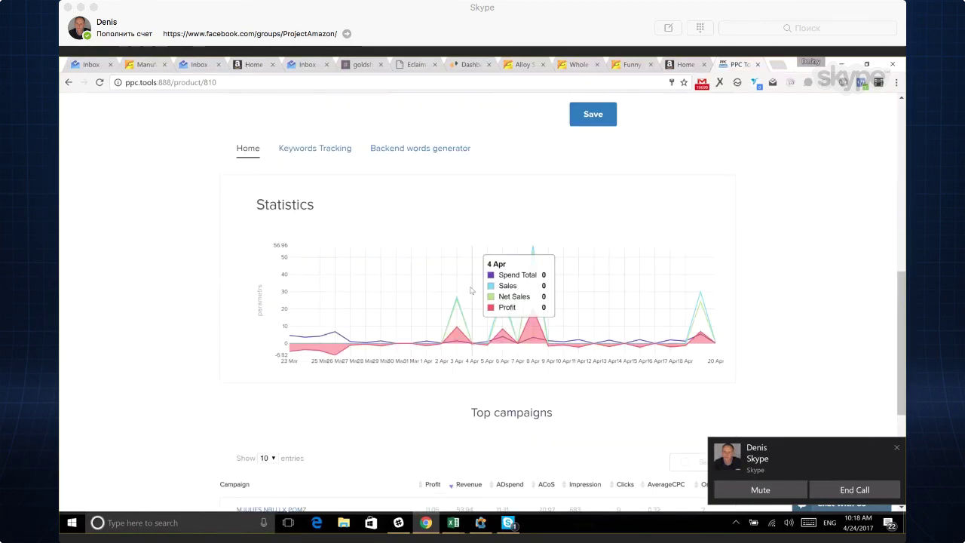
scroll(470, 290, "up", 6)
scroll(471, 291, "up", 2)
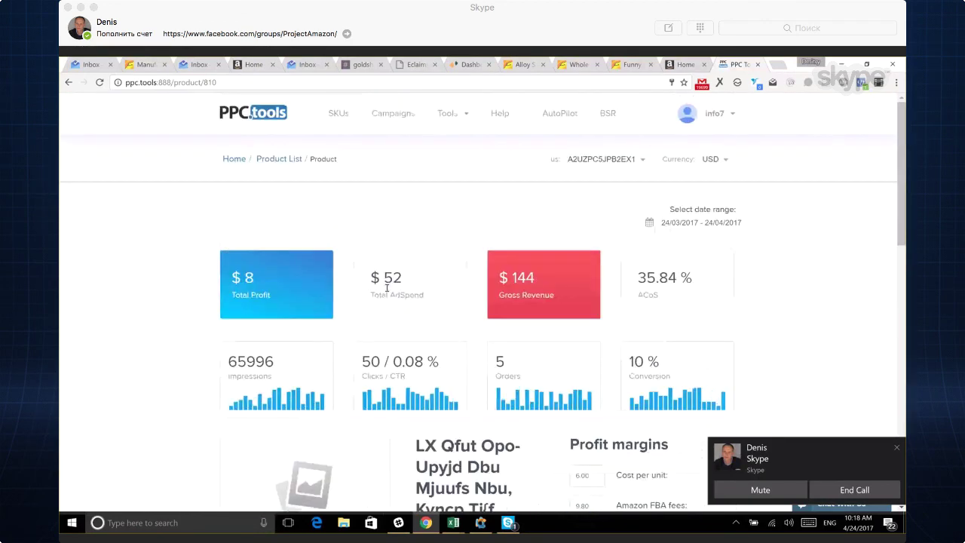
Set the product report's date range to Last 60 Days and check the ACoS figure.
left_click(702, 222)
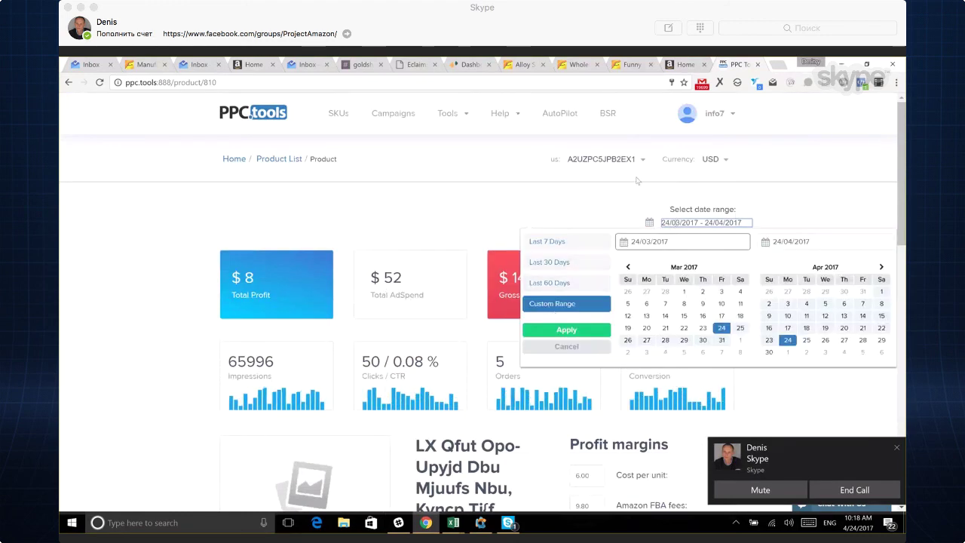
left_click(553, 283)
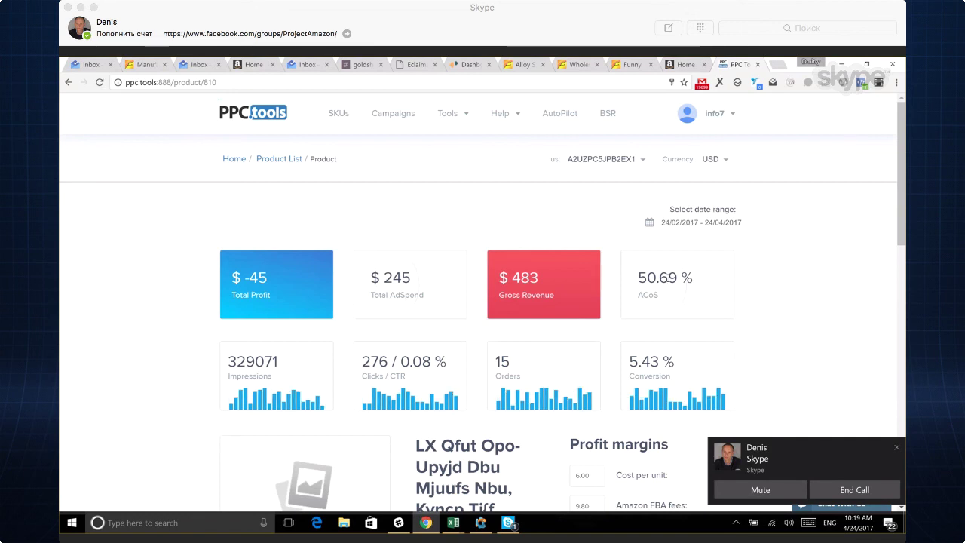
left_click_drag(638, 278, 684, 288)
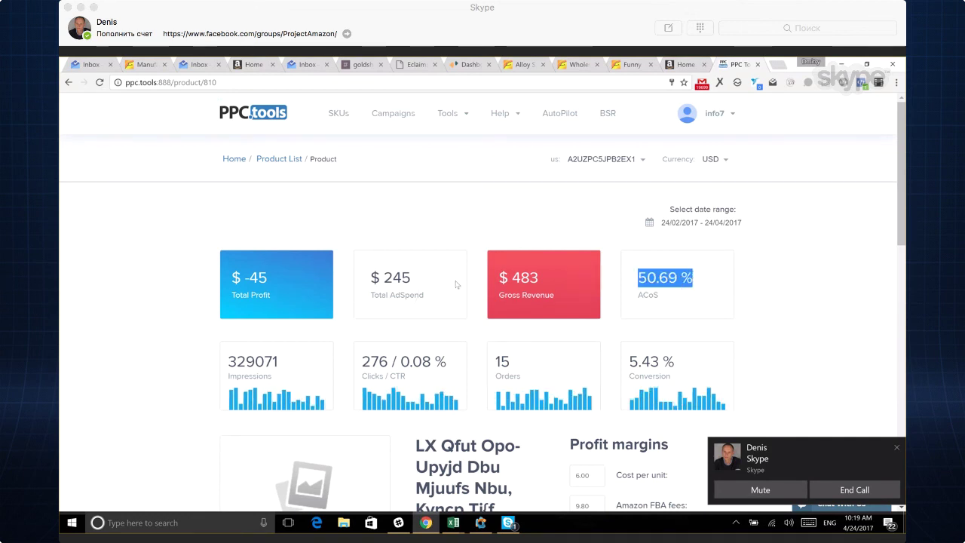
left_click(320, 281)
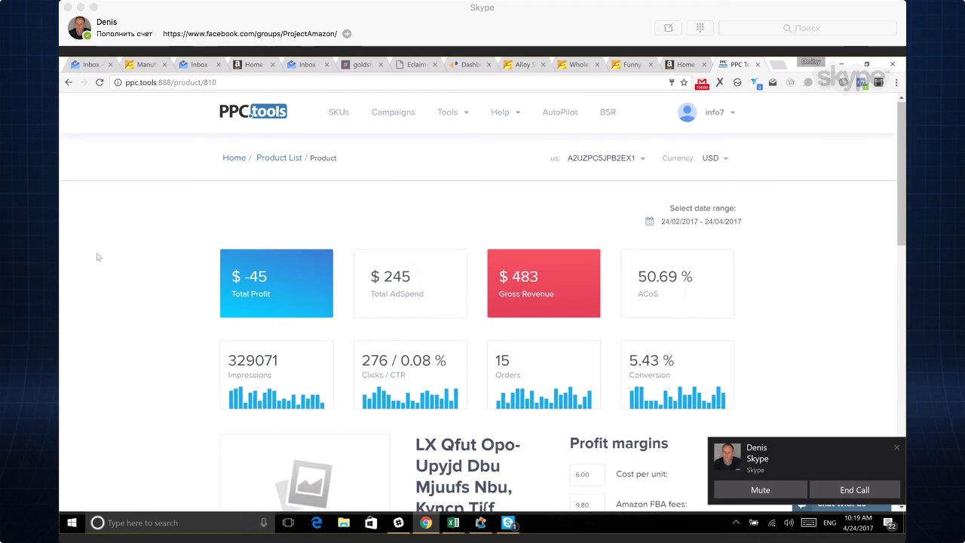
Examine the product's Top campaigns table, checking its second page and returning to the first.
scroll(95, 255, "down", 3)
scroll(98, 257, "down", 3)
scroll(102, 259, "down", 5)
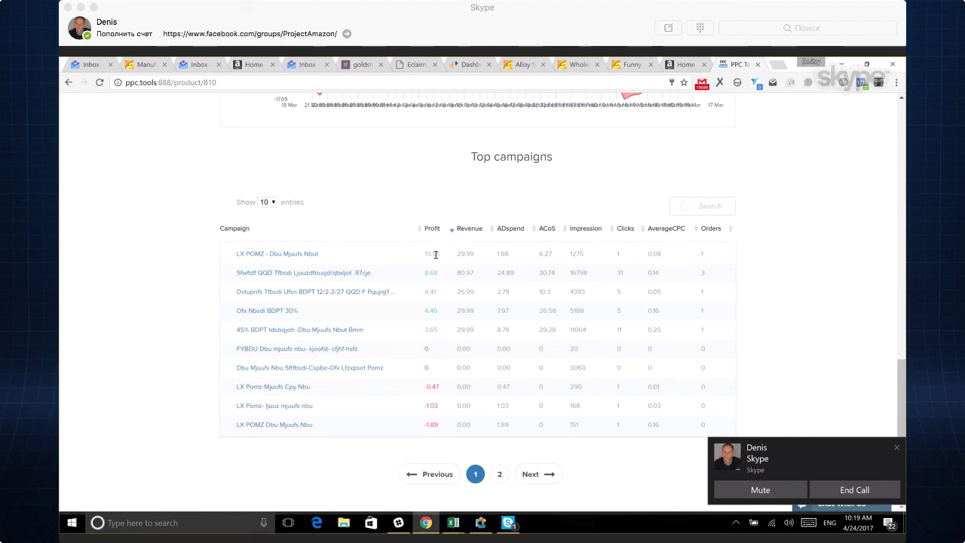
scroll(432, 254, "up", 2)
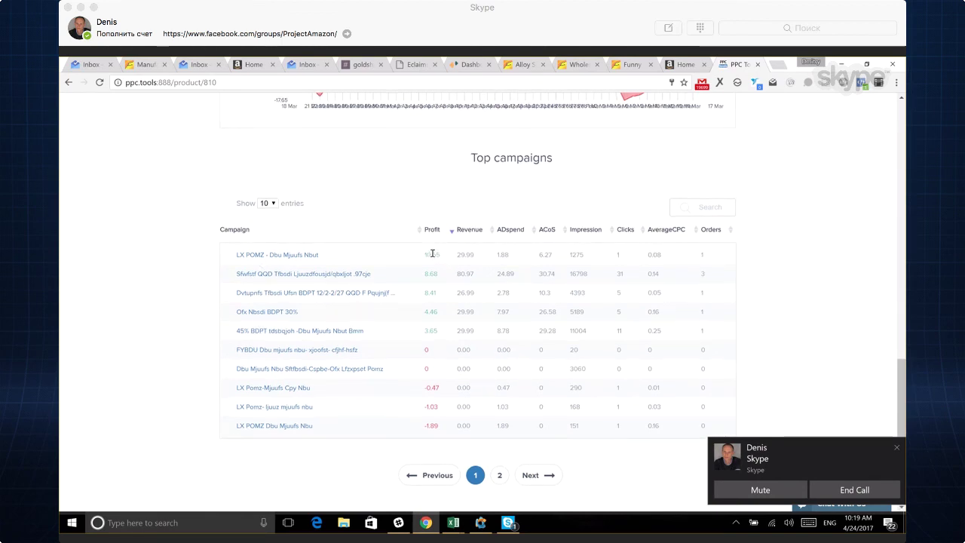
scroll(432, 254, "down", 2)
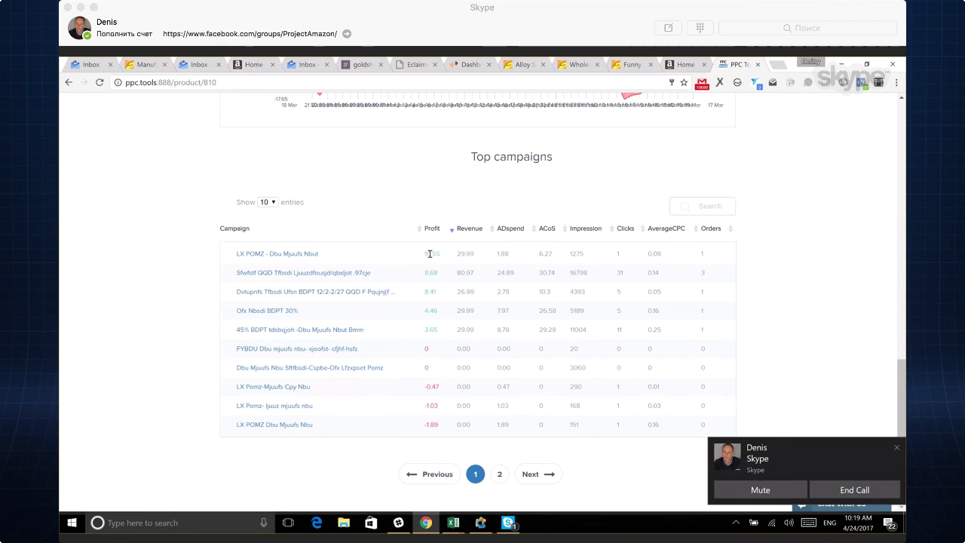
left_click(499, 474)
left_click(475, 474)
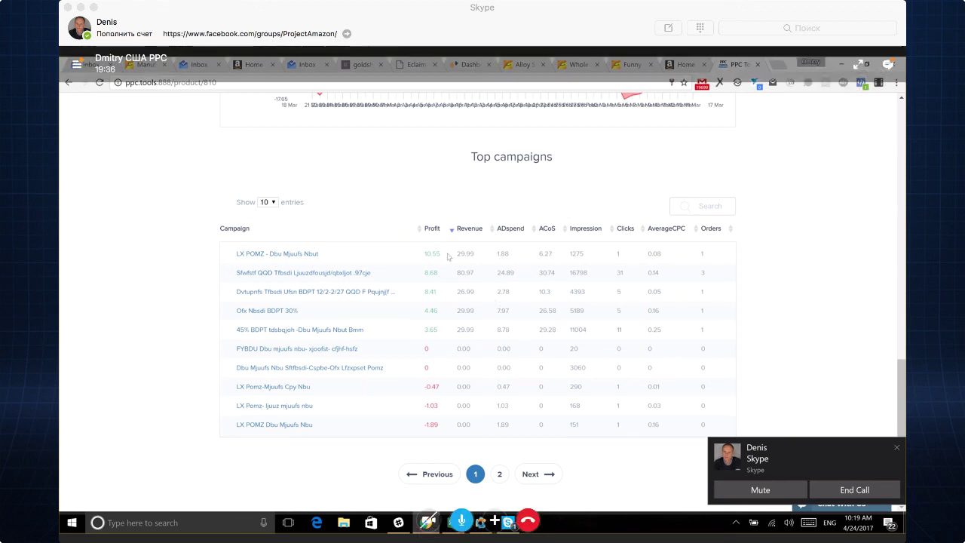
Open the product's Keywords Tracking view and examine the profitable keywords table.
scroll(448, 257, "up", 2)
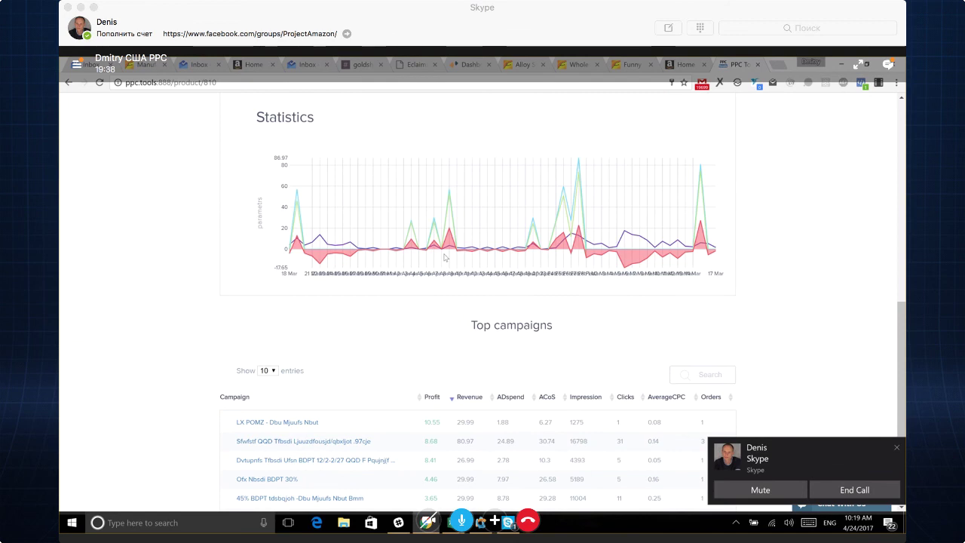
scroll(445, 254, "up", 4)
scroll(409, 269, "down", 1)
left_click(329, 281)
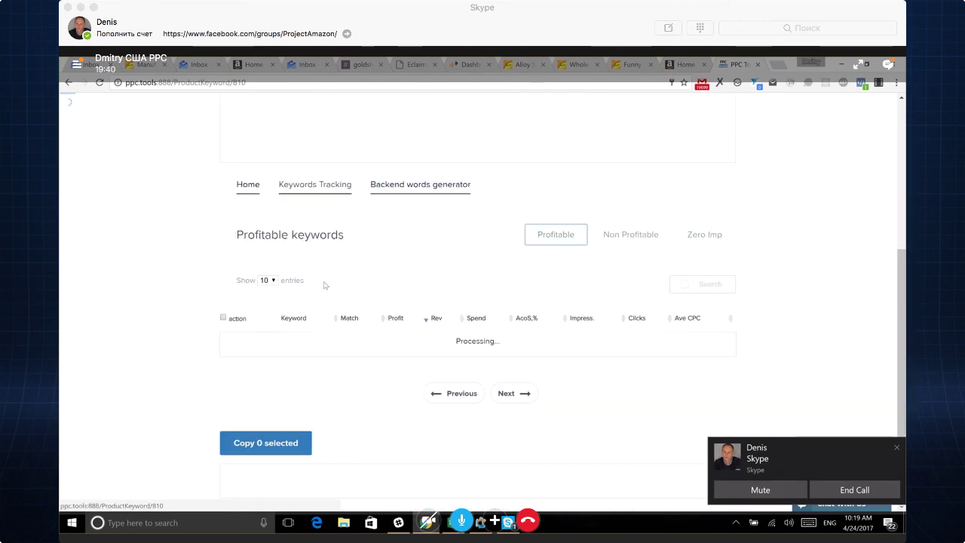
scroll(325, 285, "down", 3)
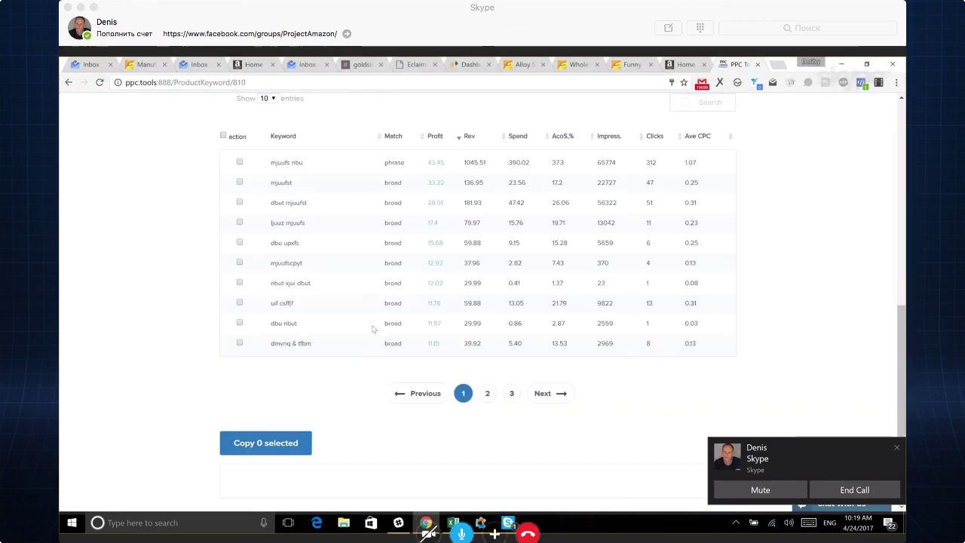
Sort the profitable keywords by clicks from highest to lowest, then check the second page and return to the first.
scroll(371, 329, "up", 1)
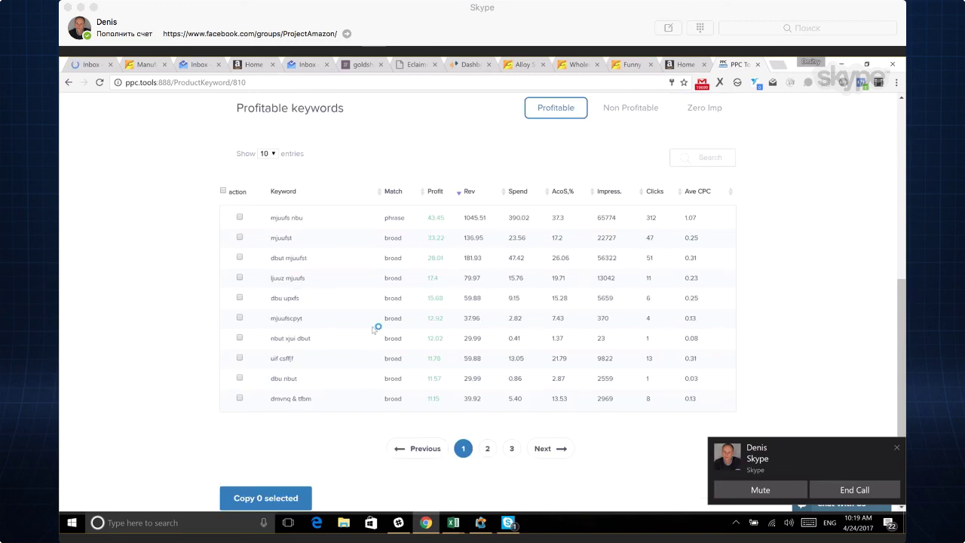
scroll(455, 348, "up", 2)
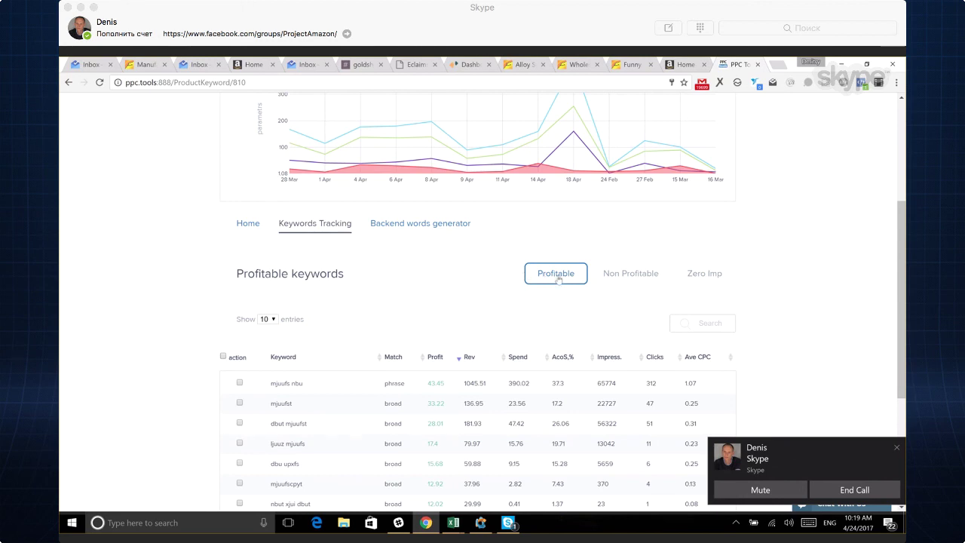
scroll(390, 298, "down", 2)
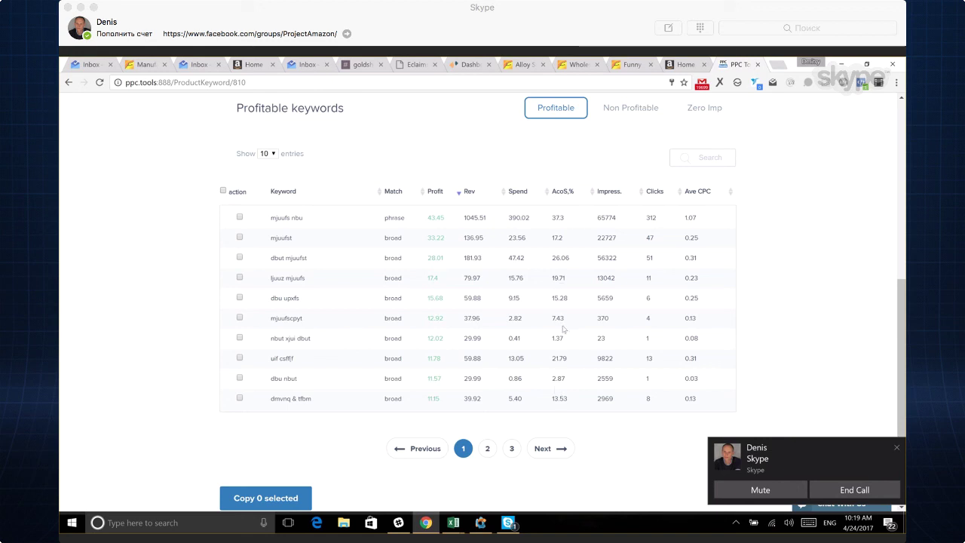
left_click(654, 197)
left_click(654, 198)
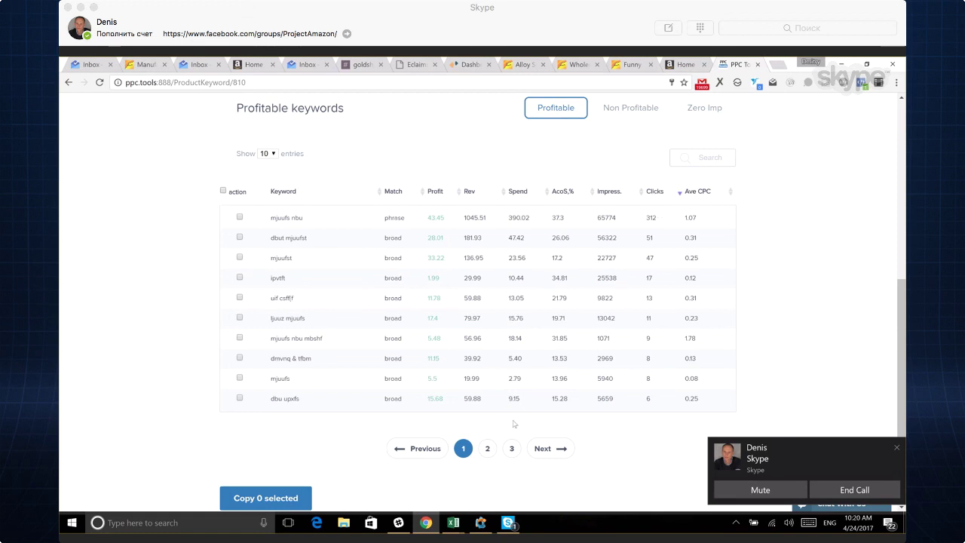
left_click(487, 448)
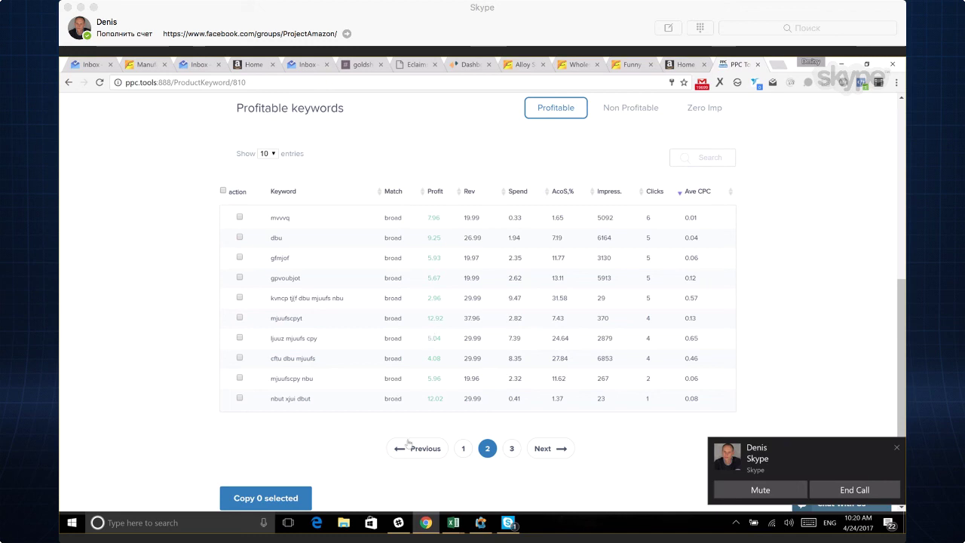
left_click(463, 448)
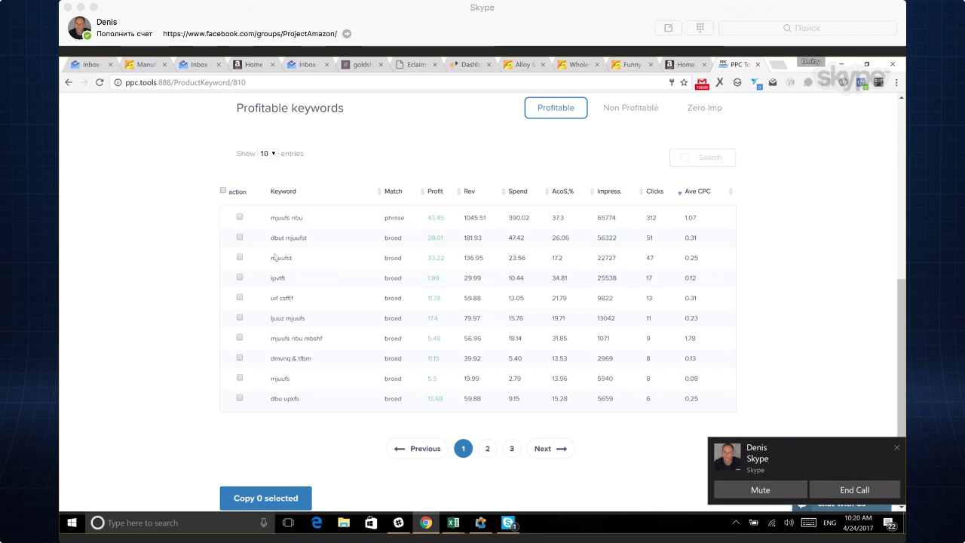
Highlight the "mjuufst" row in the profitable keywords table and review its metrics.
left_click_drag(274, 258, 706, 261)
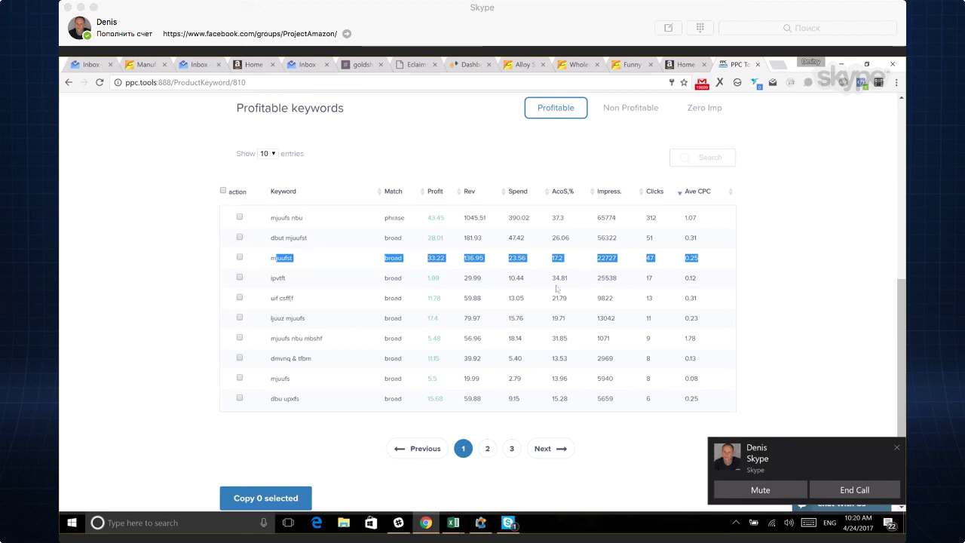
scroll(556, 292, "down", 1)
scroll(556, 291, "down", 1)
scroll(528, 317, "up", 4)
scroll(498, 339, "down", 2)
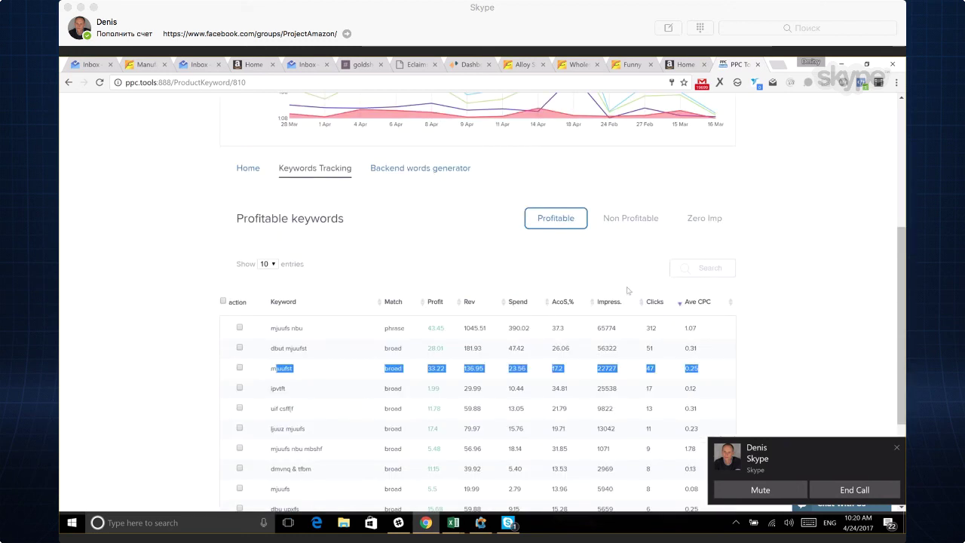
Look through pages 2 and 3 of the profitable keywords and return to page 1.
scroll(488, 346, "down", 2)
left_click(488, 393)
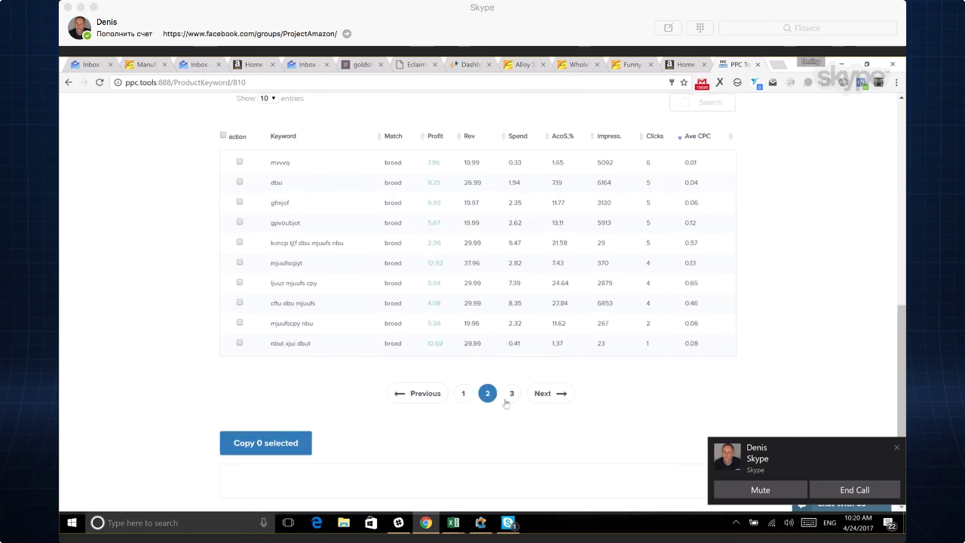
left_click(514, 394)
left_click(488, 393)
left_click(463, 393)
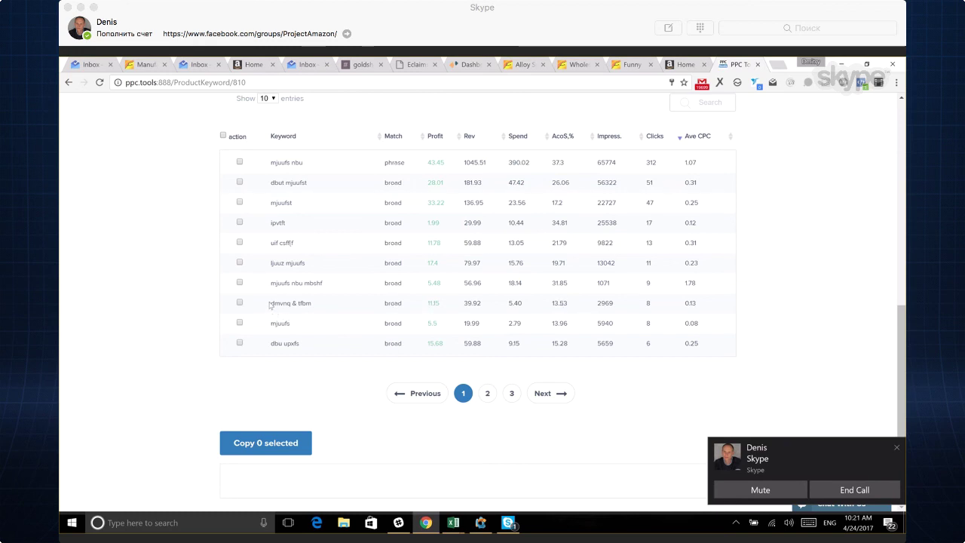
Highlight the keyword "dmvnq & tfbm" and review its figures in the profitable keywords table.
left_click_drag(272, 306, 319, 308)
scroll(577, 277, "up", 2)
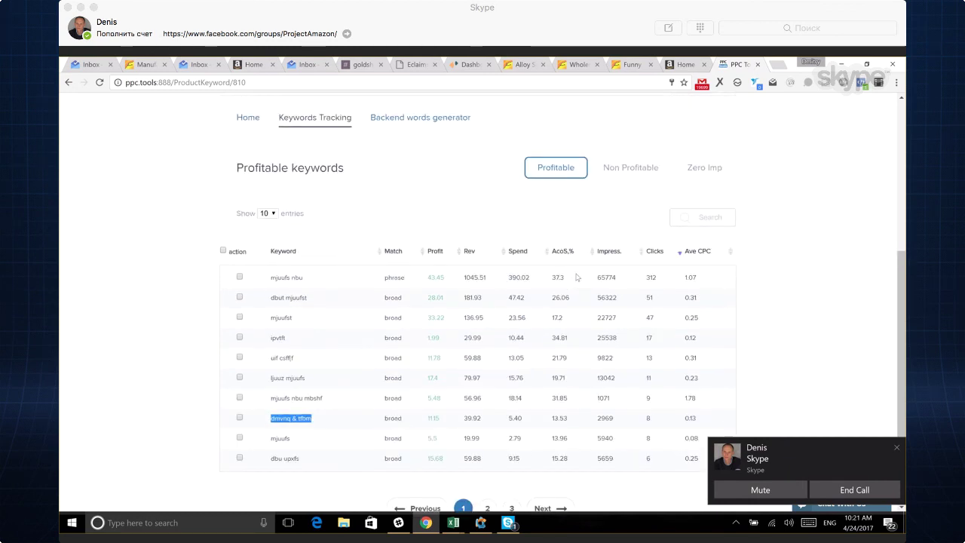
scroll(496, 377, "down", 2)
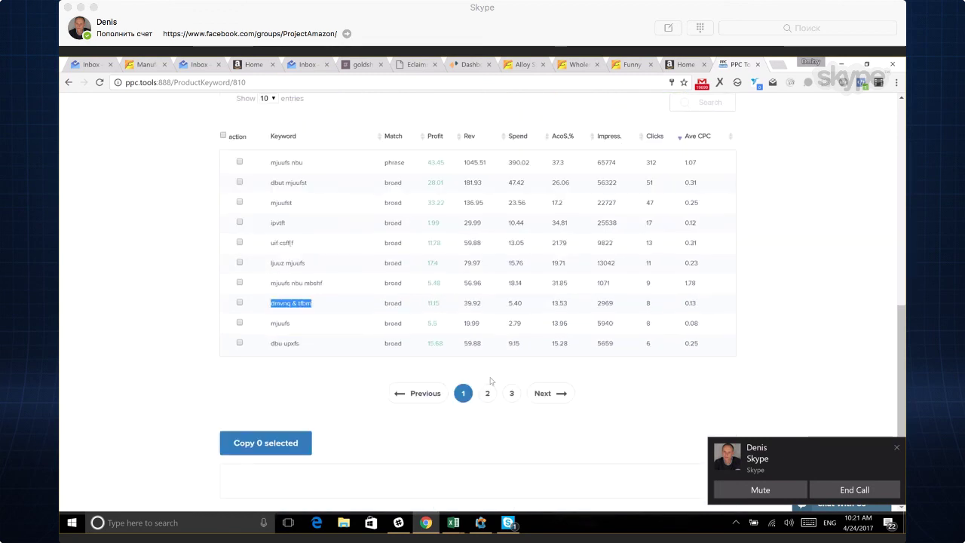
scroll(614, 221, "up", 1)
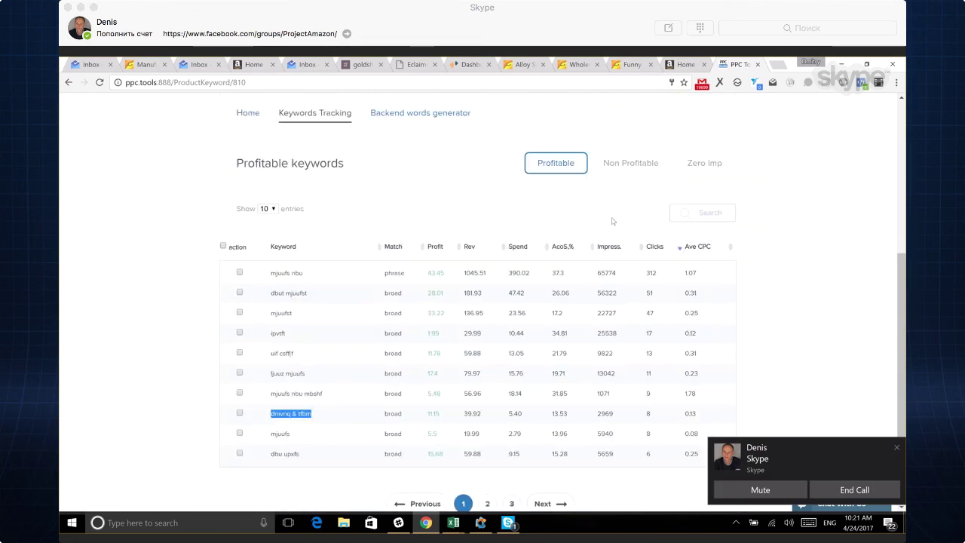
Show the Non Profitable keywords and sort them by clicks from highest to lowest.
left_click(620, 165)
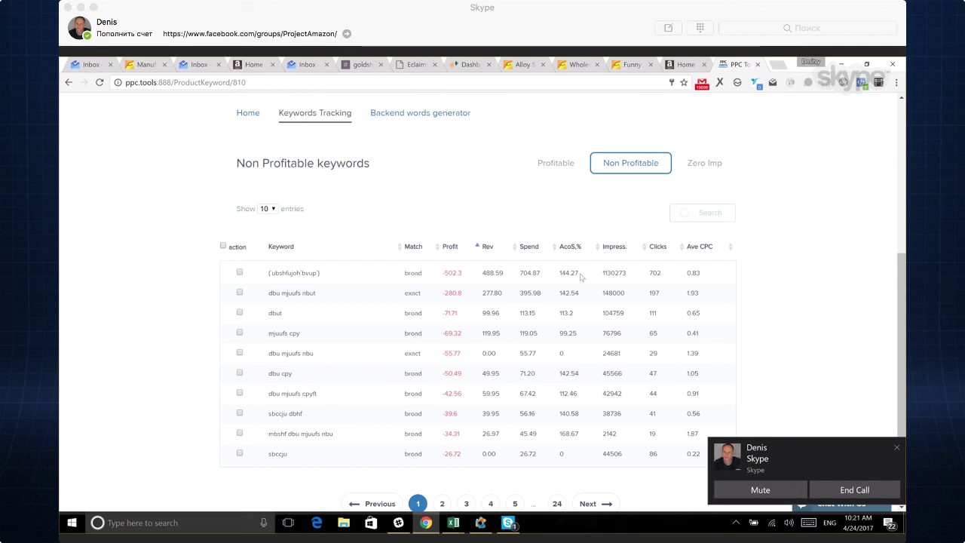
left_click(654, 251)
left_click(655, 250)
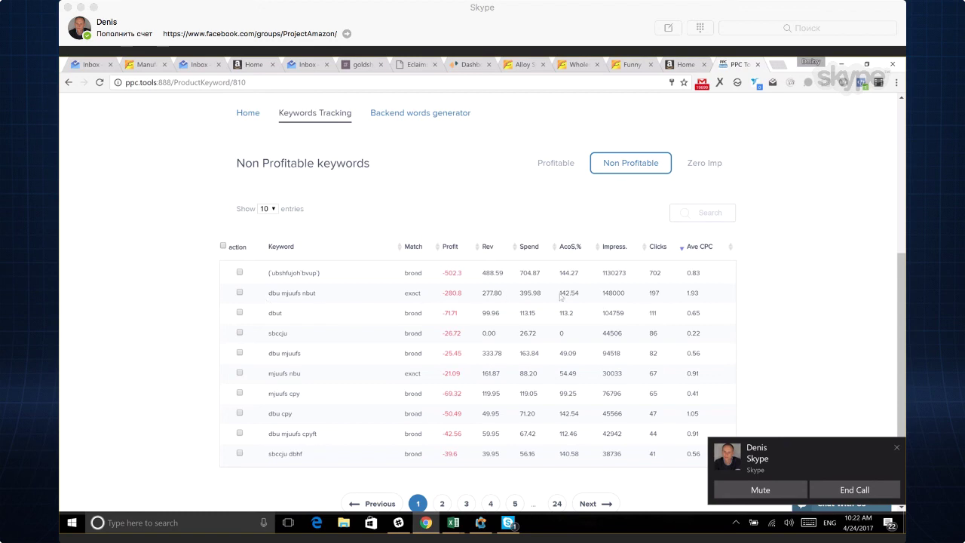
Examine the revenue, ACoS and average CPC of the non-profitable exact-match keyword "dbu mjuufs nbut".
left_click_drag(268, 299, 321, 292)
left_click_drag(557, 294, 581, 295)
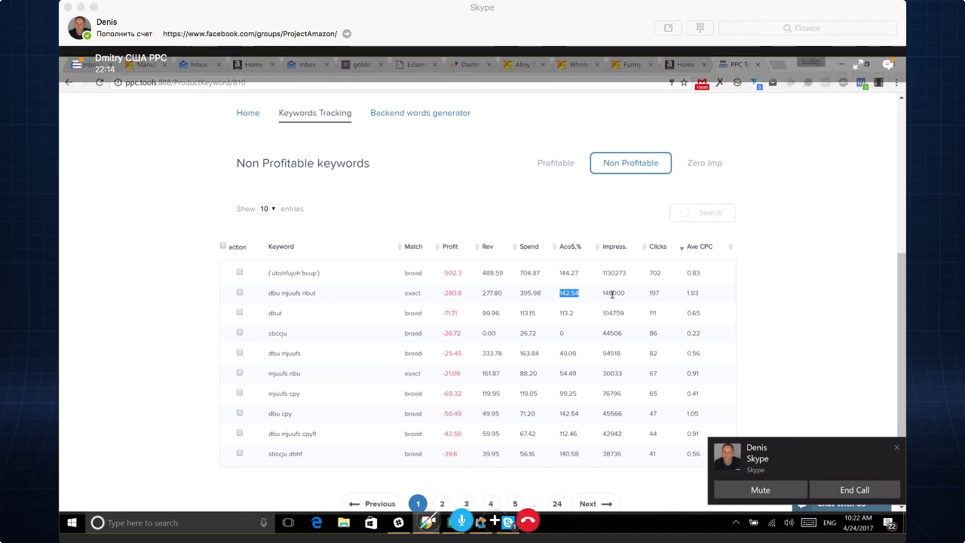
left_click(493, 292)
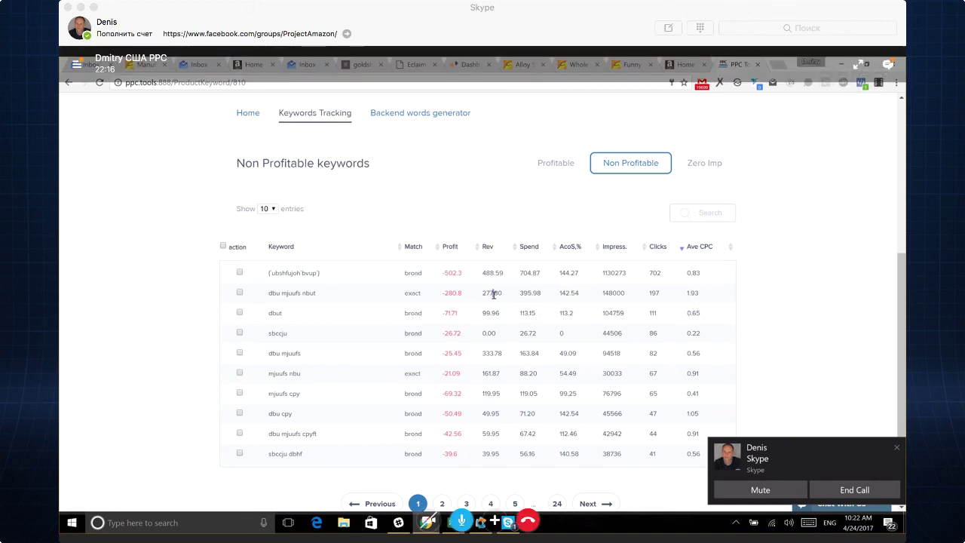
left_click(560, 293)
left_click_drag(579, 293, 587, 293)
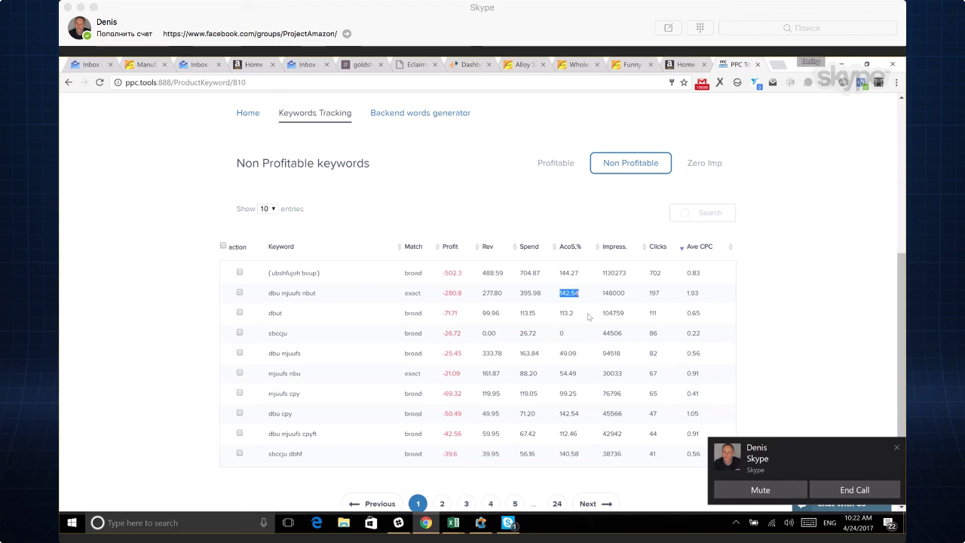
left_click_drag(684, 293, 703, 293)
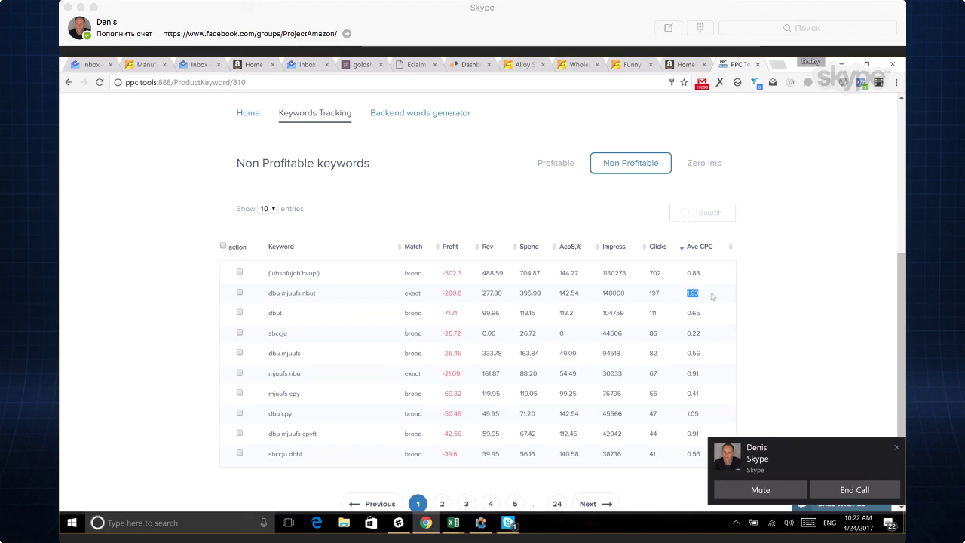
Highlight the keyword "dbu mjuufs nbut" and its whole row to review all its metrics together.
left_click_drag(268, 293, 325, 295)
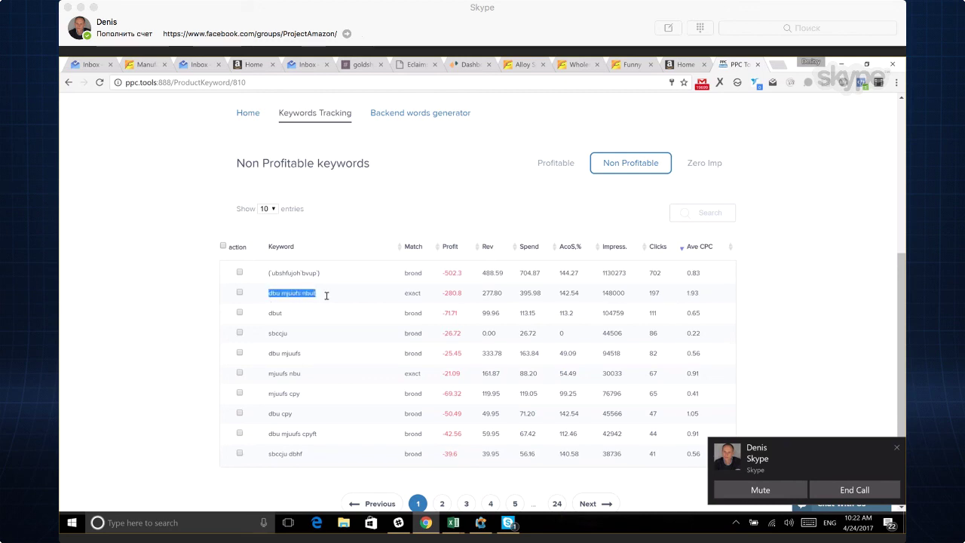
left_click(313, 294)
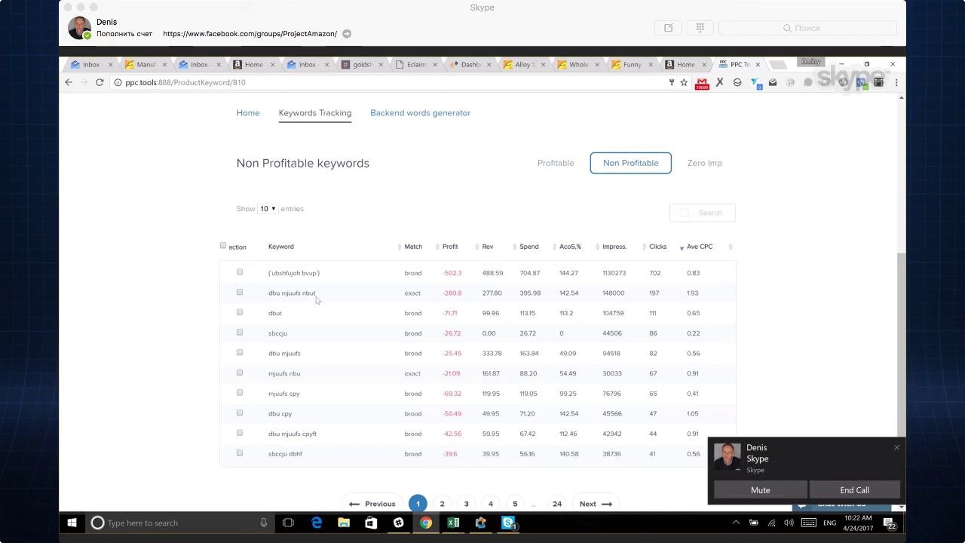
left_click_drag(270, 293, 327, 293)
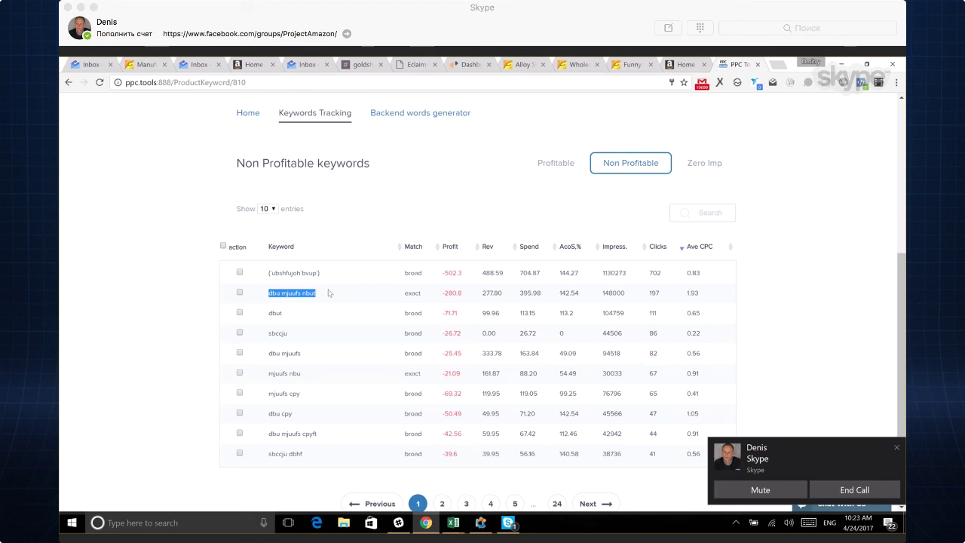
left_click_drag(700, 294, 264, 289)
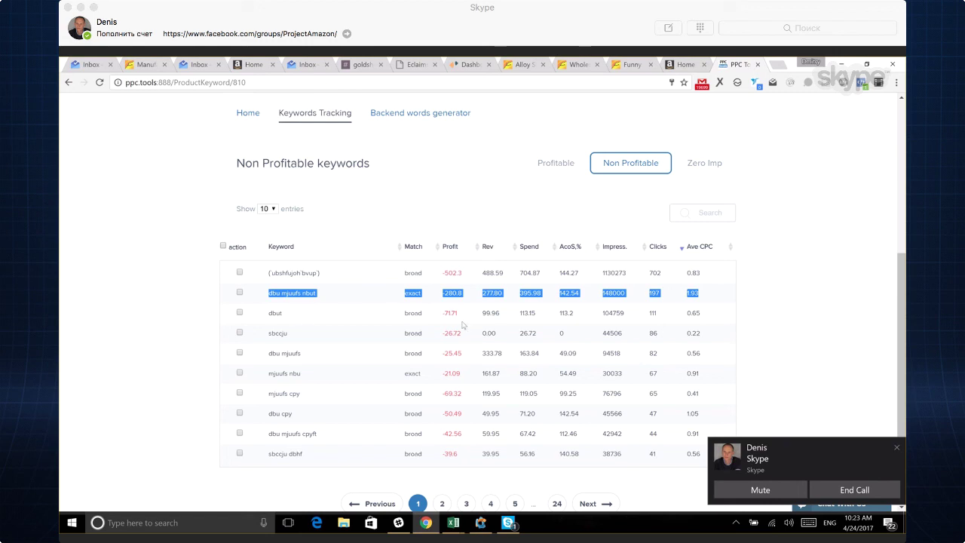
scroll(402, 311, "down", 1)
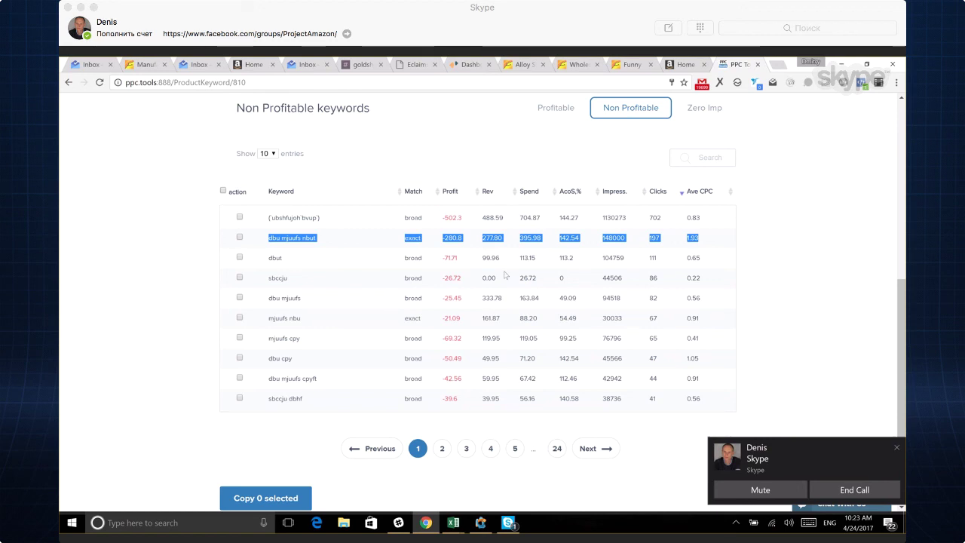
scroll(480, 358, "down", 1)
left_click(347, 242)
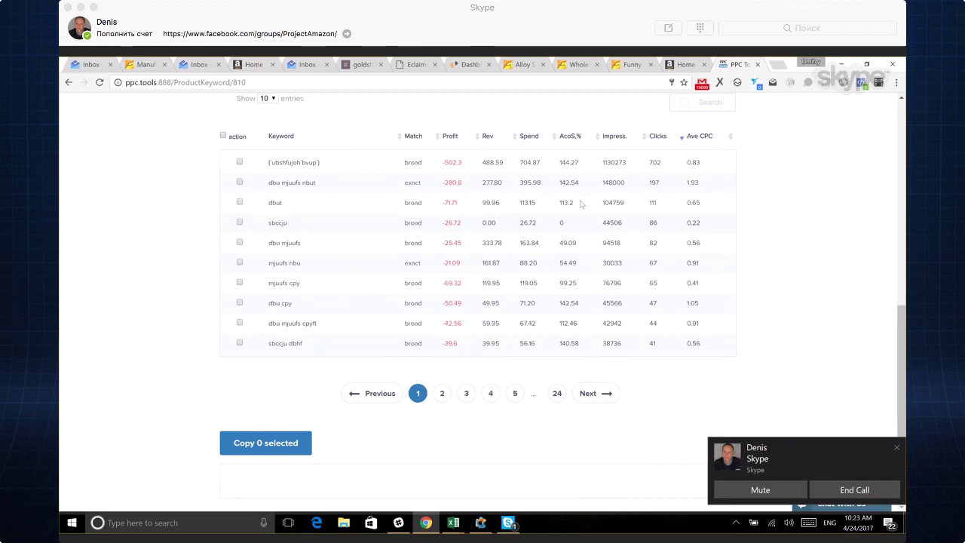
triple_click(333, 183)
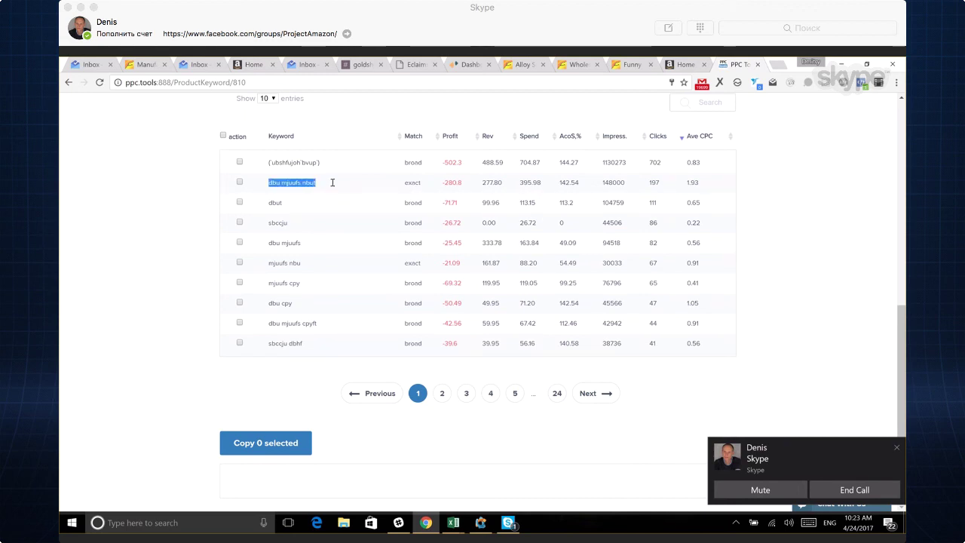
left_click(551, 180)
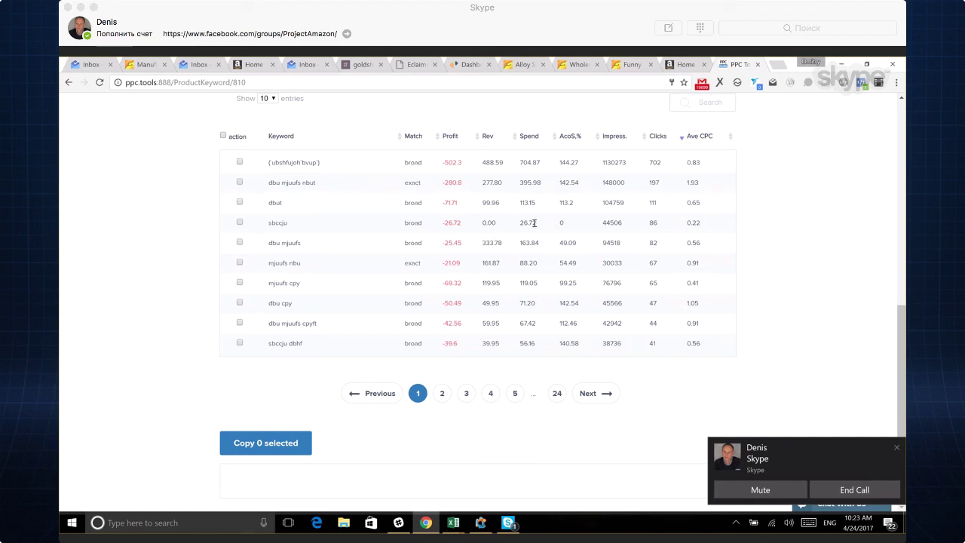
Examine the spend and average CPC of the non-profitable keyword "sbccju".
double_click(277, 224)
scroll(438, 257, "up", 1)
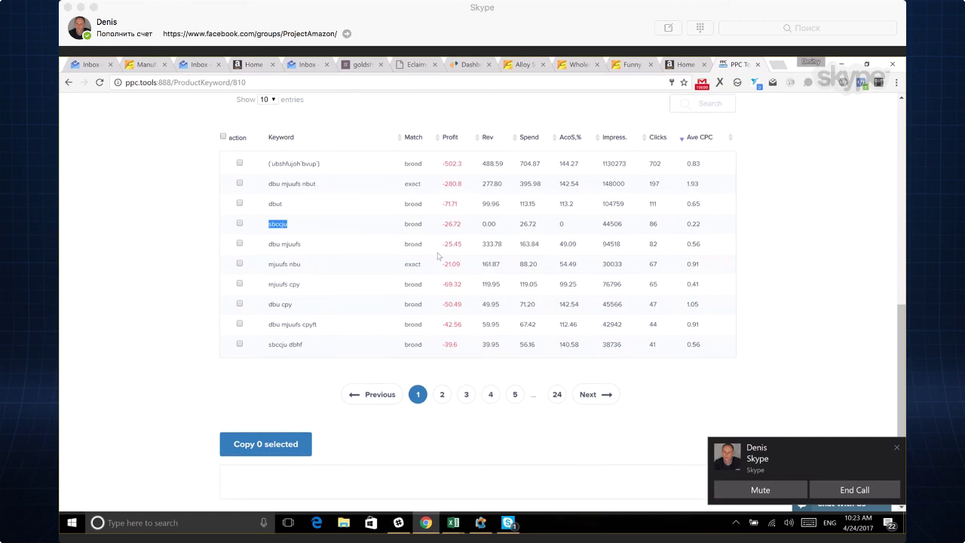
scroll(438, 257, "down", 1)
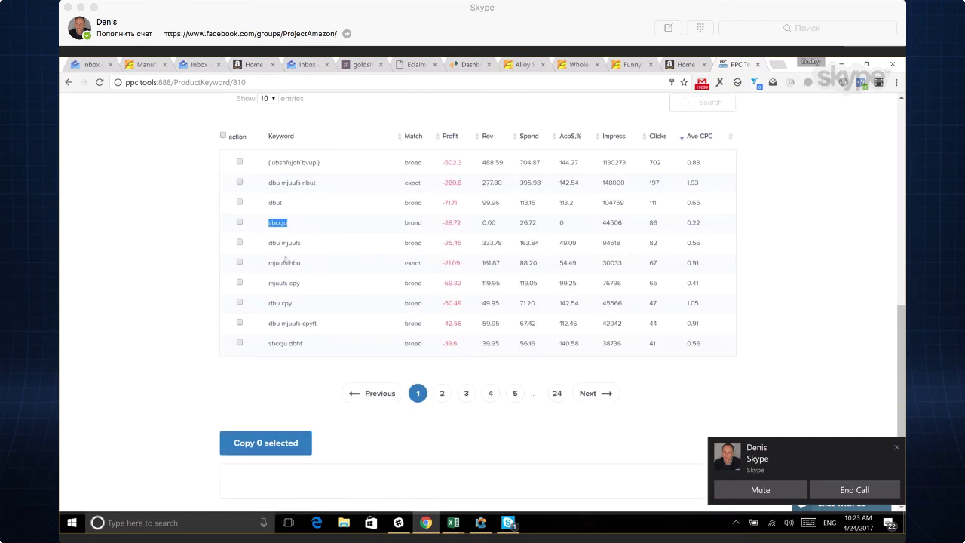
left_click(297, 221)
double_click(527, 222)
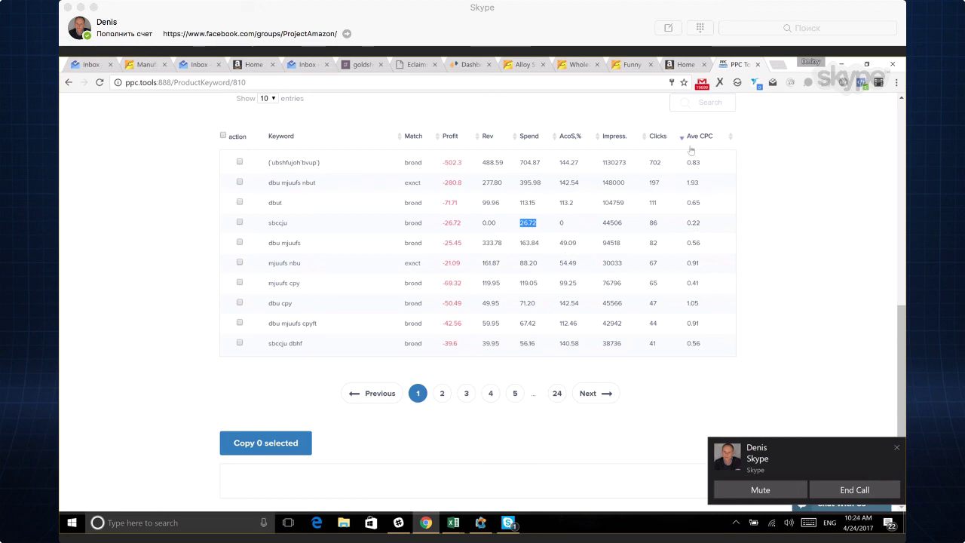
left_click(701, 223)
double_click(693, 222)
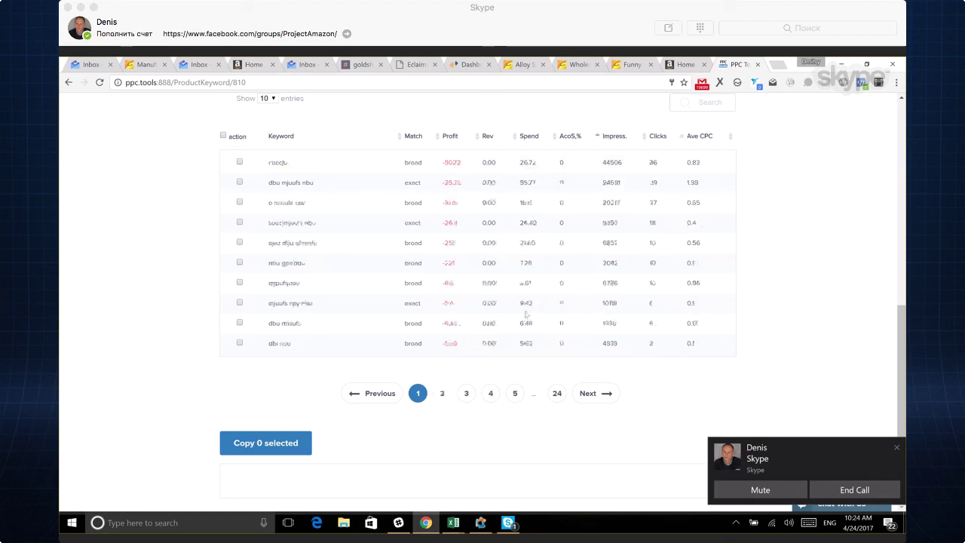
Check the second page of the non-profitable keywords sorted by ACoS and return to the first.
left_click(438, 398)
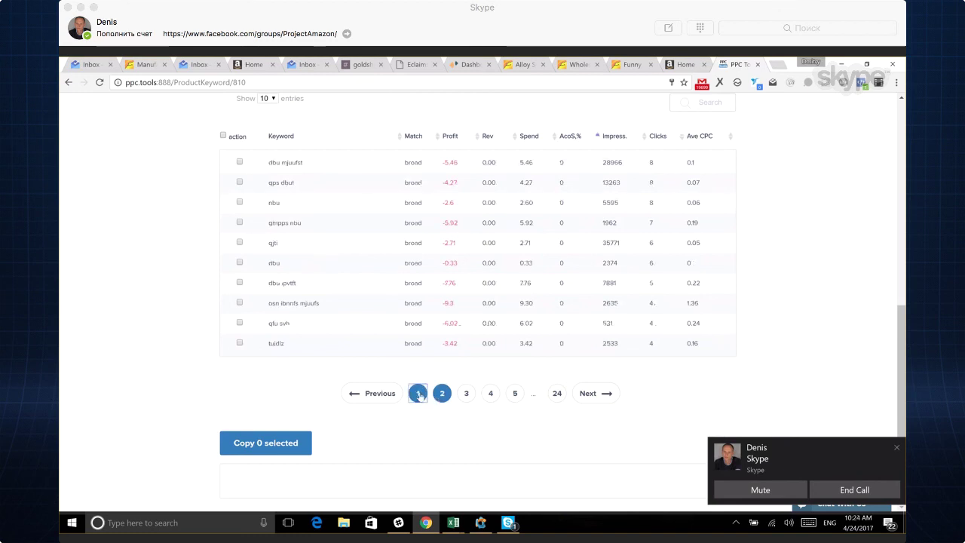
left_click(418, 393)
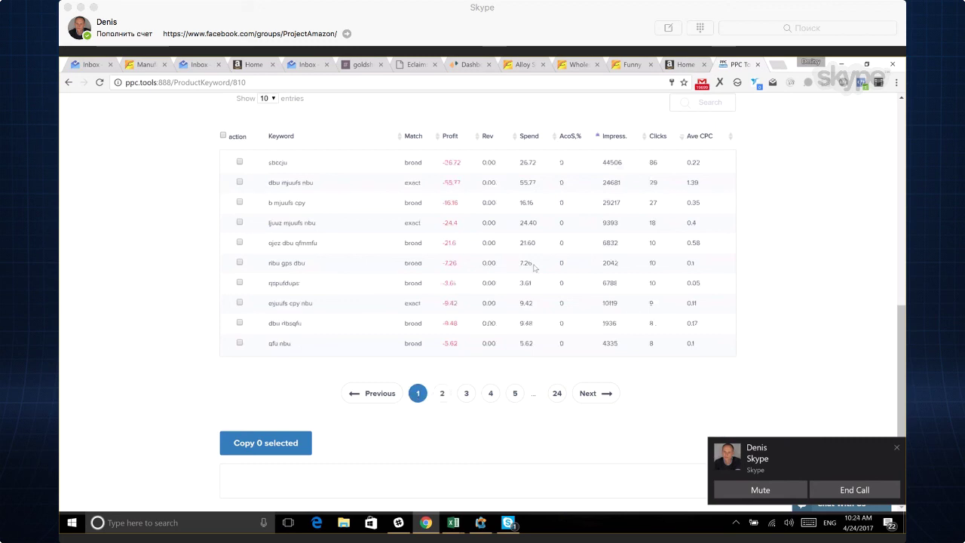
Open the product's Backend words generator.
scroll(533, 267, "up", 5)
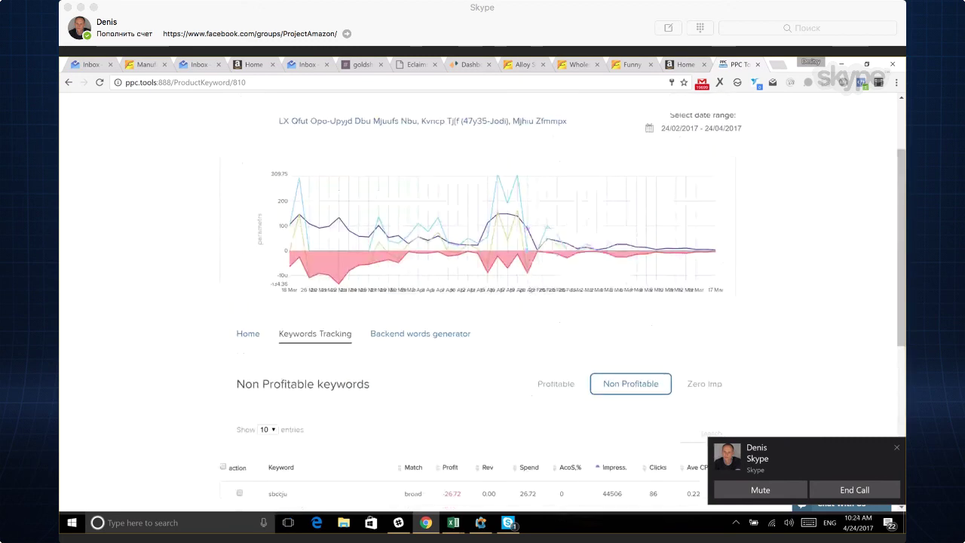
left_click(446, 339)
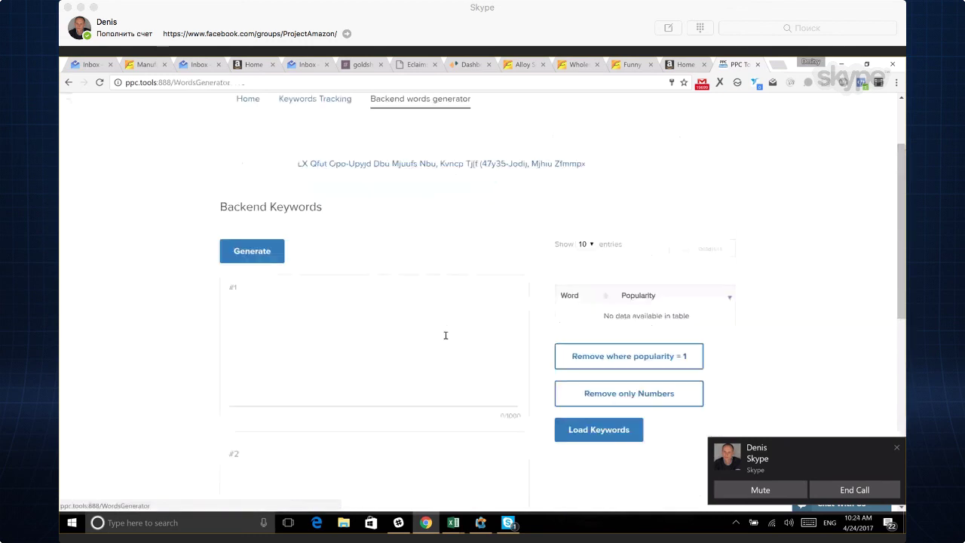
Return to the SKU listing and open the product "LX Qfut Opo-Upyjd Dbu Mjuufs Nbu, Fyusb Mbshf (35 y 23-Jodi)".
left_click(69, 83)
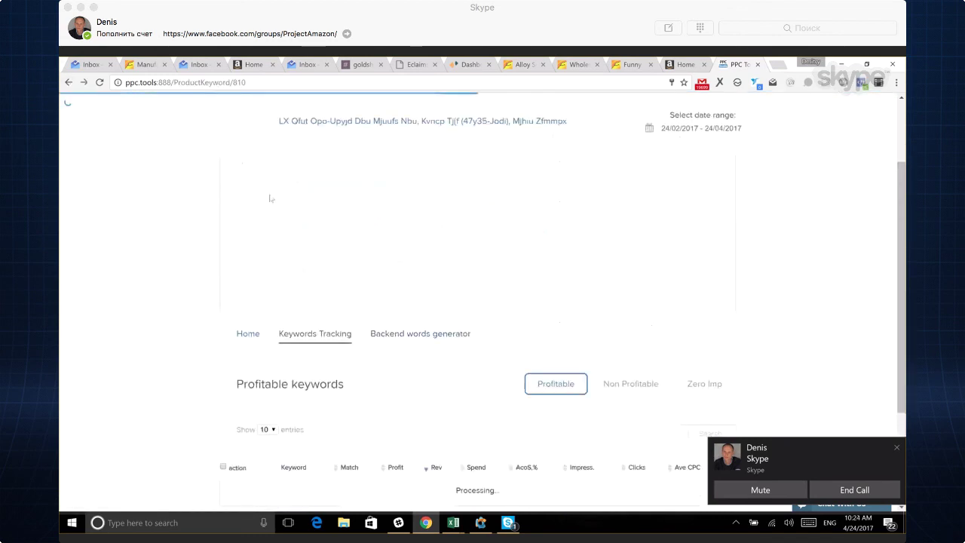
scroll(559, 248, "up", 2)
mouse_move(448, 115)
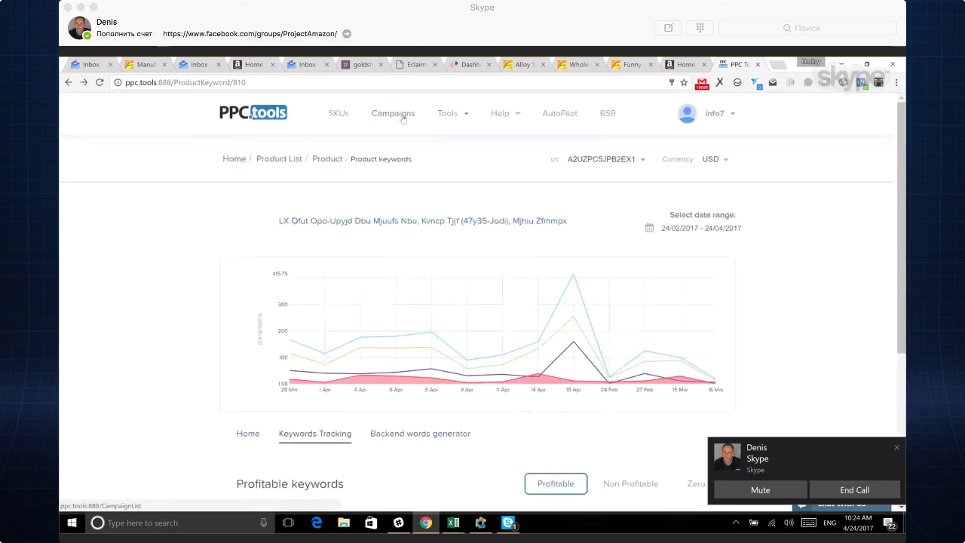
left_click(341, 119)
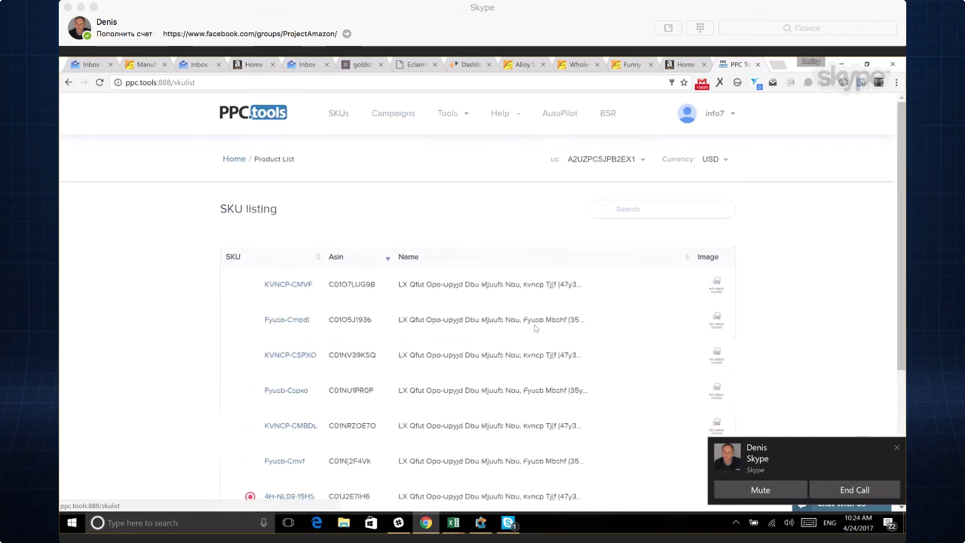
left_click(407, 283)
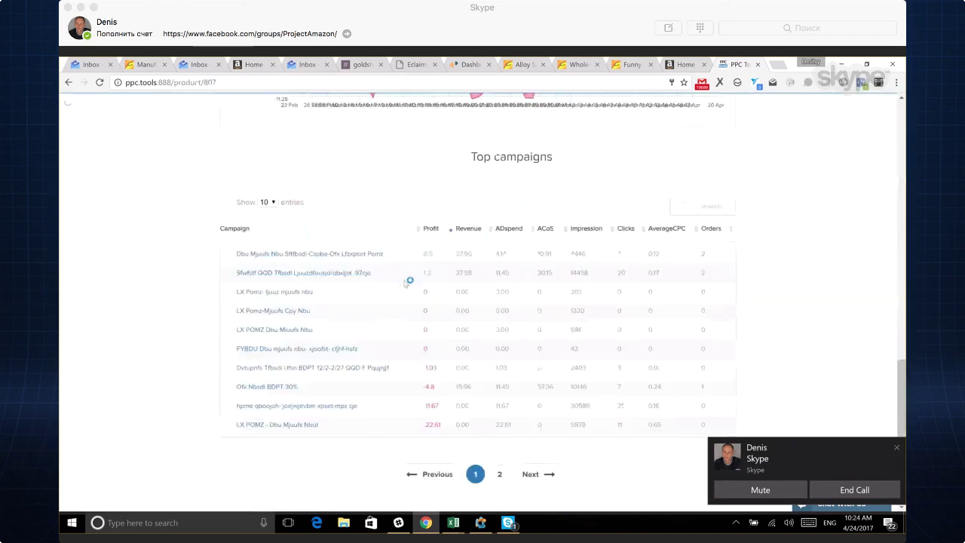
Review the product's statistics and top campaigns, and open its Backend words generator.
scroll(396, 264, "up", 4)
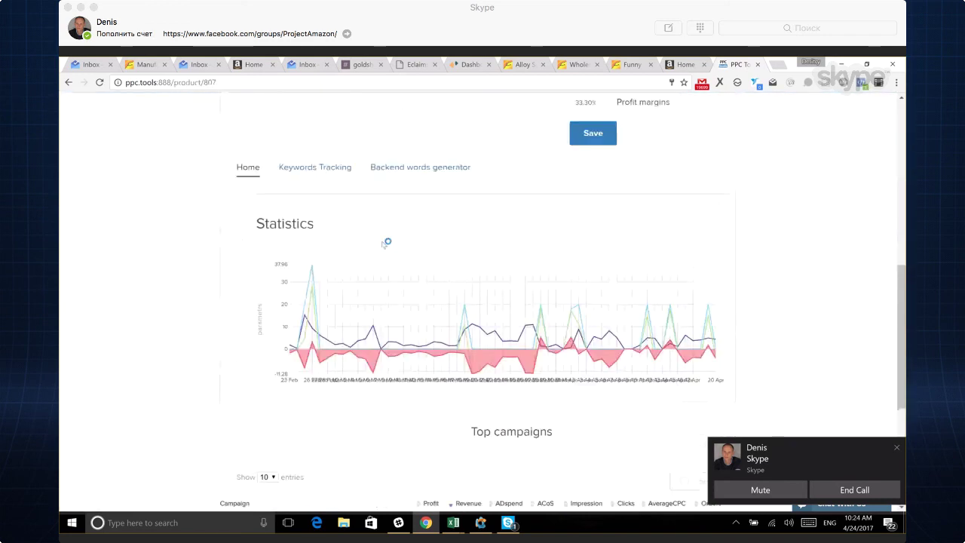
scroll(422, 293, "down", 4)
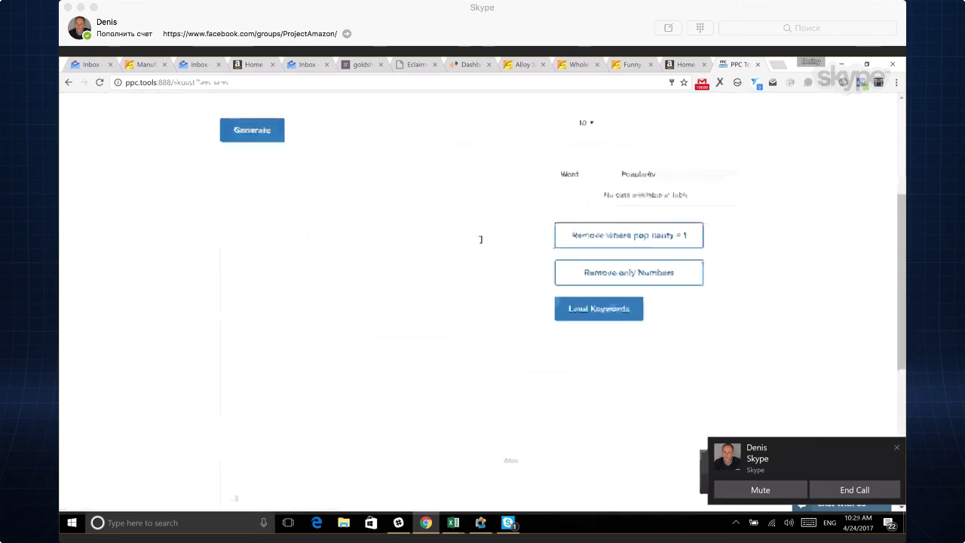
scroll(480, 239, "up", 3)
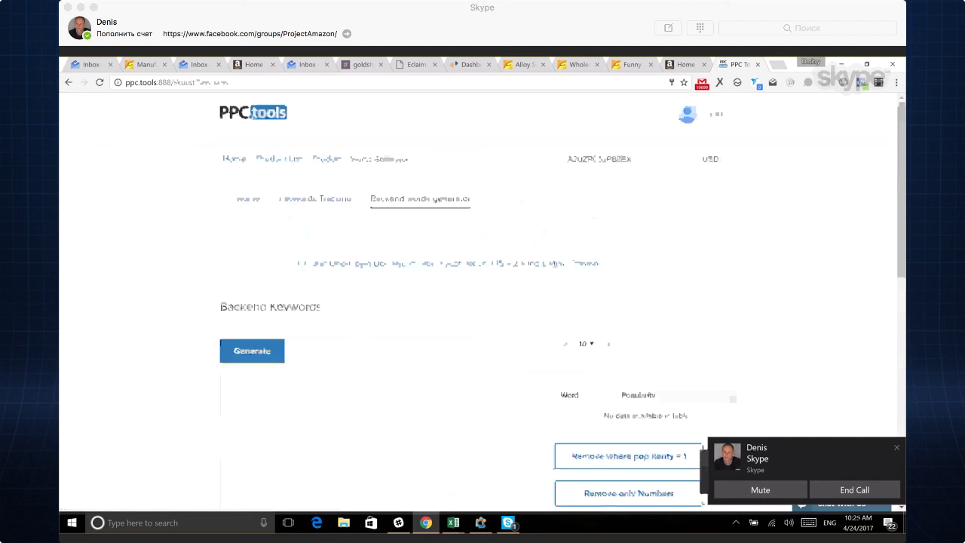
scroll(483, 301, "down", 1)
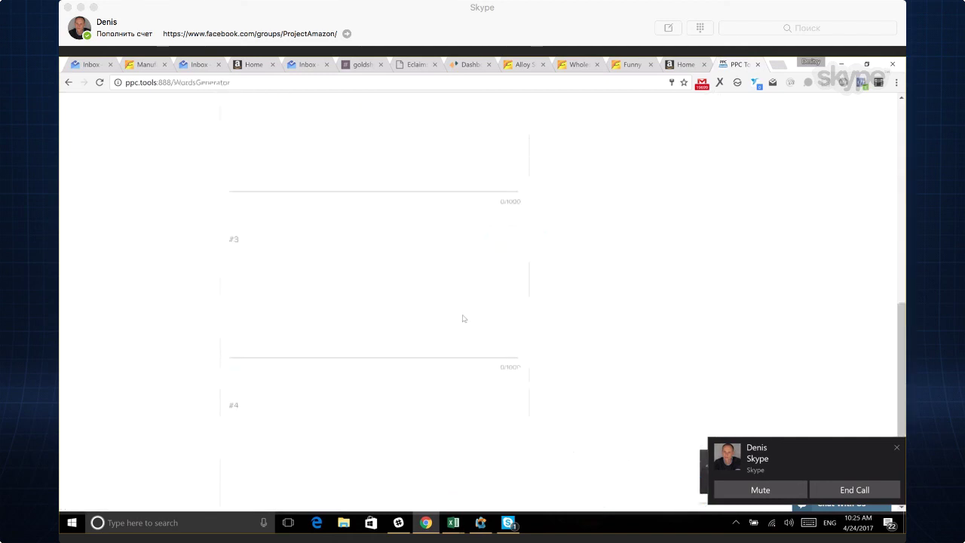
scroll(464, 319, "up", 5)
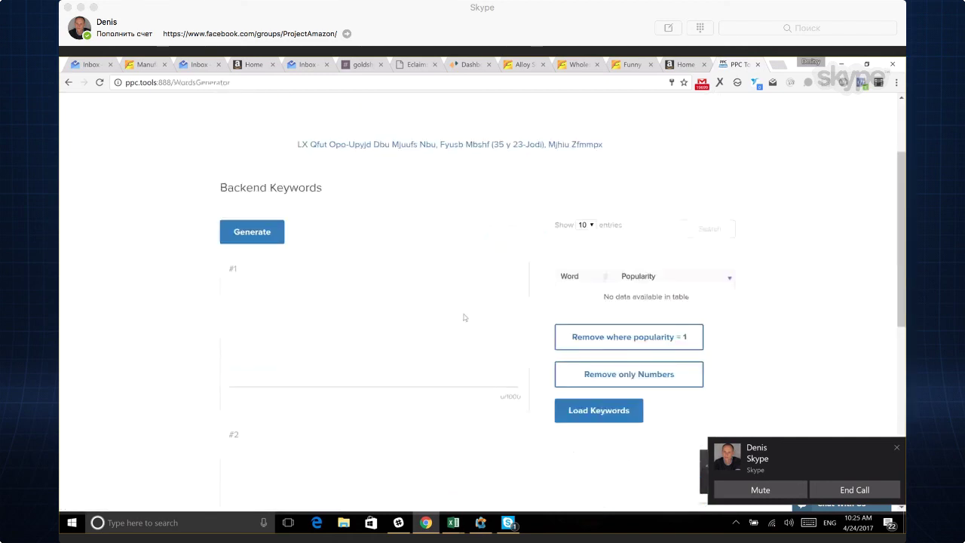
Generate the backend word list with popularity for the Fyusb Mbshf product.
scroll(464, 317, "up", 2)
scroll(463, 313, "down", 2)
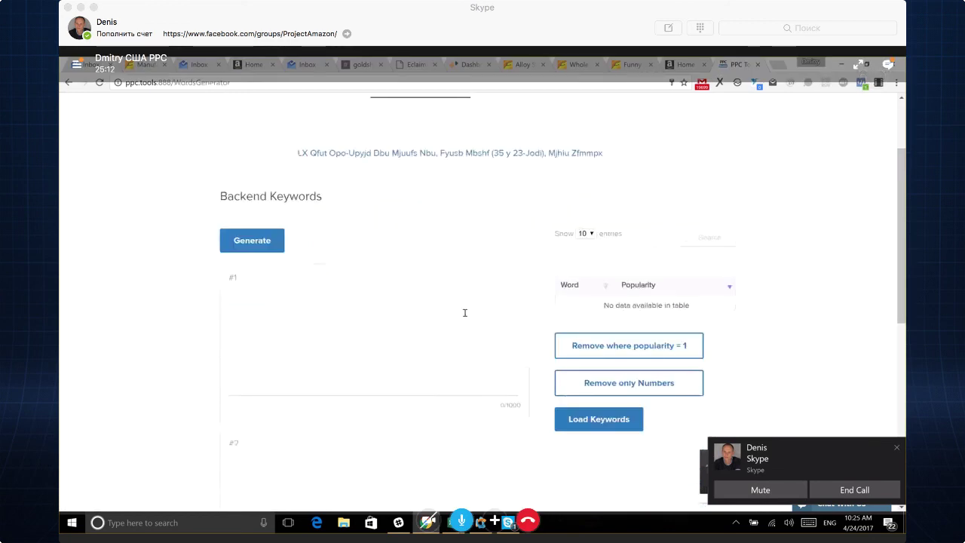
left_click(275, 293)
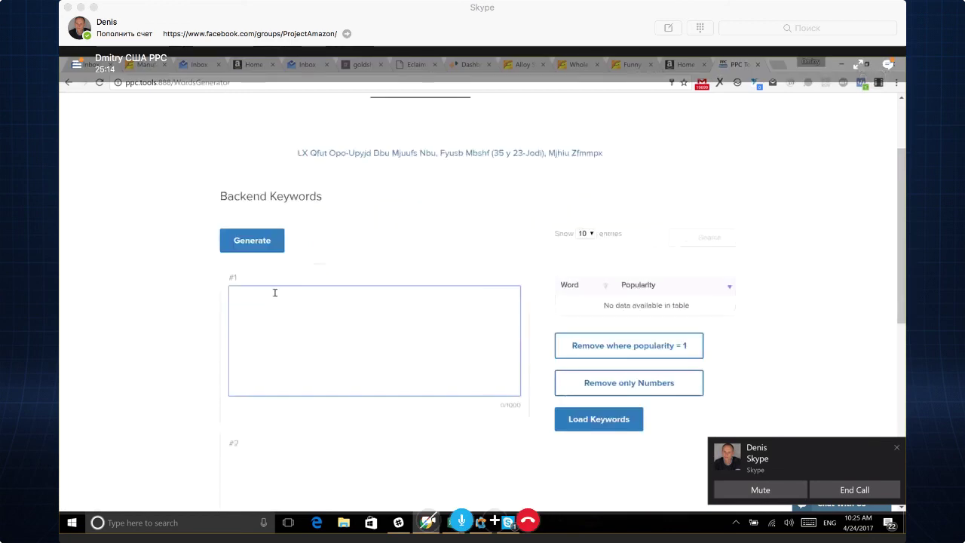
left_click(256, 241)
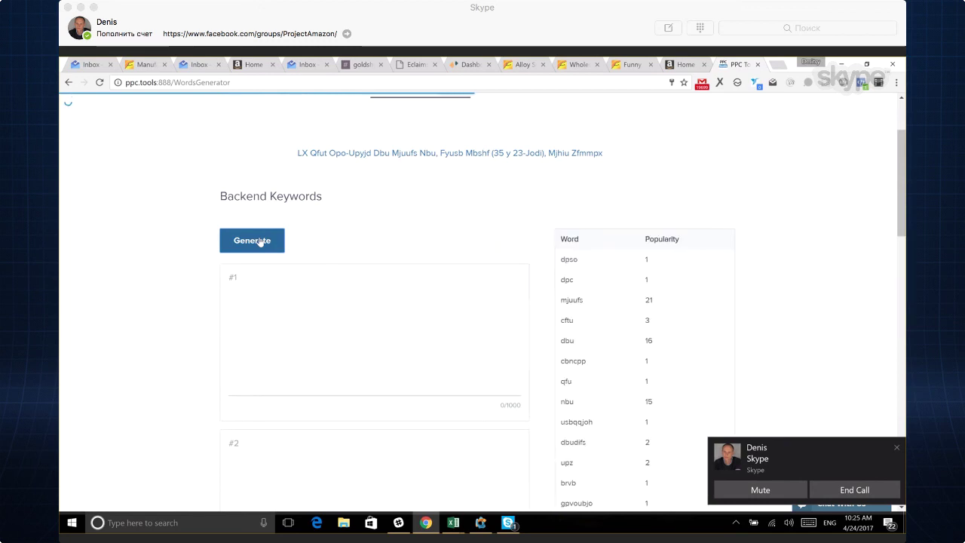
Examine the generated words sorted by popularity, highlighting the popularity value of the word "mjuufs".
scroll(652, 331, "down", 3)
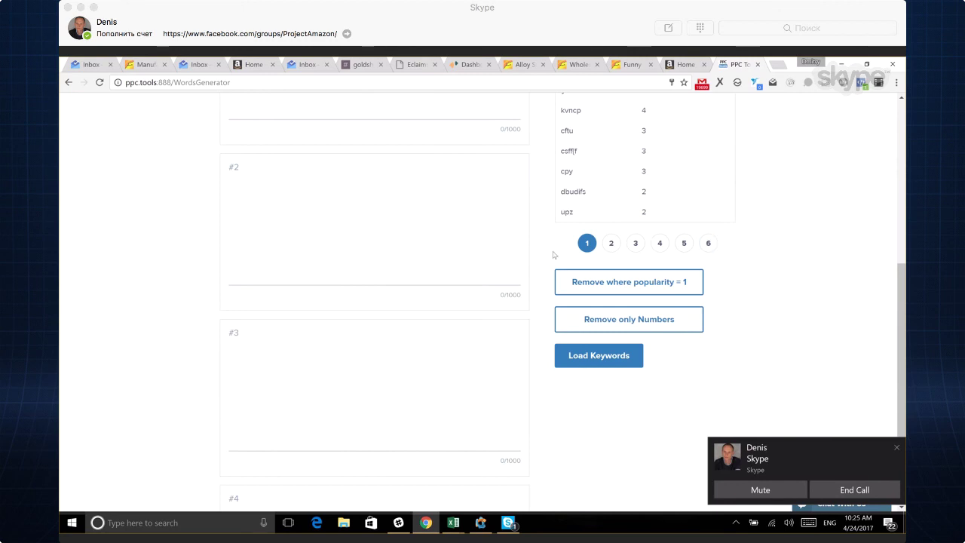
scroll(553, 255, "up", 5)
scroll(551, 255, "down", 1)
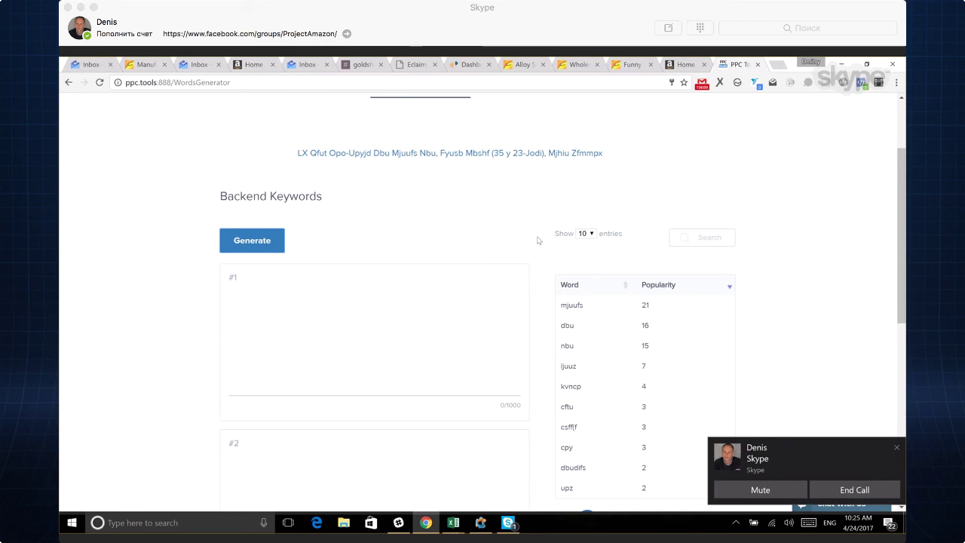
scroll(551, 300, "down", 1)
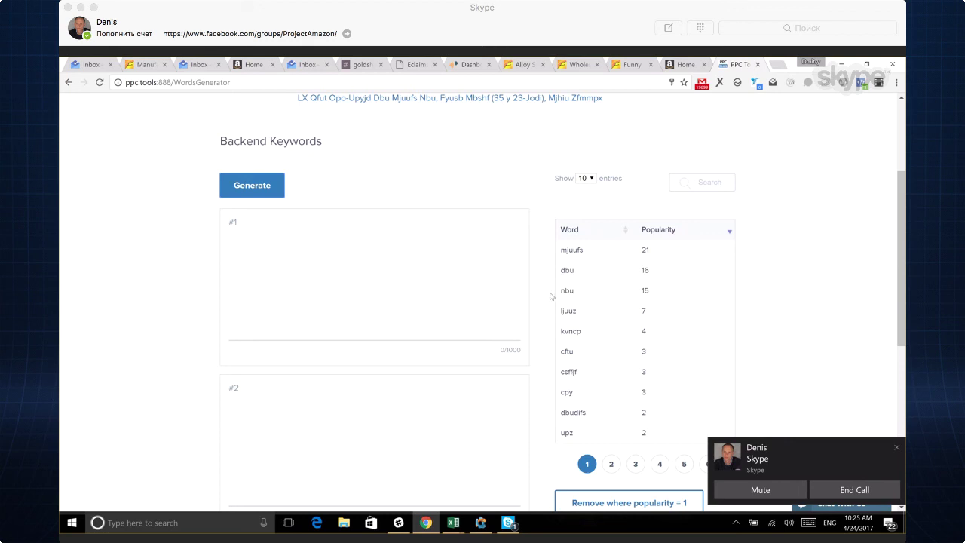
double_click(640, 252)
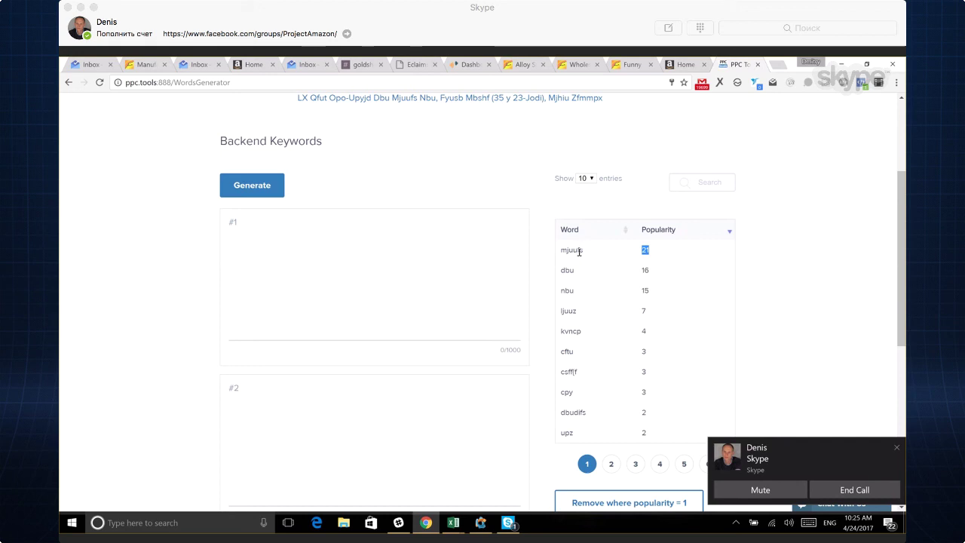
left_click(277, 236)
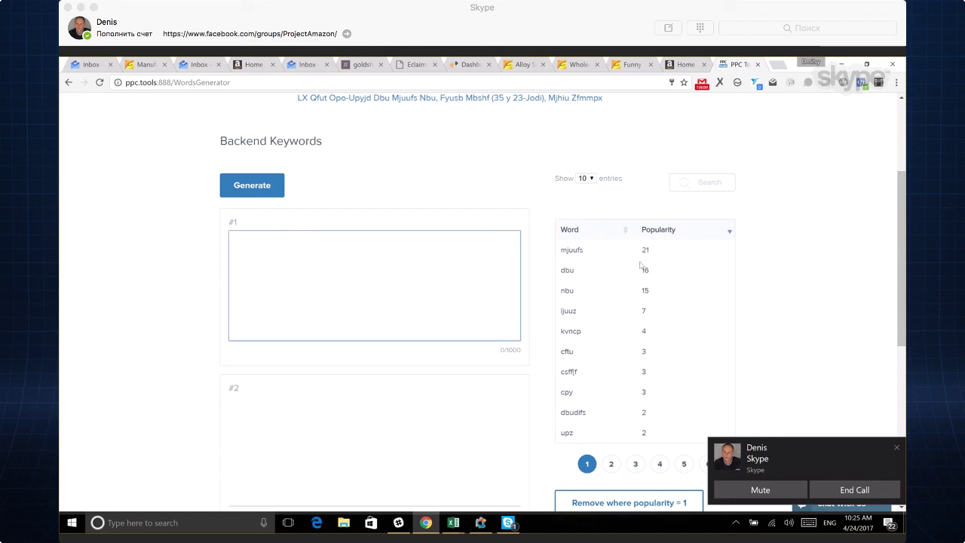
Page through the word list up to page 5 and return to its first page.
left_click(612, 464)
left_click(636, 463)
left_click(660, 463)
left_click(684, 464)
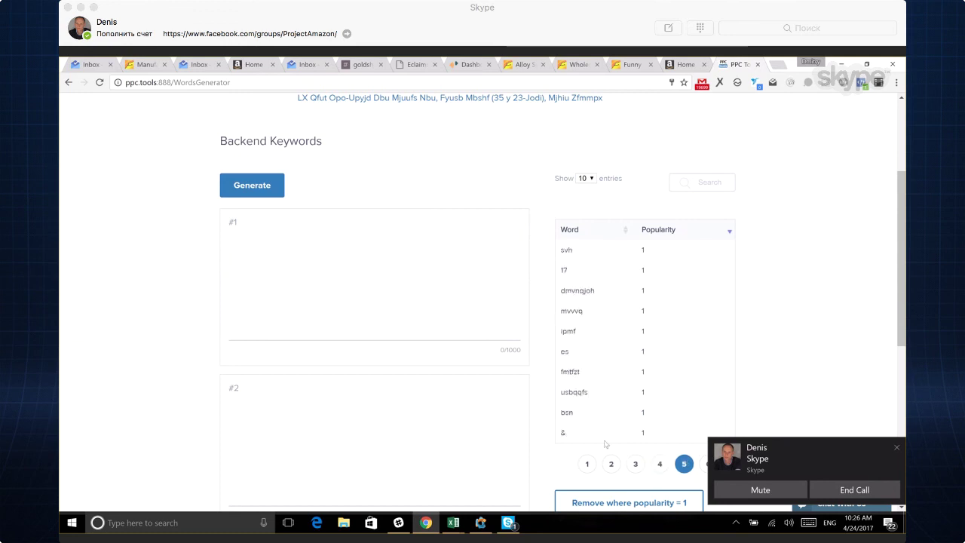
left_click(587, 464)
Examine the options for removing words and loading keywords, along with backend keyword fields #1 to #4.
scroll(652, 298, "down", 3)
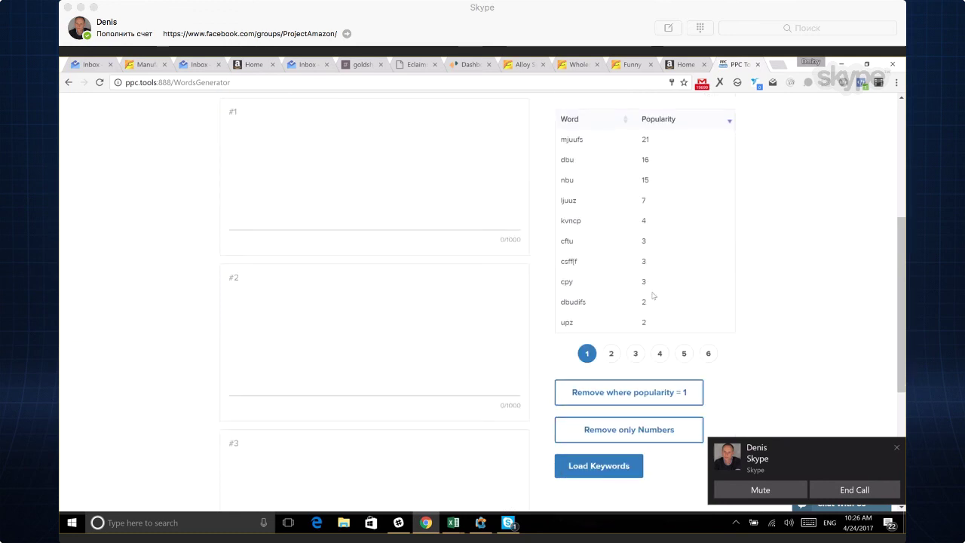
scroll(652, 299, "down", 1)
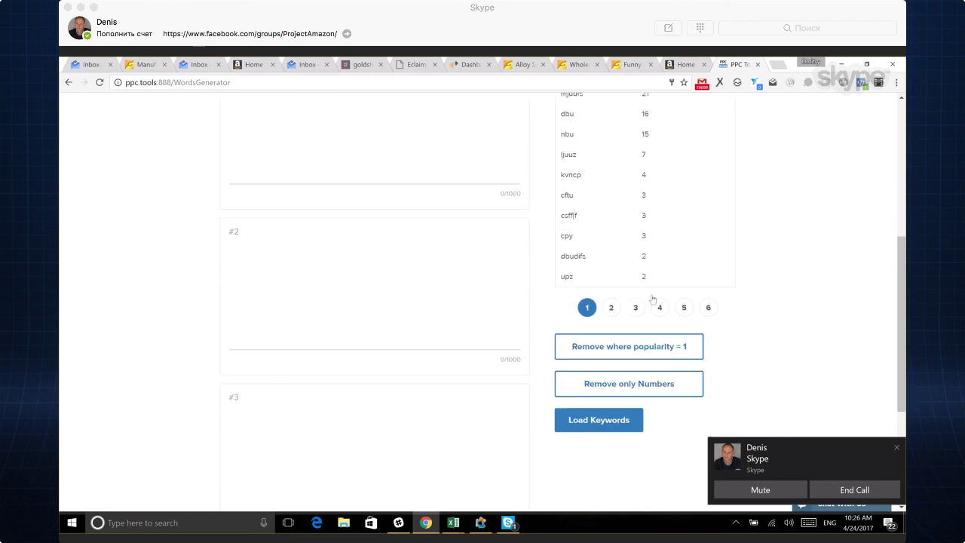
scroll(302, 198, "up", 3)
scroll(350, 424, "down", 5)
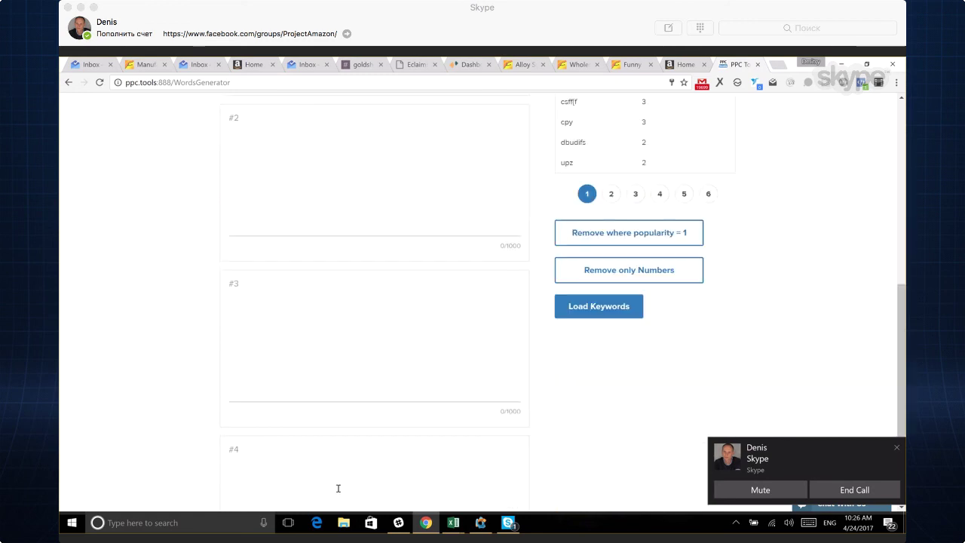
scroll(343, 479, "down", 1)
scroll(329, 273, "up", 2)
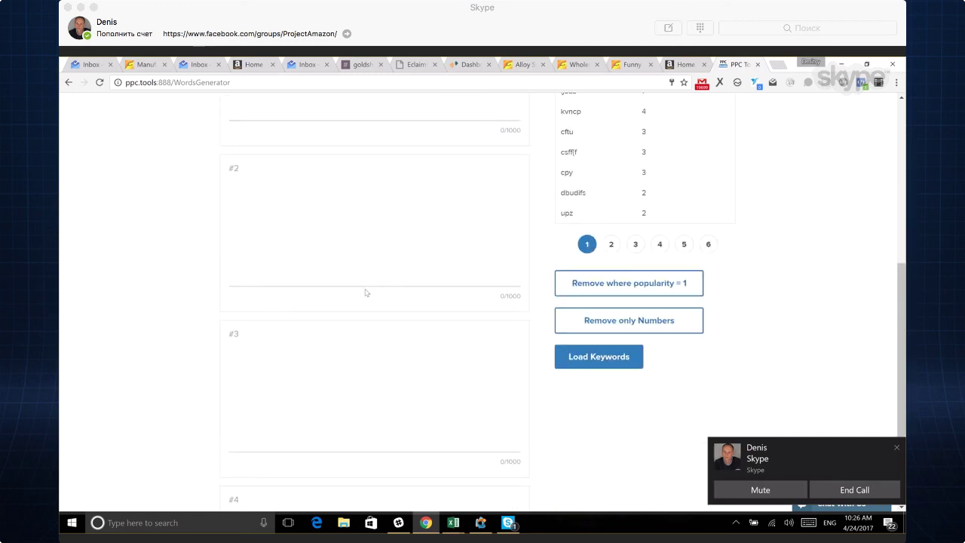
scroll(366, 291, "up", 2)
scroll(367, 286, "up", 2)
left_click(280, 260)
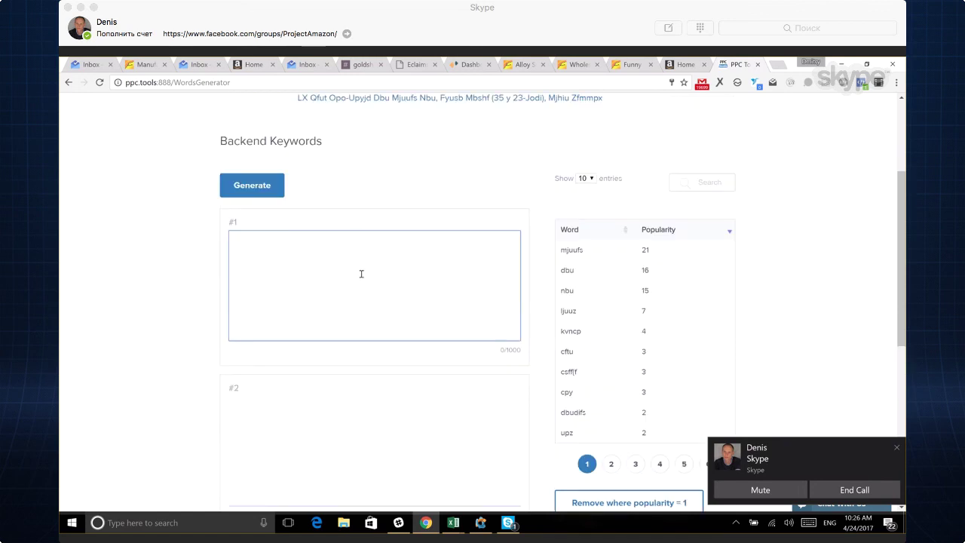
Load the keywords into backend field #1 and highlight all the loaded words to review them.
scroll(475, 288, "down", 4)
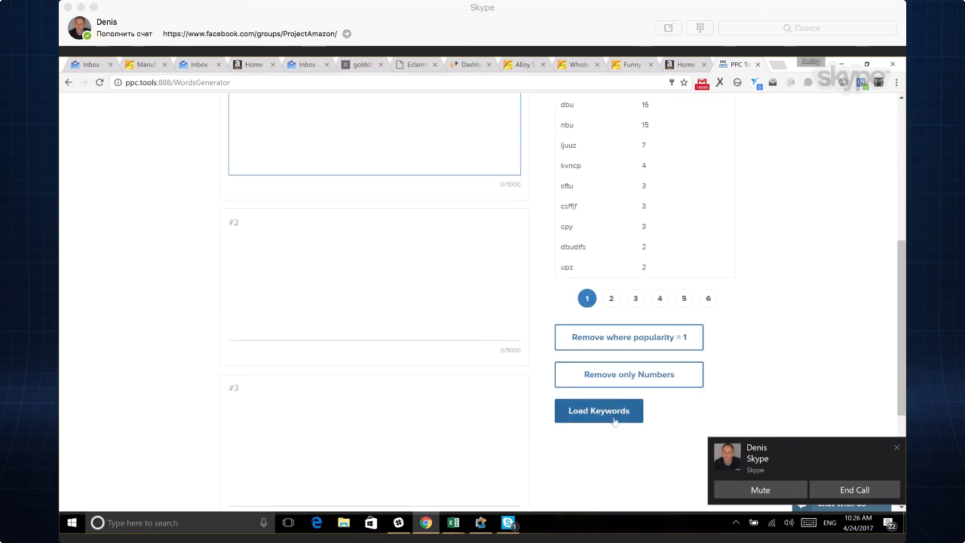
left_click(608, 422)
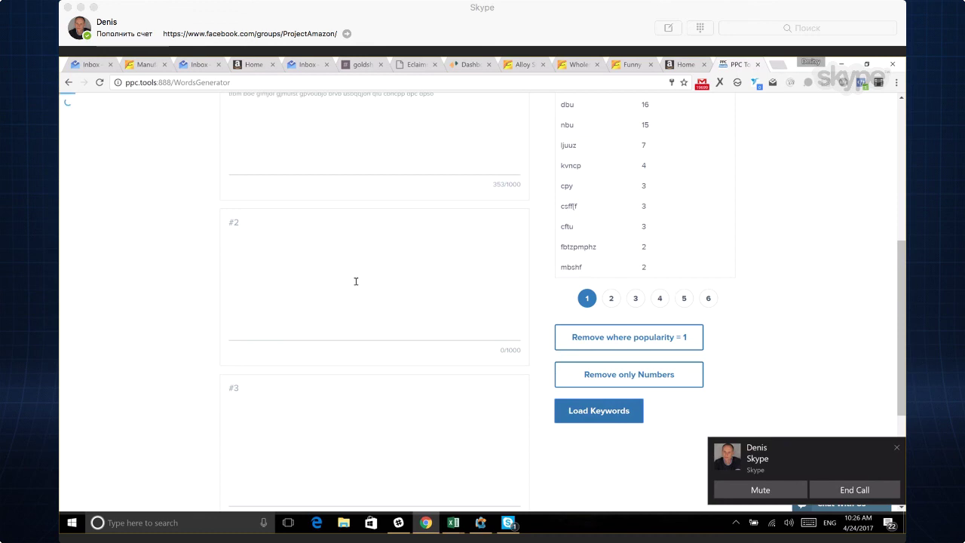
scroll(376, 274, "up", 6)
left_click_drag(446, 373, 223, 330)
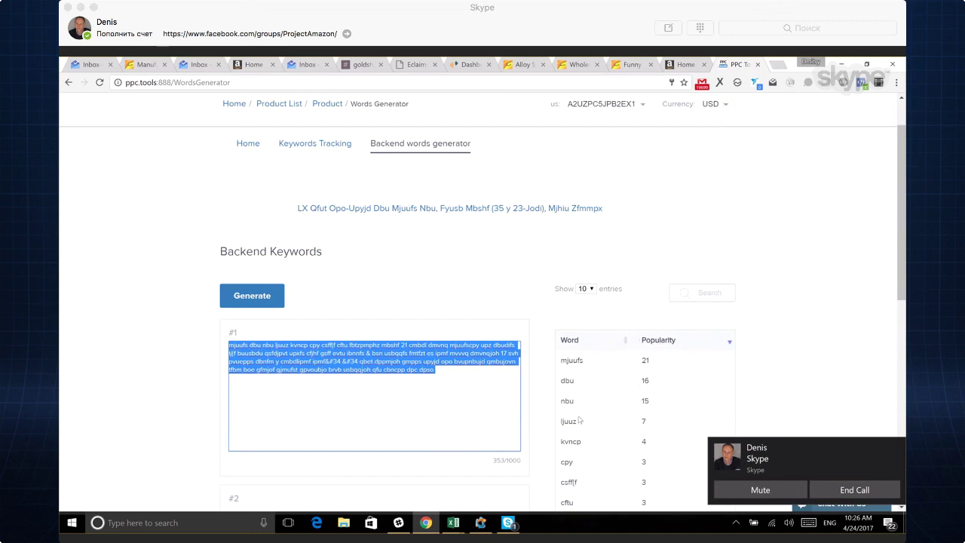
left_click(445, 380)
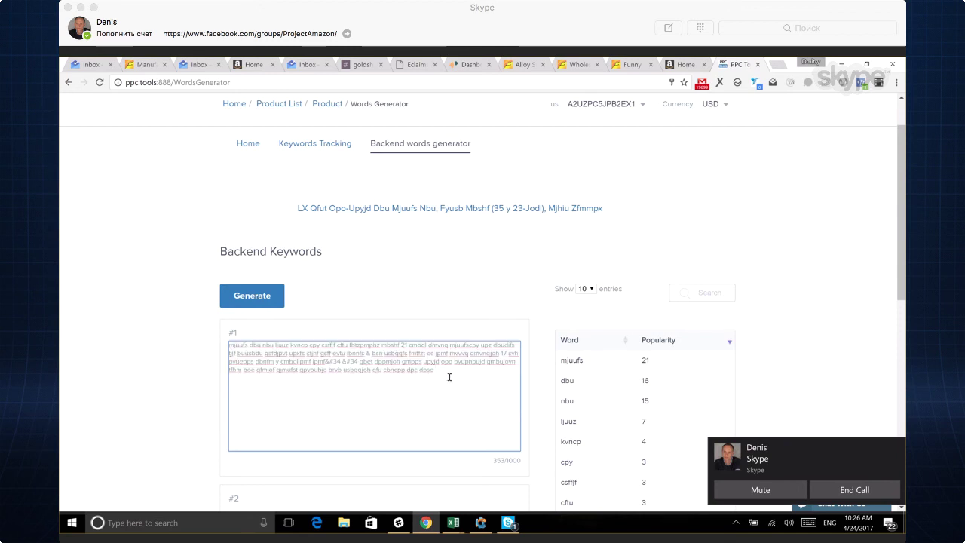
Open the product's Keywords Tracking and examine its chart and the metrics of its profitable keywords.
scroll(451, 377, "down", 3)
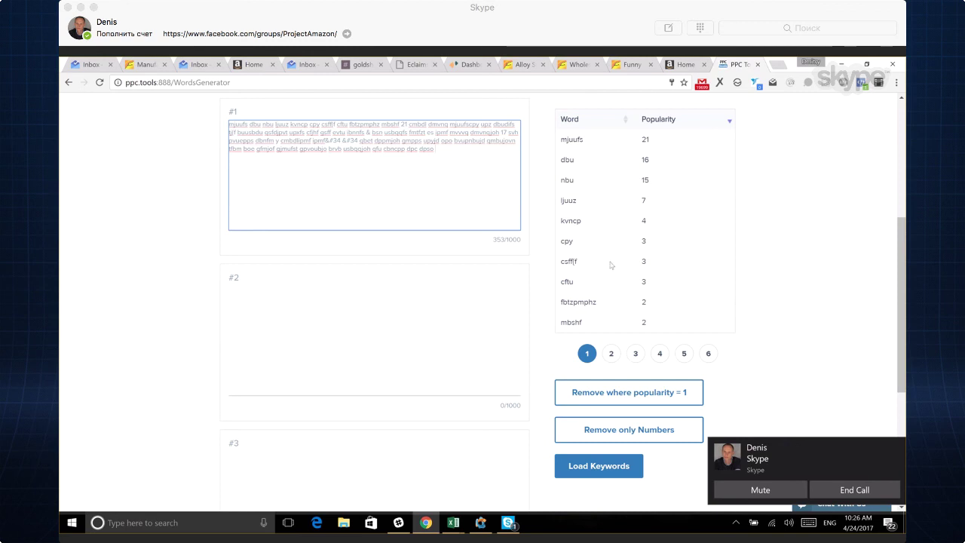
scroll(458, 297, "up", 4)
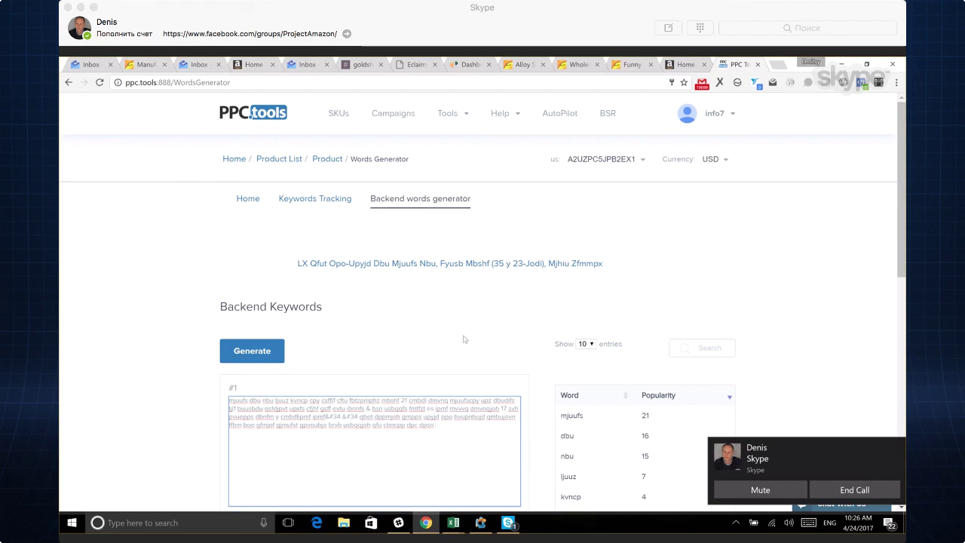
left_click(329, 201)
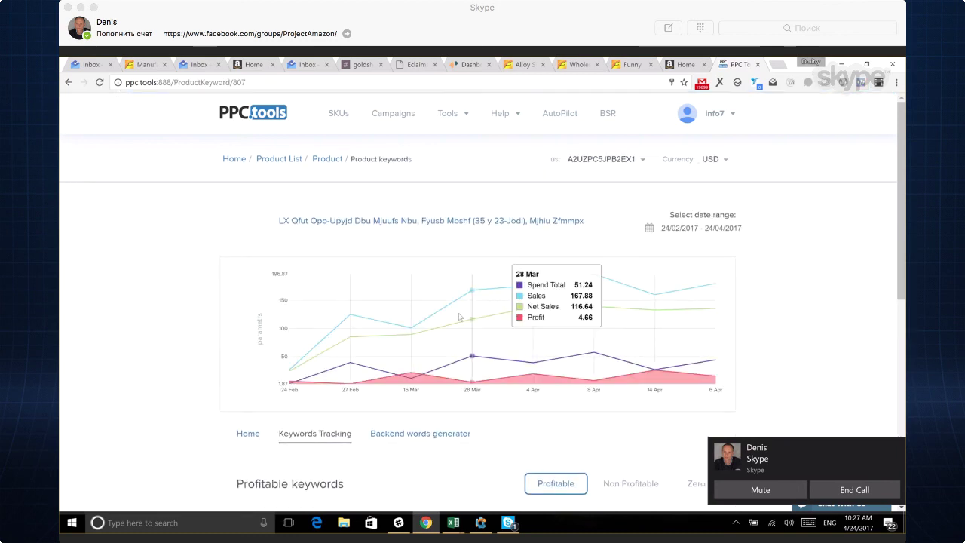
scroll(515, 297, "down", 6)
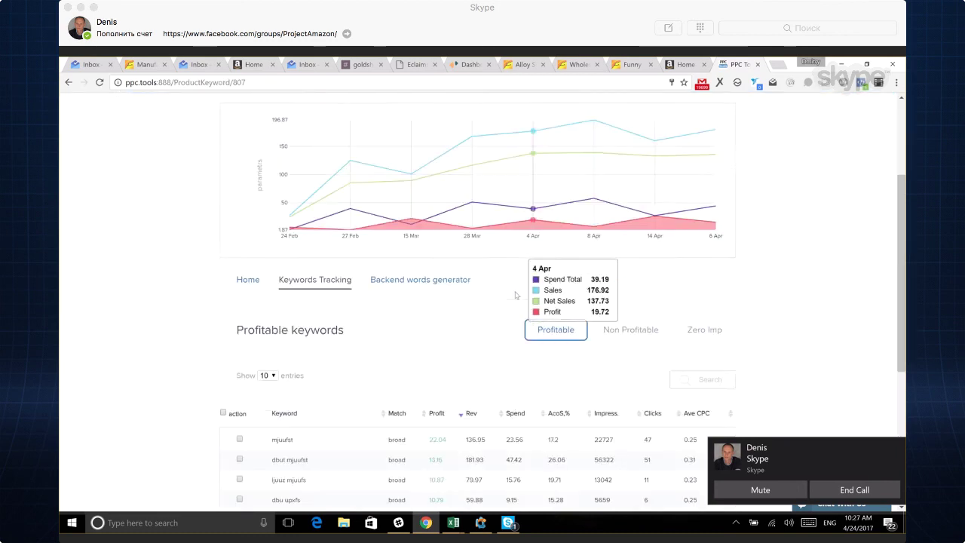
scroll(515, 297, "up", 3)
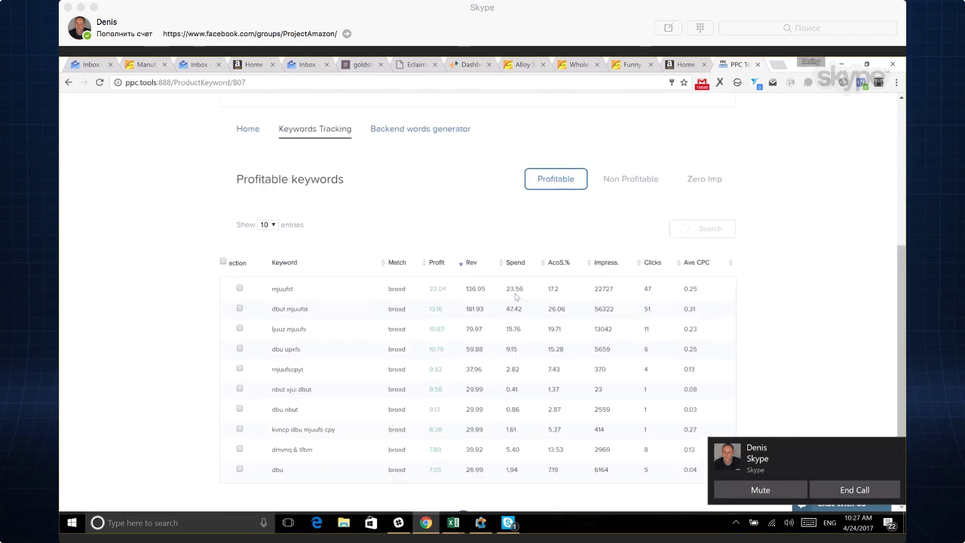
scroll(515, 297, "up", 3)
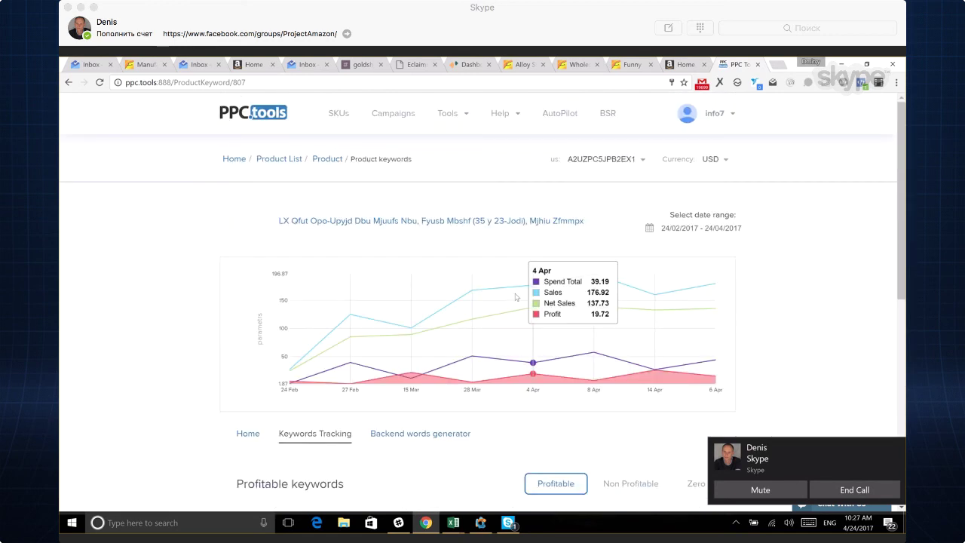
scroll(516, 297, "down", 3)
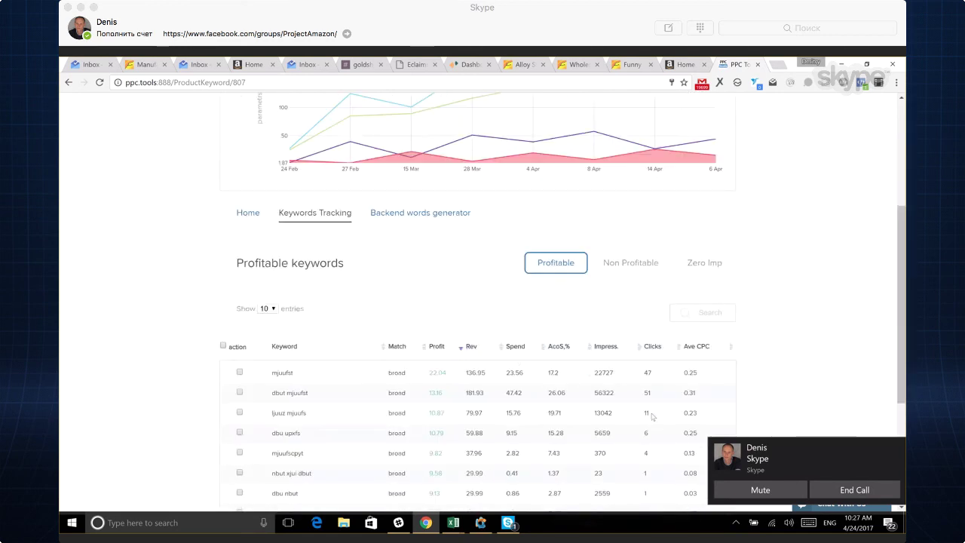
scroll(653, 416, "down", 2)
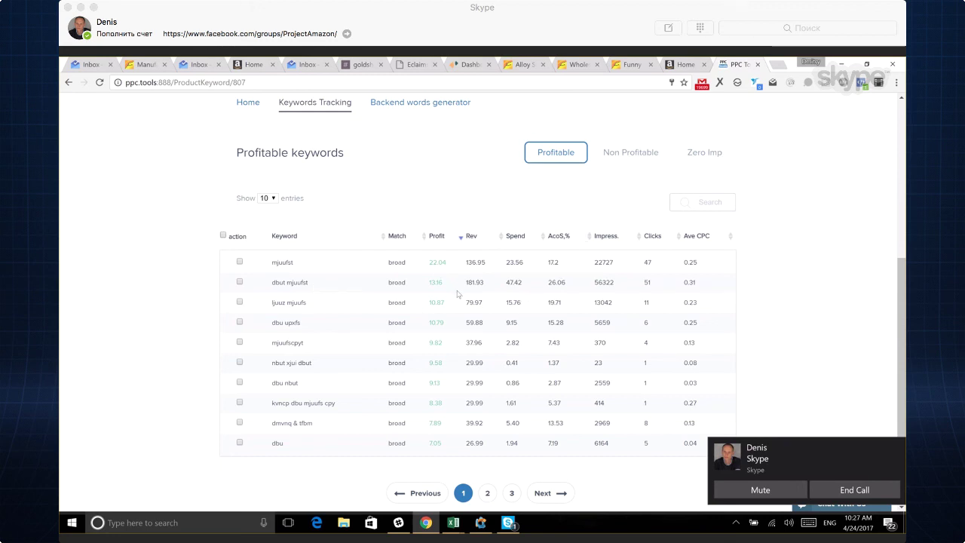
Compare the product's keyword performance chart with the profitable keywords table beneath it.
scroll(457, 294, "down", 2)
scroll(457, 295, "up", 1)
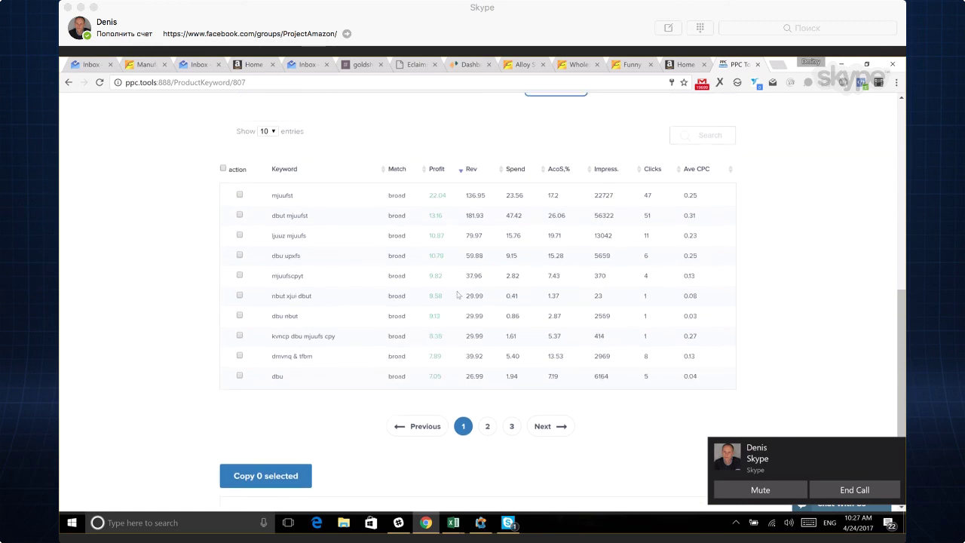
scroll(457, 295, "up", 2)
scroll(457, 298, "up", 4)
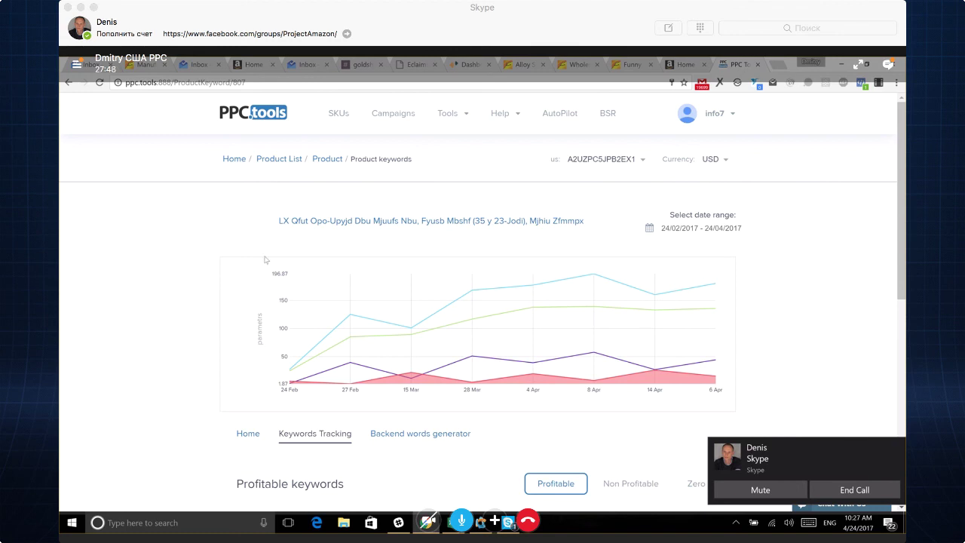
scroll(265, 260, "down", 1)
scroll(265, 259, "down", 5)
scroll(265, 261, "up", 4)
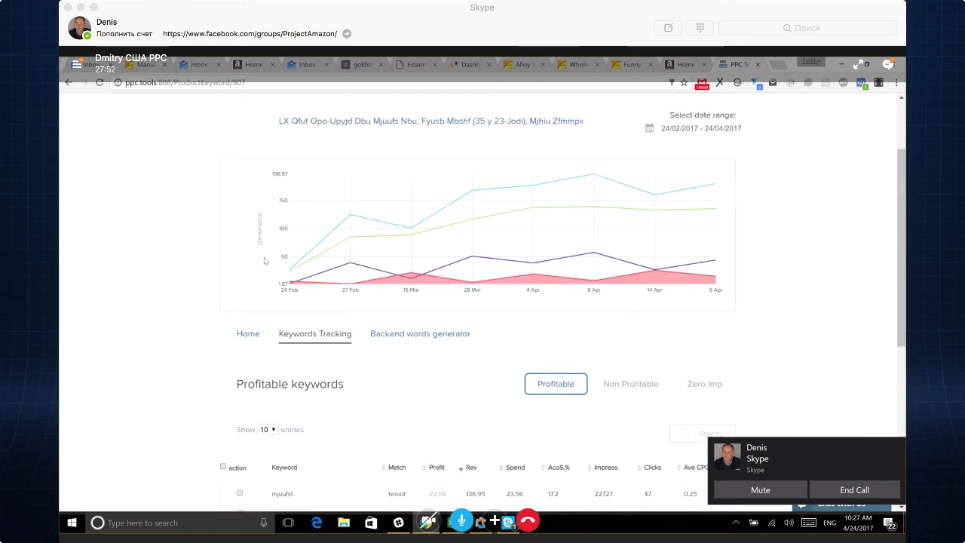
scroll(302, 271, "up", 2)
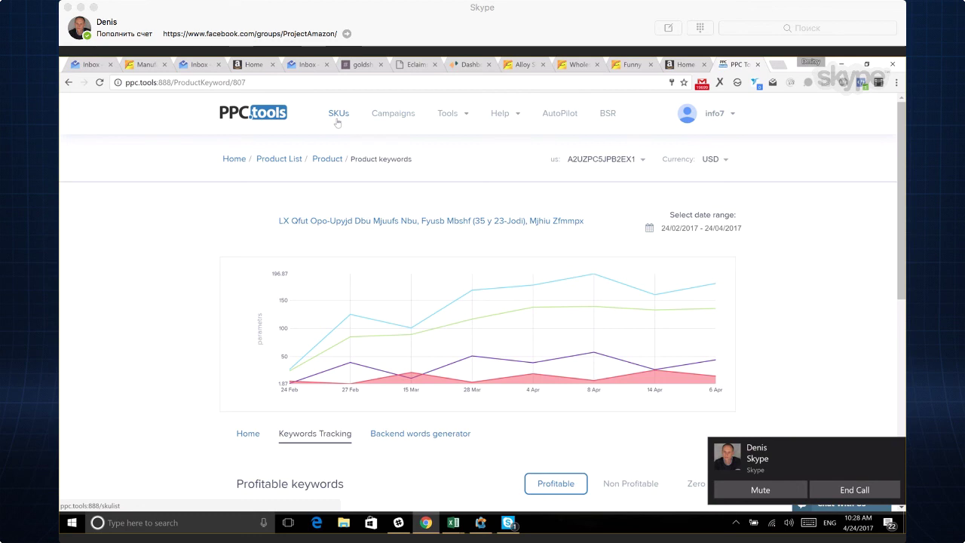
Open the campaign listing and look through its first and second pages.
left_click(375, 117)
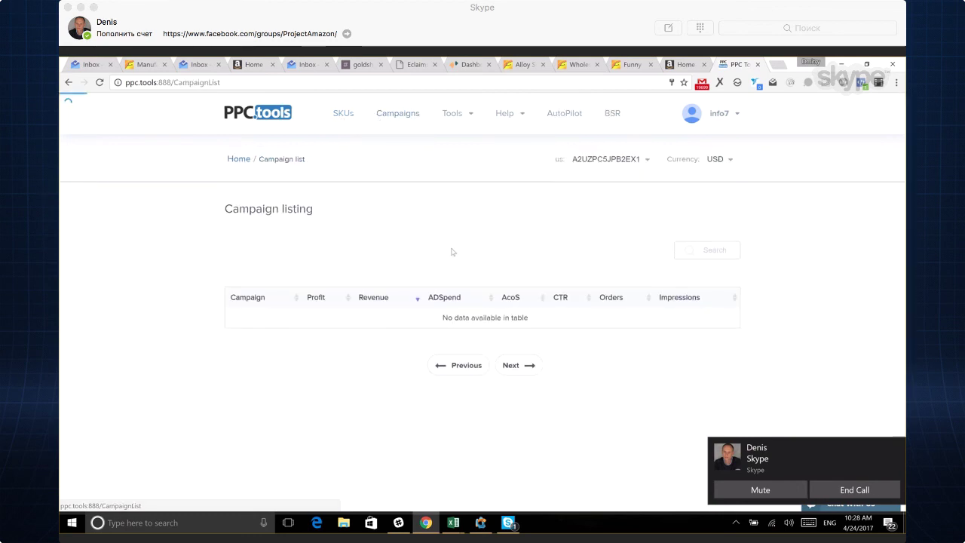
scroll(445, 246, "down", 2)
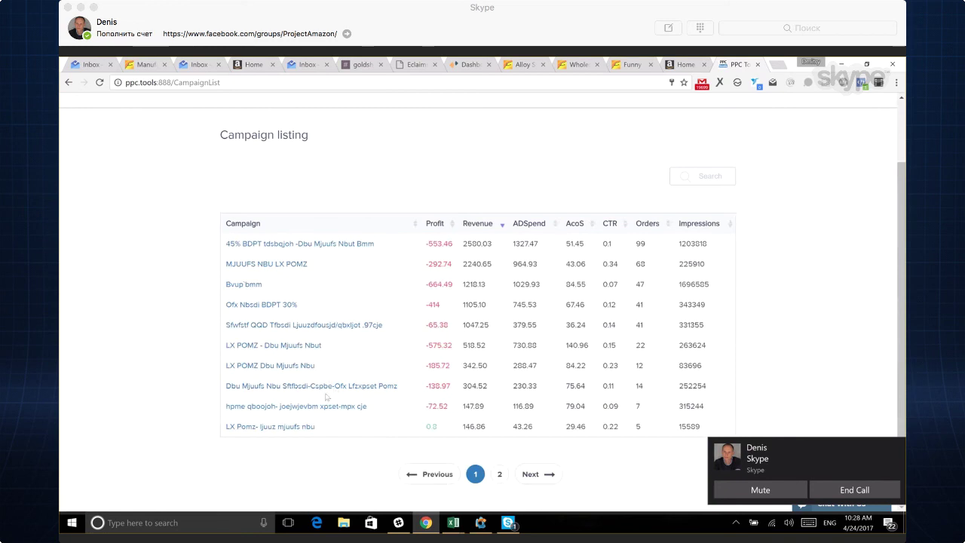
left_click(498, 475)
left_click(481, 468)
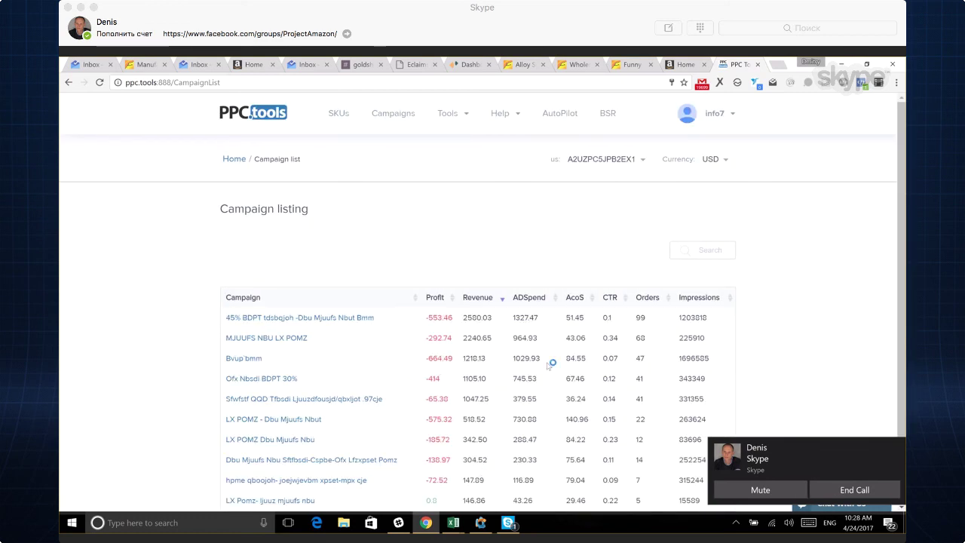
Open the campaign "45% BDPT tdsbqjoh -Dbu Mjuufs Nbut Bmm" and examine its totals, statistics chart and per-SKU results.
scroll(359, 295, "down", 1)
left_click(317, 265)
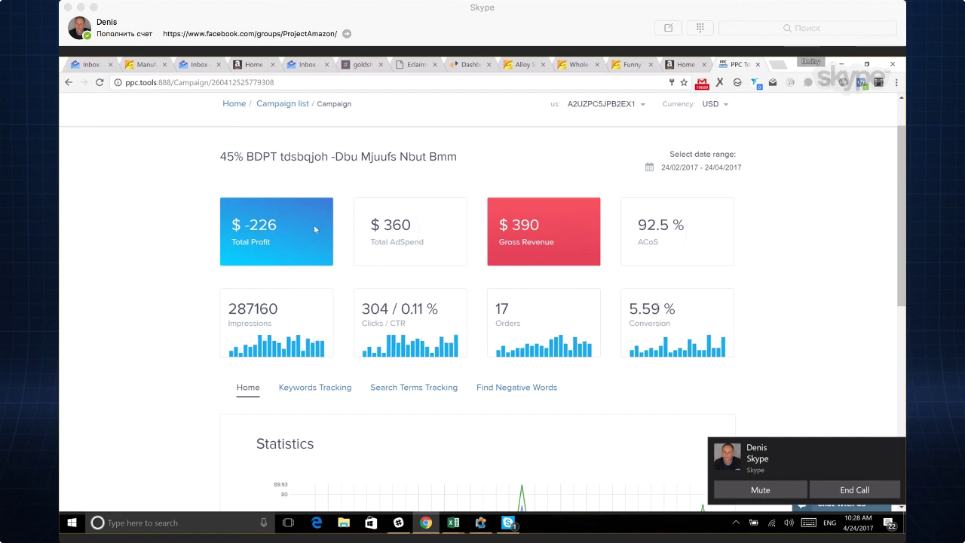
scroll(315, 229, "down", 1)
scroll(314, 225, "down", 2)
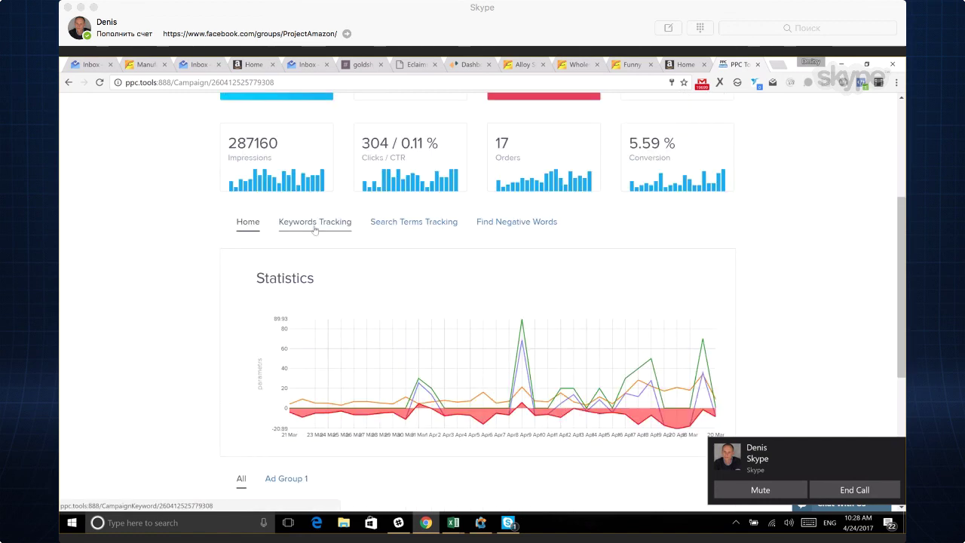
scroll(315, 230, "down", 2)
scroll(315, 229, "down", 2)
left_click(301, 264)
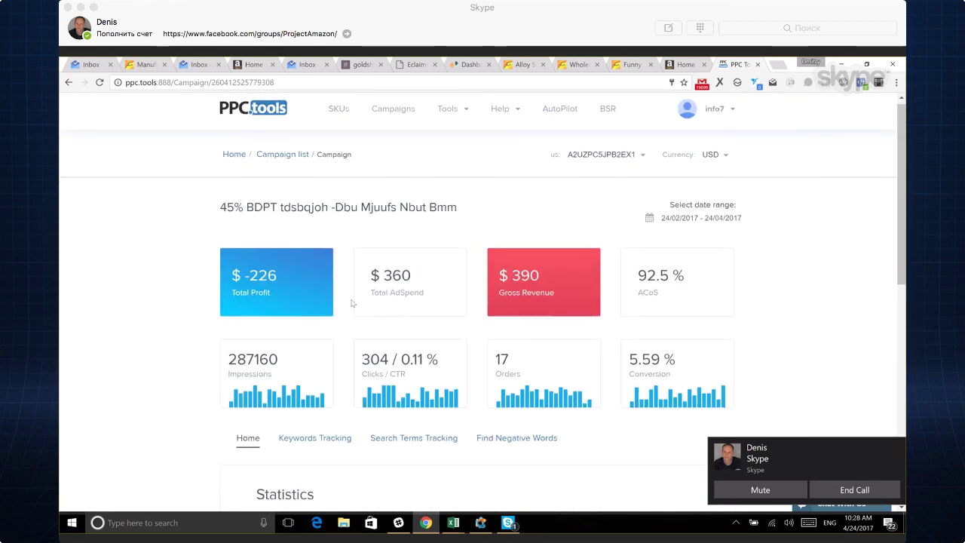
scroll(351, 303, "down", 7)
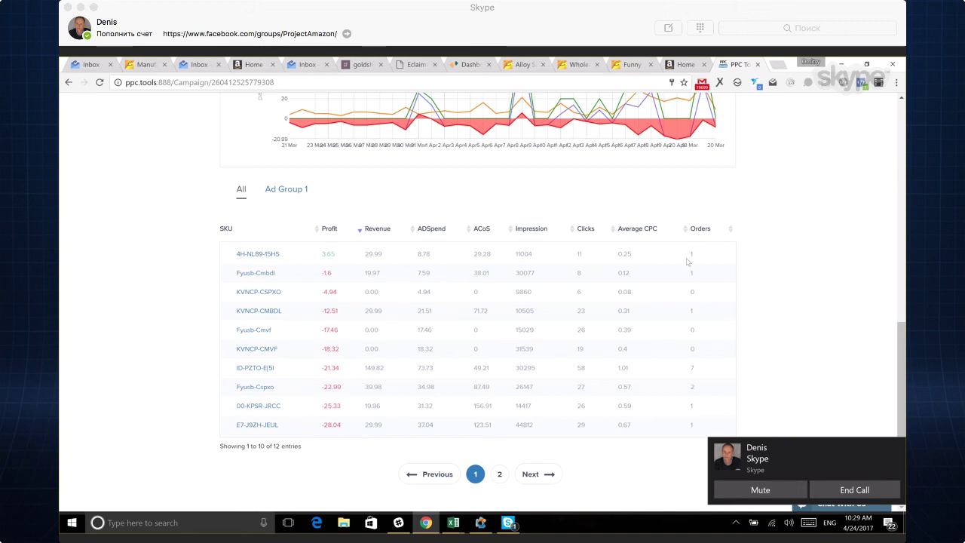
scroll(352, 316, "up", 7)
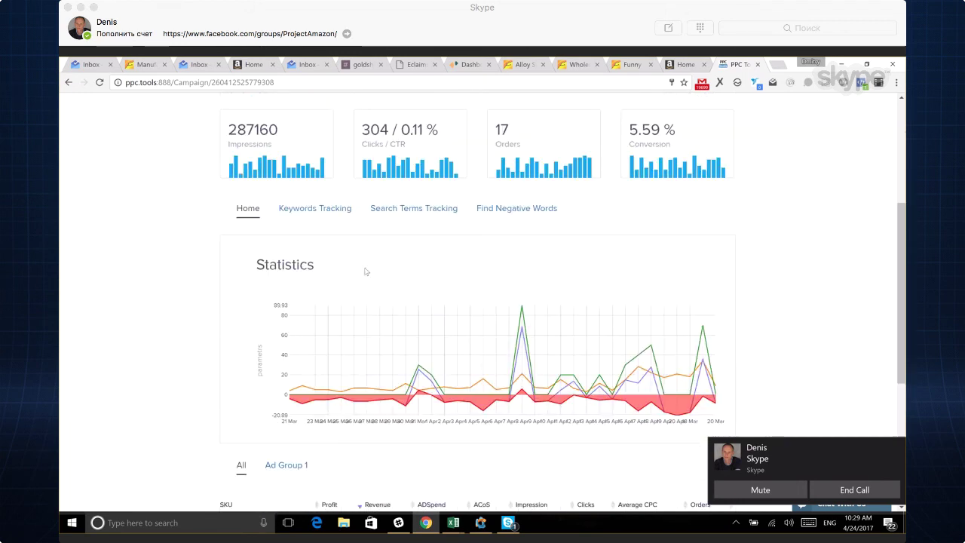
Open the campaign's Keywords Tracking, sort the profitable keywords by clicks from highest to lowest and review them with the chart.
left_click(316, 209)
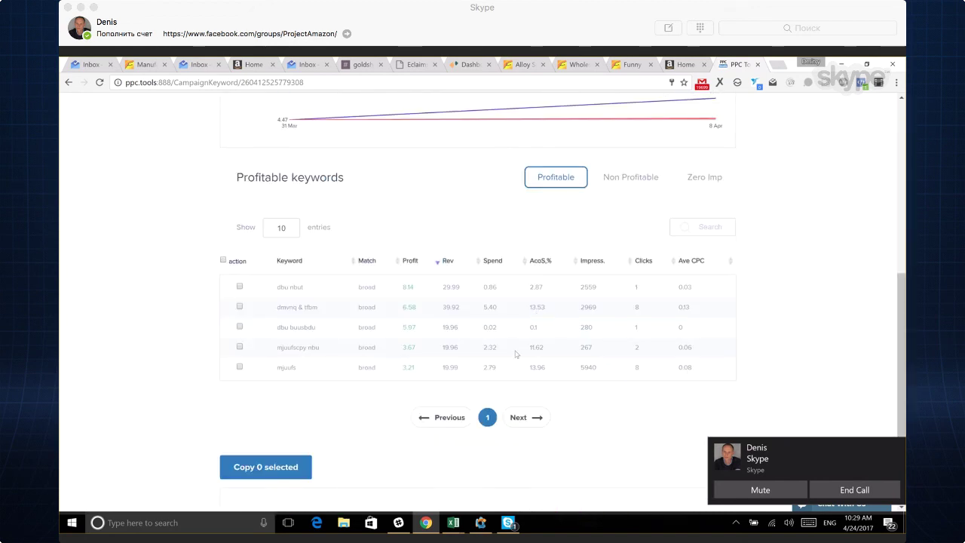
left_click(645, 261)
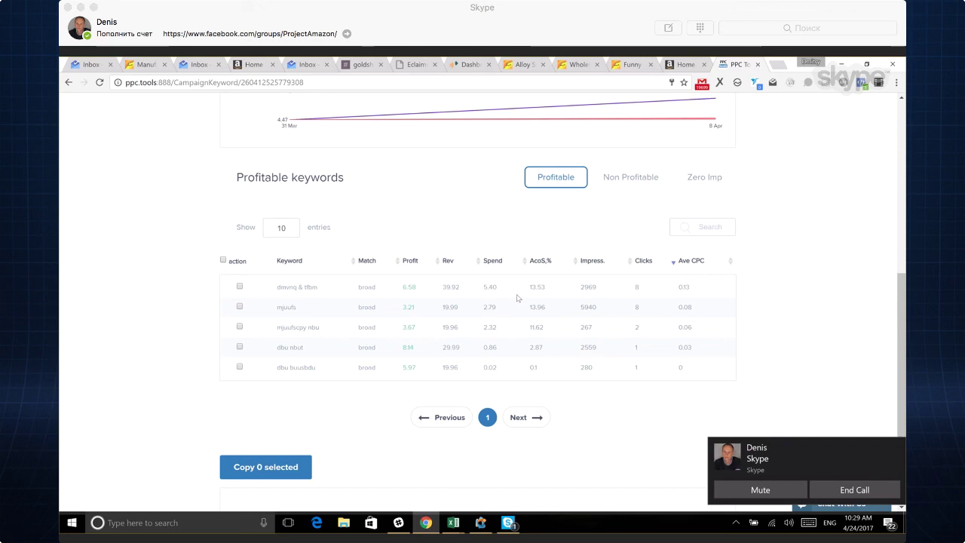
scroll(502, 294, "up", 4)
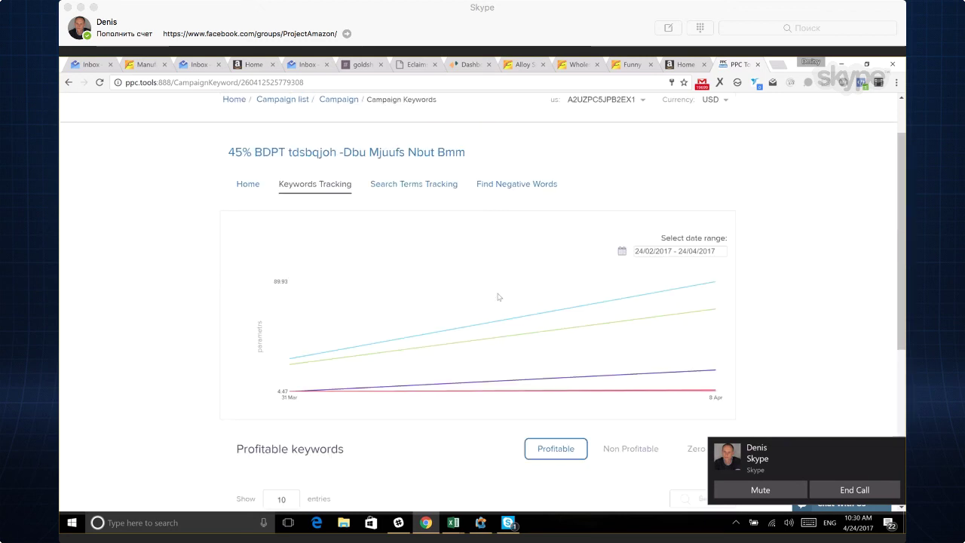
scroll(450, 235, "up", 1)
scroll(471, 211, "down", 5)
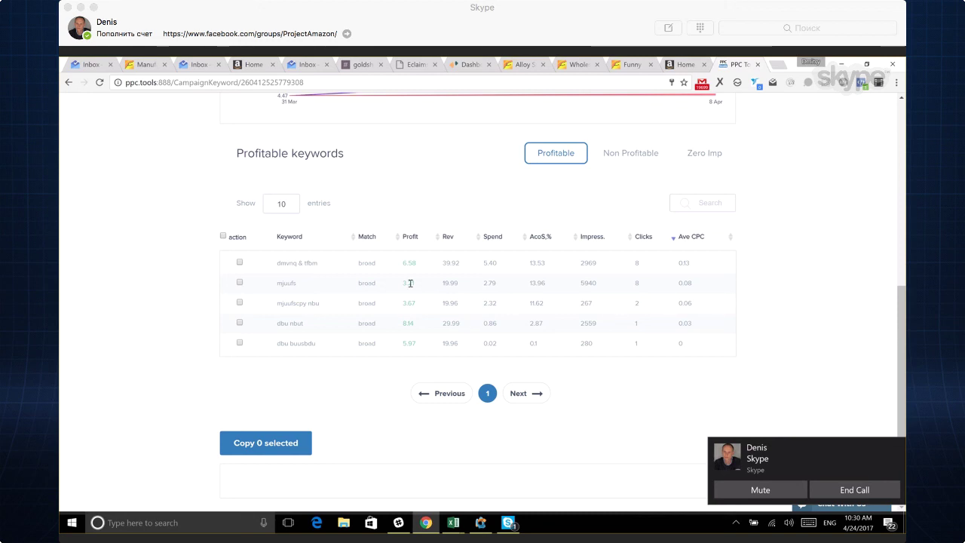
Show the campaign's non profitable keywords and sort them by clicks from highest to lowest.
left_click(632, 153)
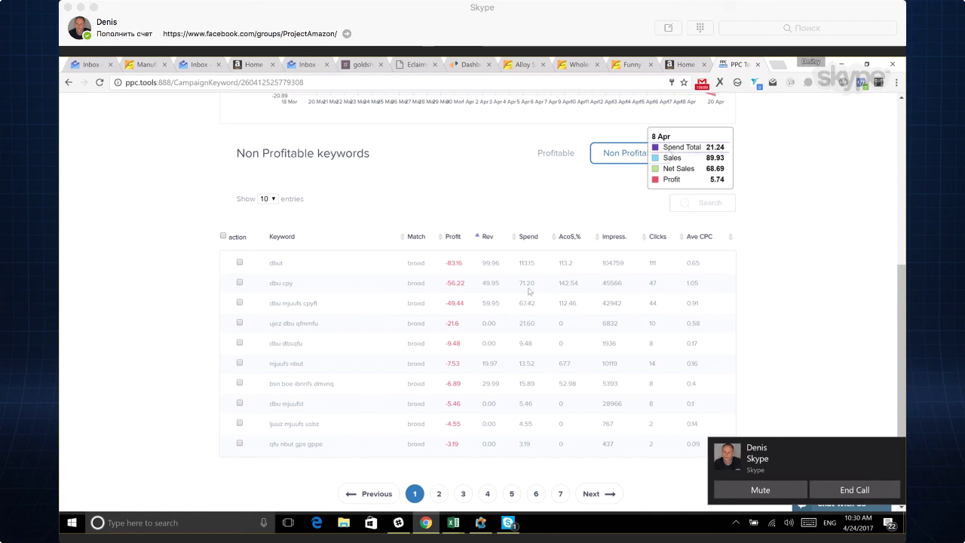
scroll(637, 271, "up", 2)
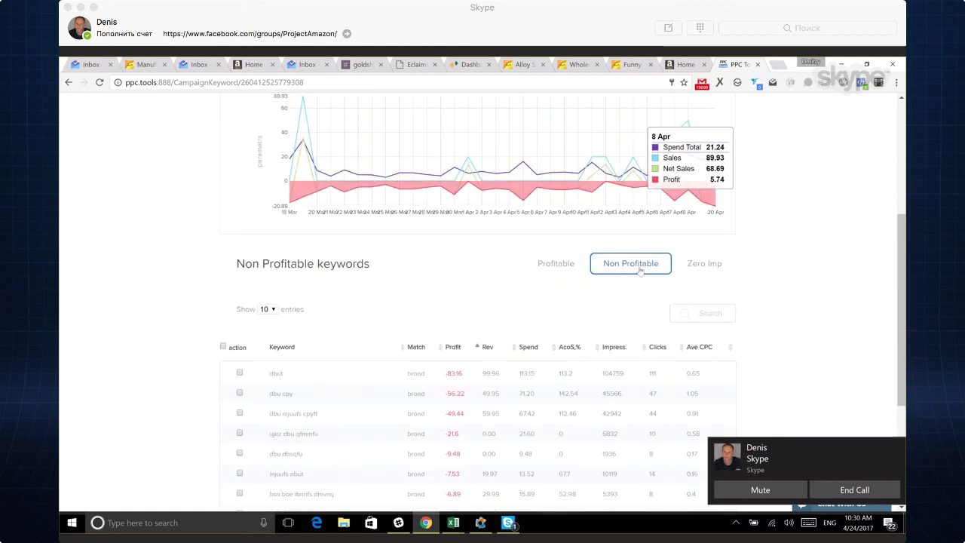
scroll(494, 317, "down", 1)
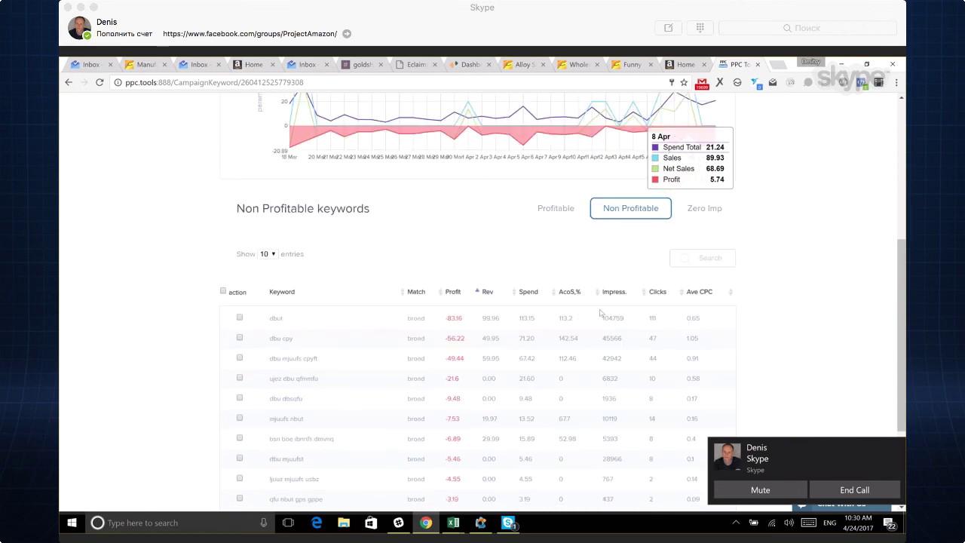
left_click(658, 294)
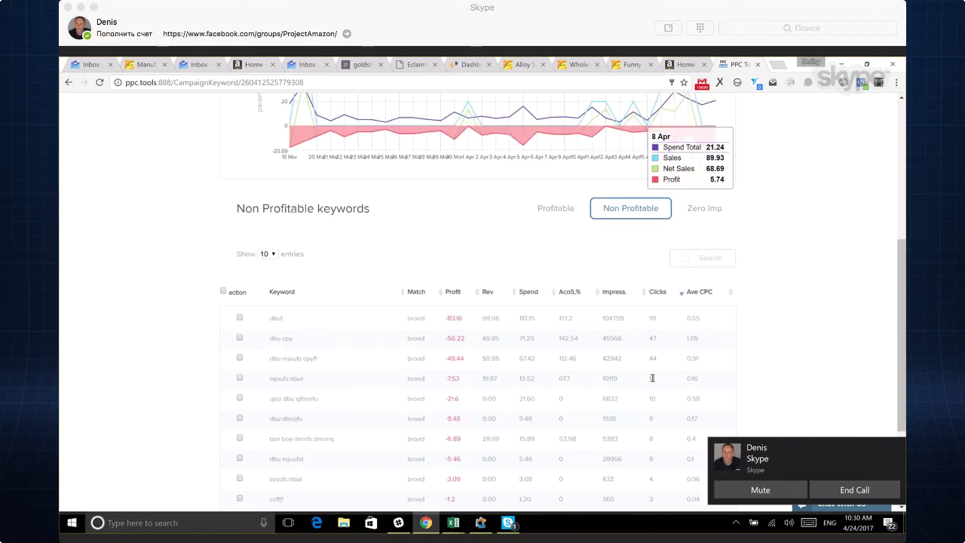
scroll(567, 306, "down", 1)
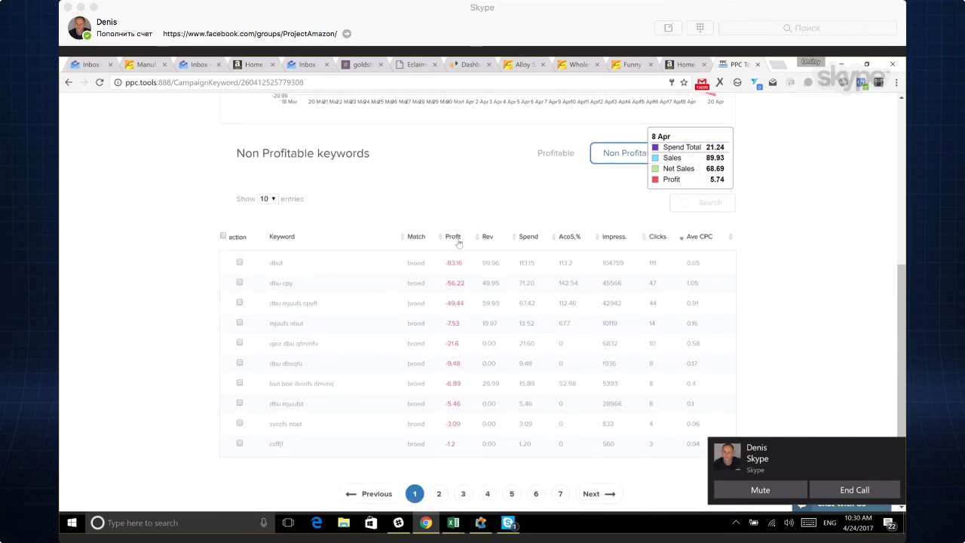
Examine the ACoS and average CPC of the most-clicked non profitable keywords, "dbut" and "dbu cpy", highlighting the figures.
double_click(276, 263)
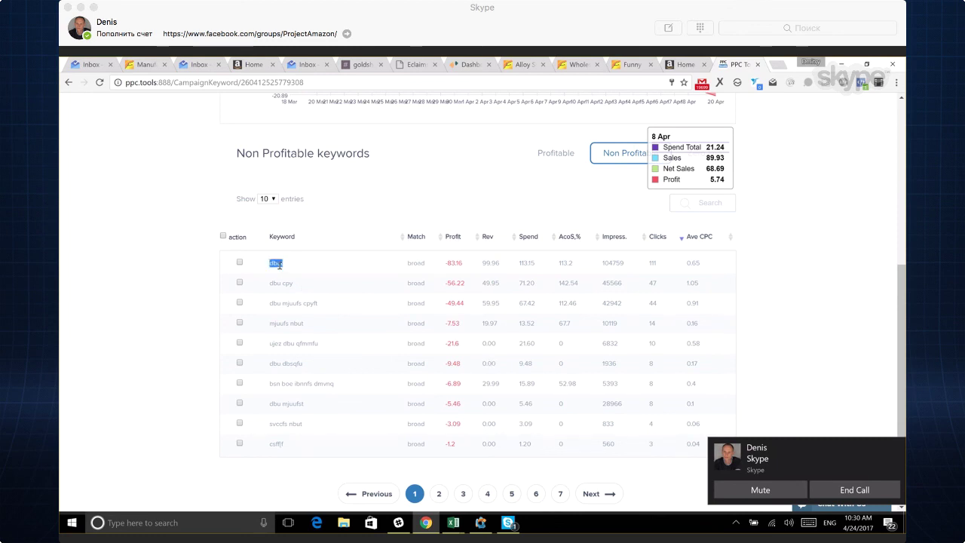
double_click(568, 283)
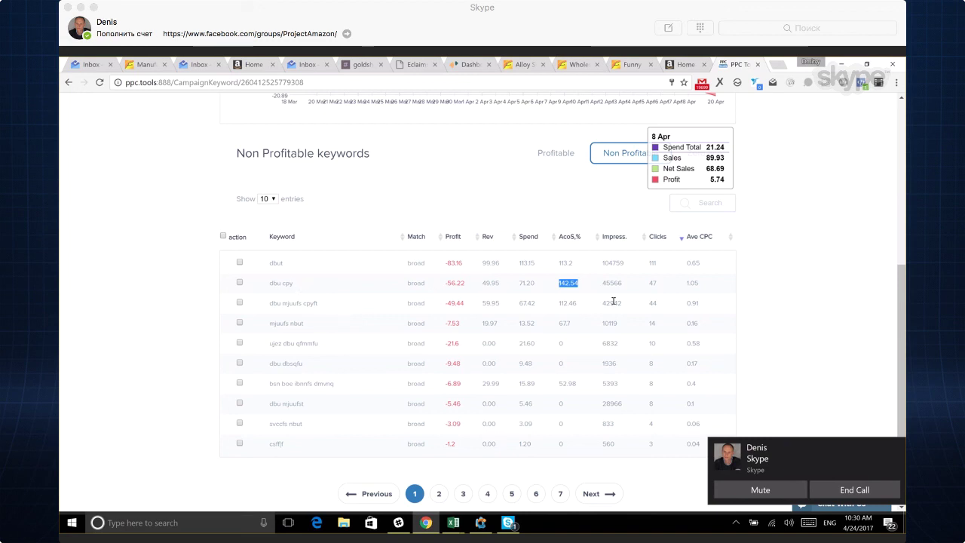
left_click(575, 285)
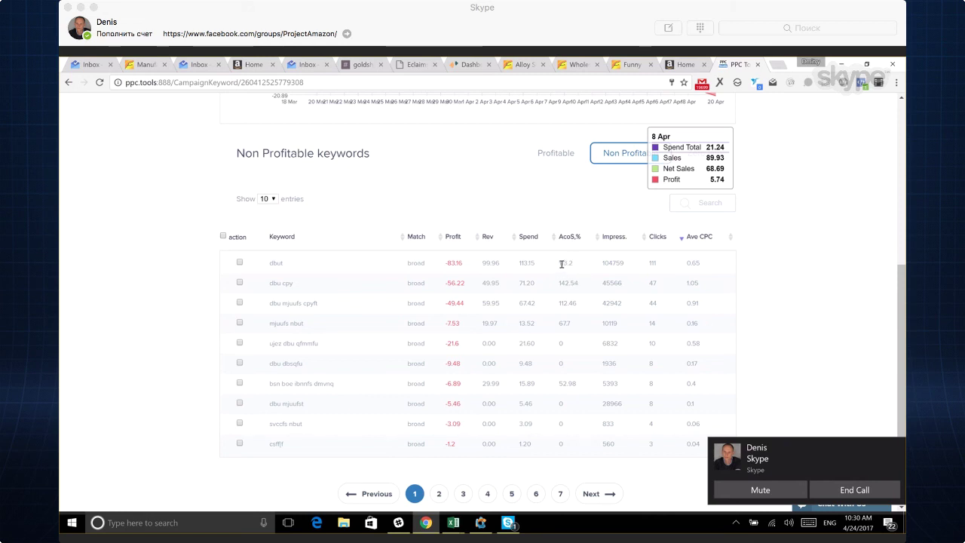
left_click_drag(558, 264, 572, 260)
left_click_drag(687, 264, 702, 263)
left_click_drag(559, 263, 574, 263)
left_click(693, 262)
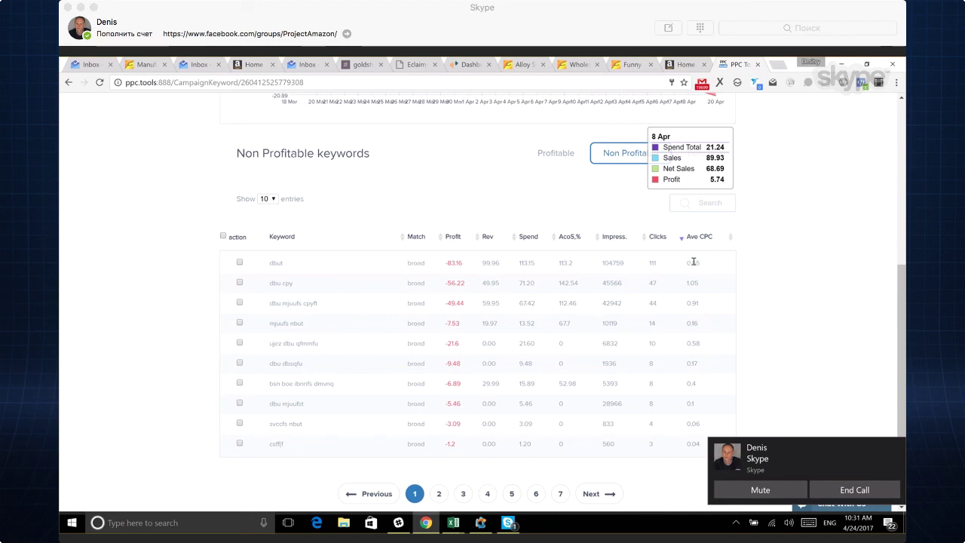
left_click_drag(694, 262, 698, 263)
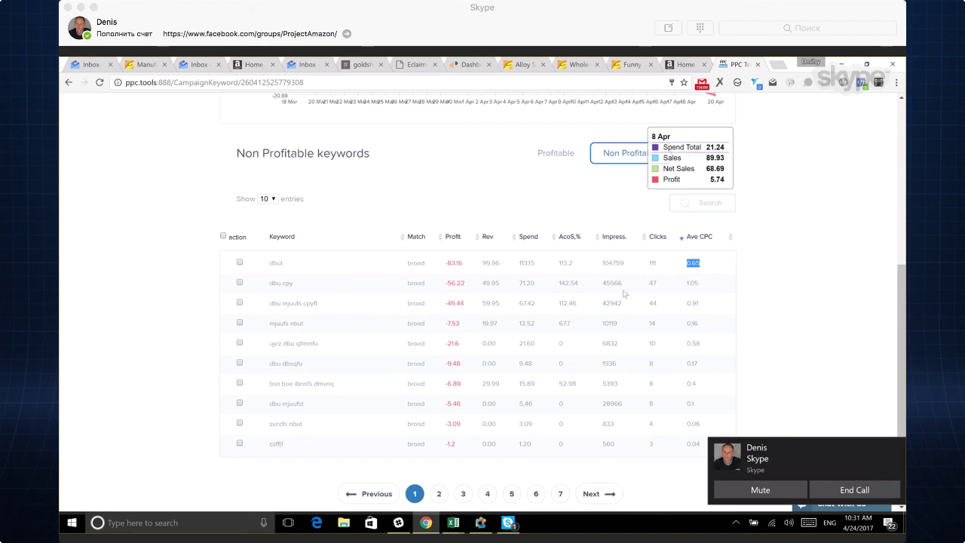
Highlight the spend and ACoS of the non profitable keyword "ujez dbu qfmmfu" and check its average CPC.
scroll(592, 302, "down", 1)
scroll(592, 302, "up", 1)
left_click(579, 282)
left_click_drag(568, 343, 516, 344)
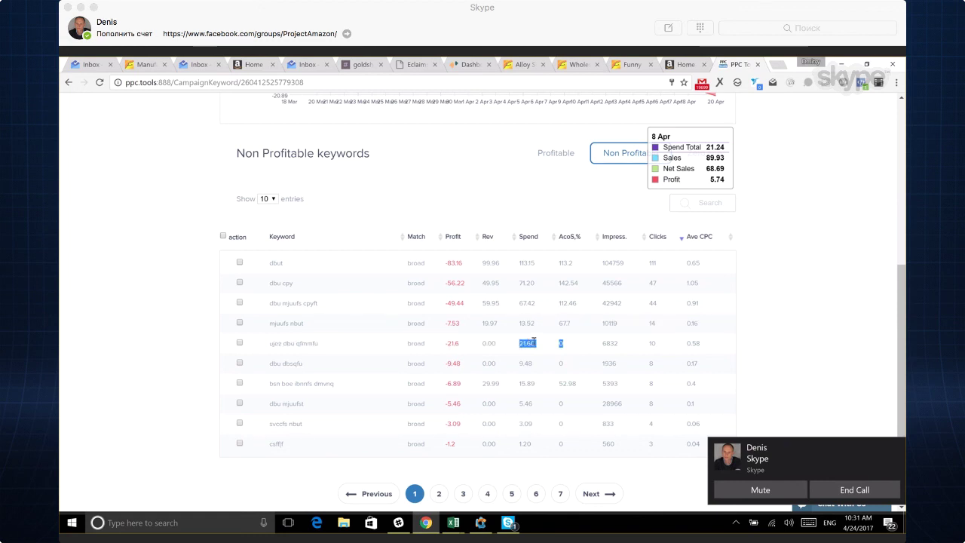
left_click(694, 344)
scroll(687, 352, "down", 2)
scroll(526, 310, "up", 1)
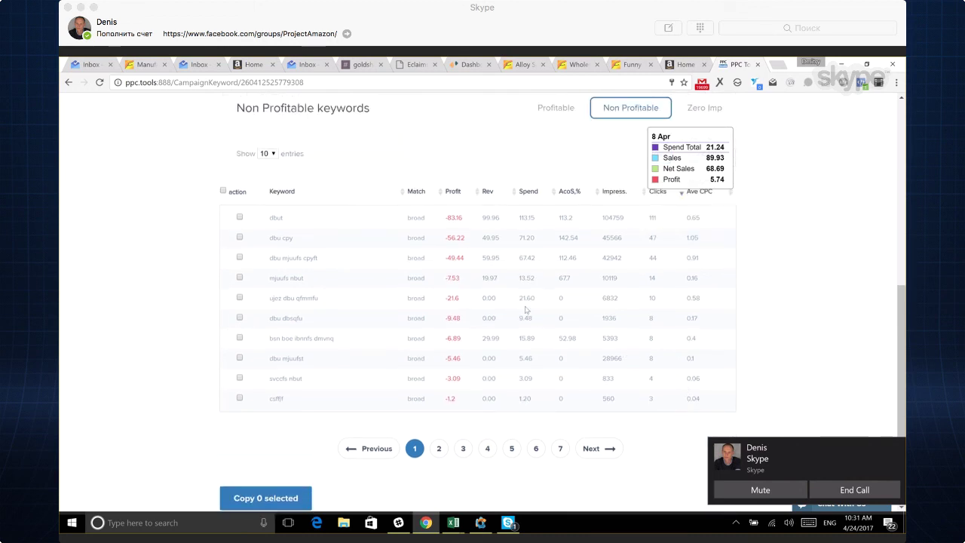
Select only the non profitable keywords "ujez dbu qfmmfu" and "dbu dbsqfu" and copy them.
left_click(240, 298)
left_click(240, 318)
left_click(240, 358)
left_click(240, 378)
left_click(240, 397)
left_click(240, 397)
left_click(240, 358)
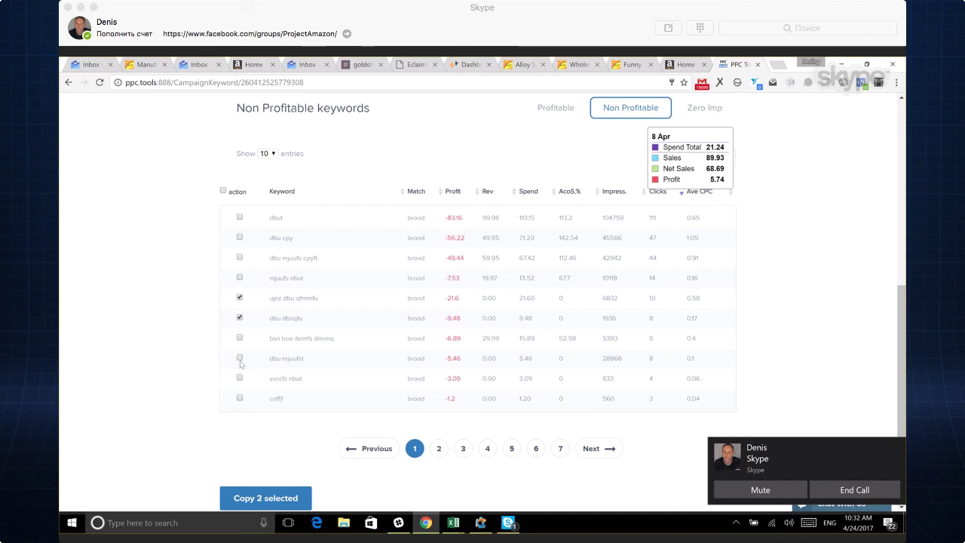
scroll(218, 392, "down", 1)
left_click(270, 443)
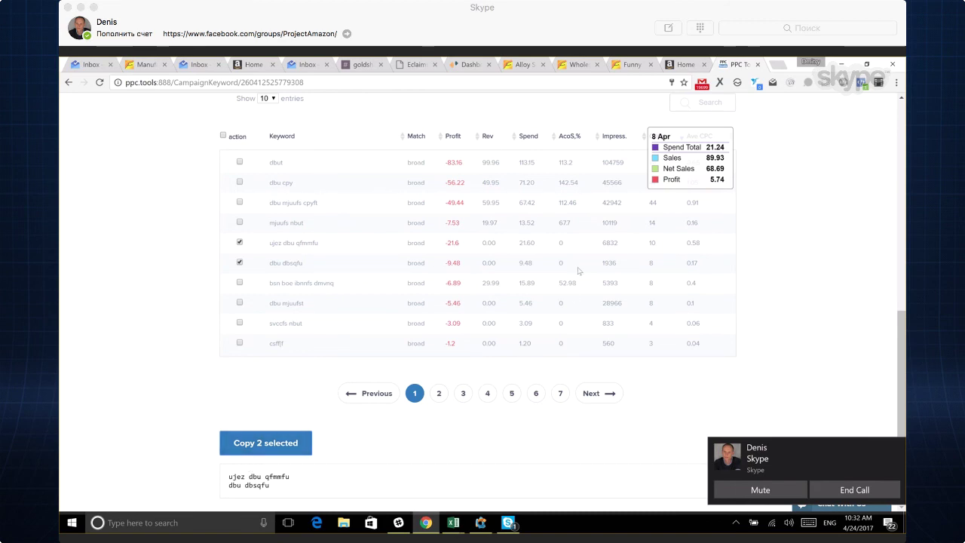
Page through the non profitable keywords up to page 4 and return to the first page.
left_click(440, 395)
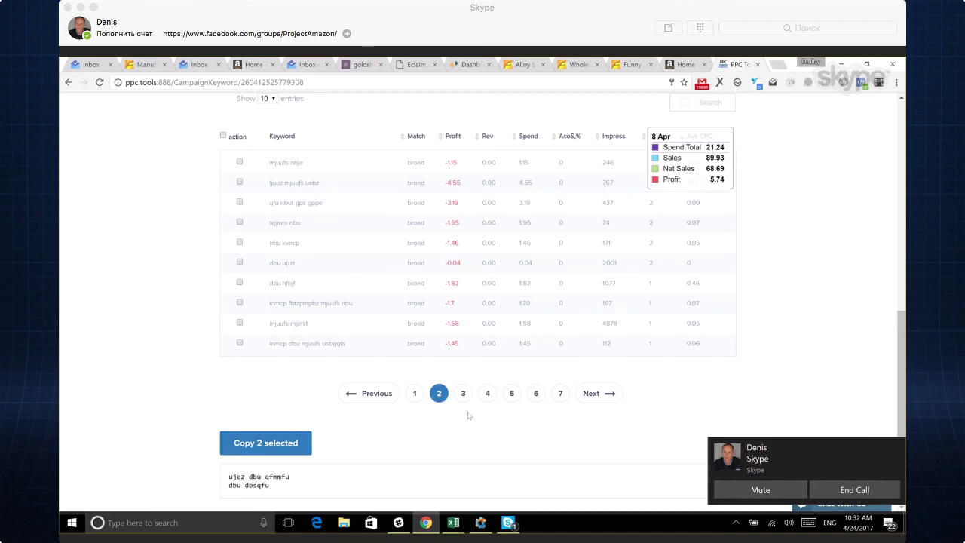
left_click(463, 393)
left_click(487, 393)
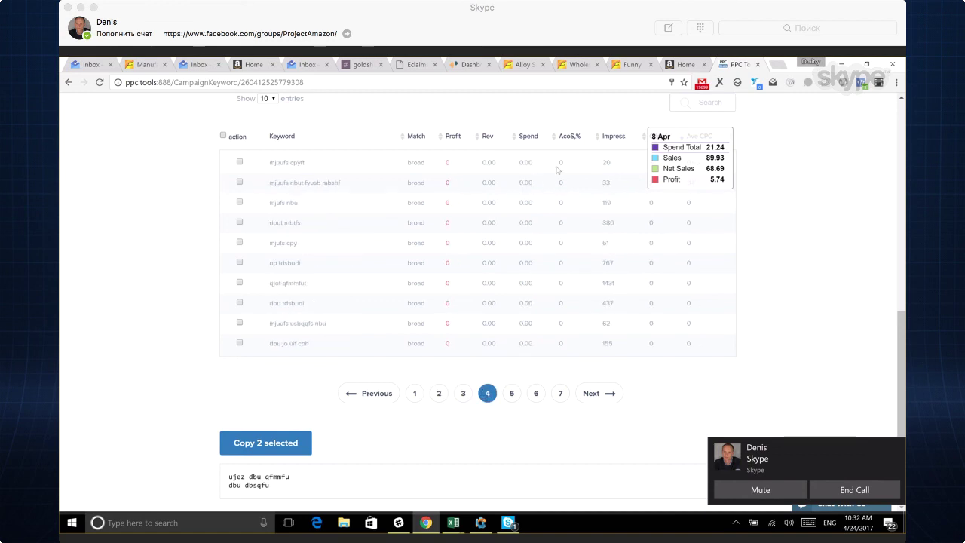
left_click(415, 393)
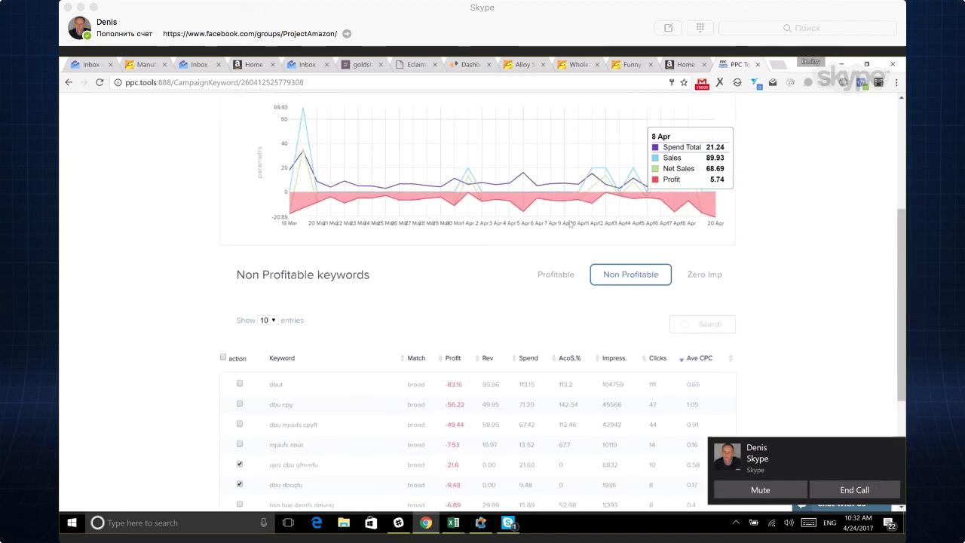
Open the campaign's Search Terms Tracking.
scroll(571, 224, "up", 3)
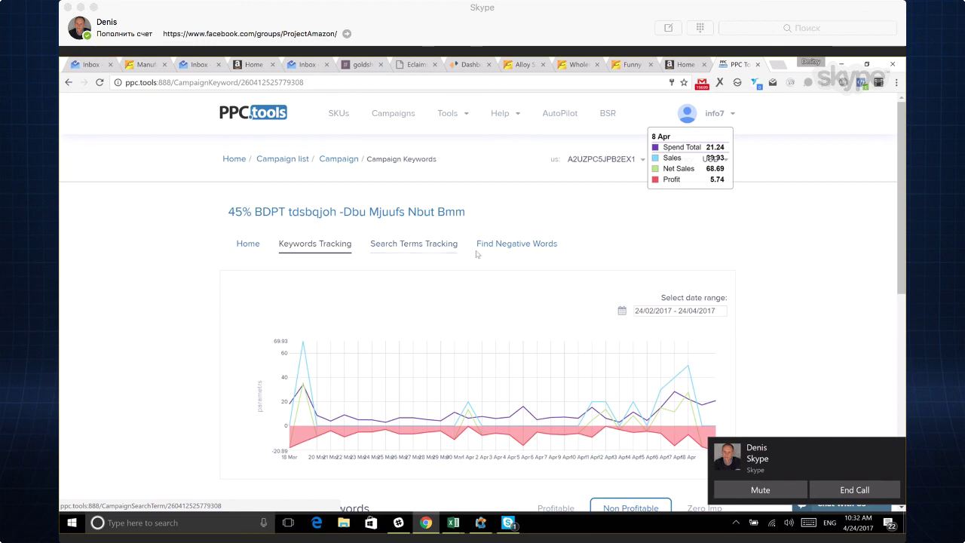
left_click(396, 245)
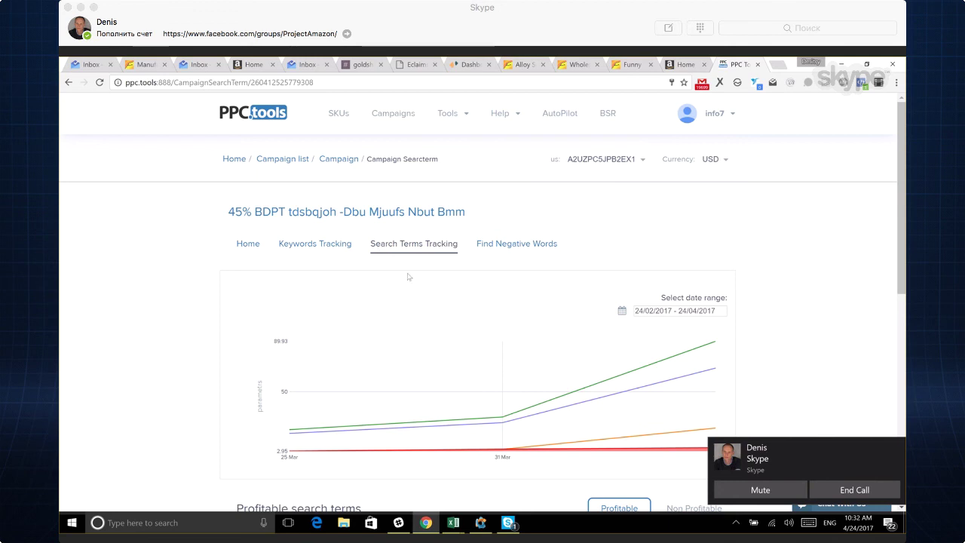
Sort the campaign's profitable search terms by clicks, with the most clicked first.
scroll(152, 298, "down", 5)
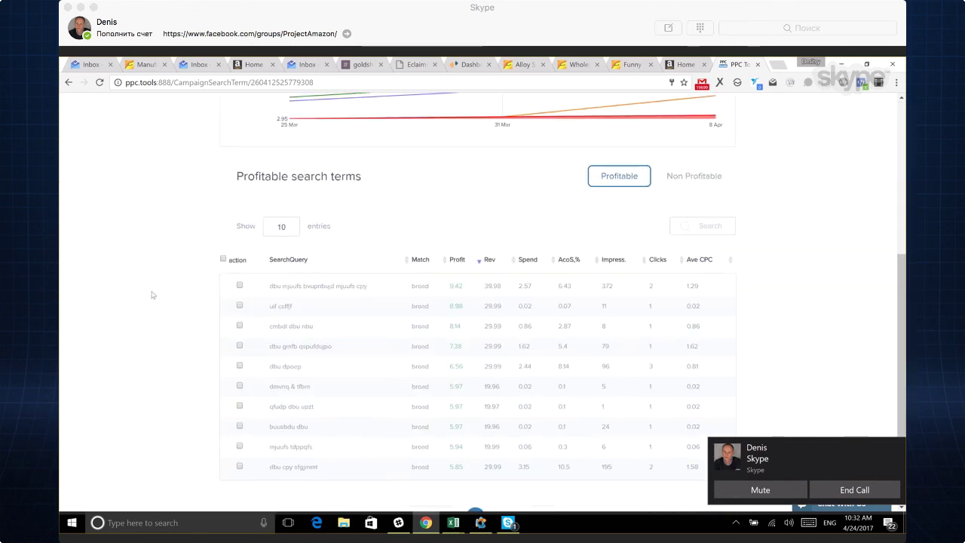
scroll(151, 295, "up", 1)
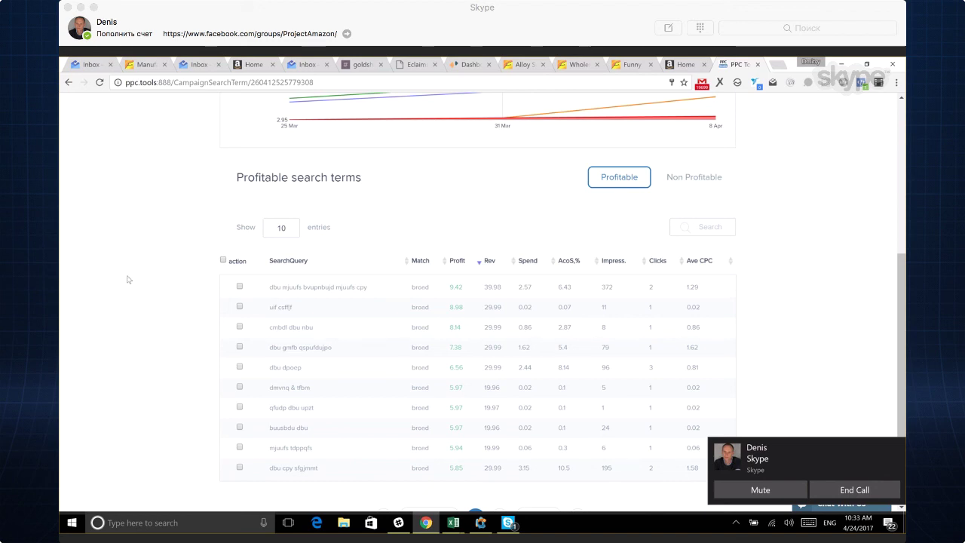
scroll(195, 285, "up", 5)
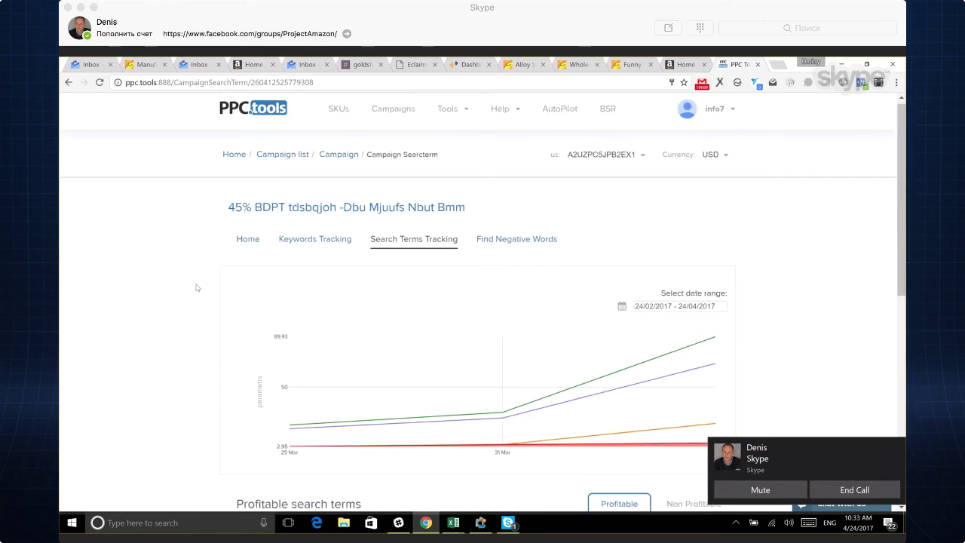
scroll(194, 285, "down", 5)
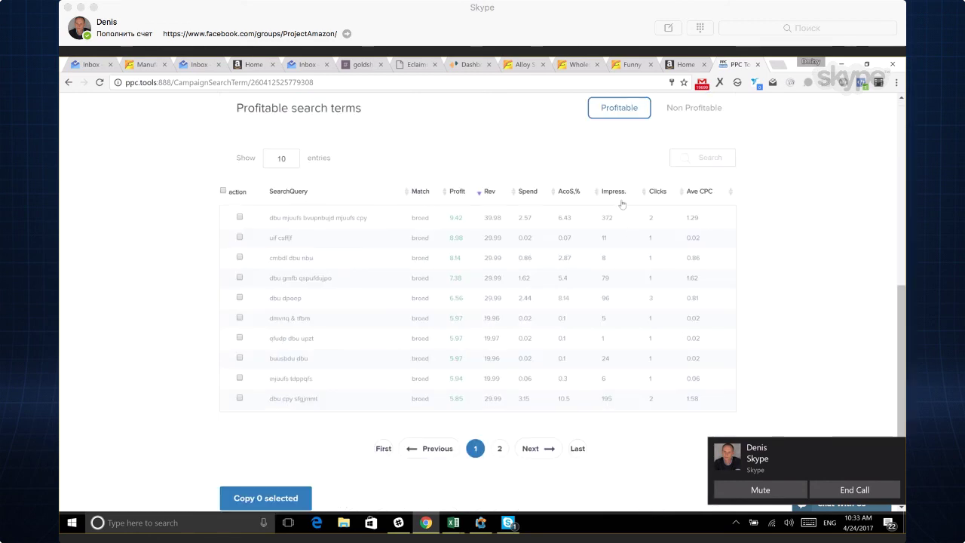
left_click(646, 193)
left_click(647, 193)
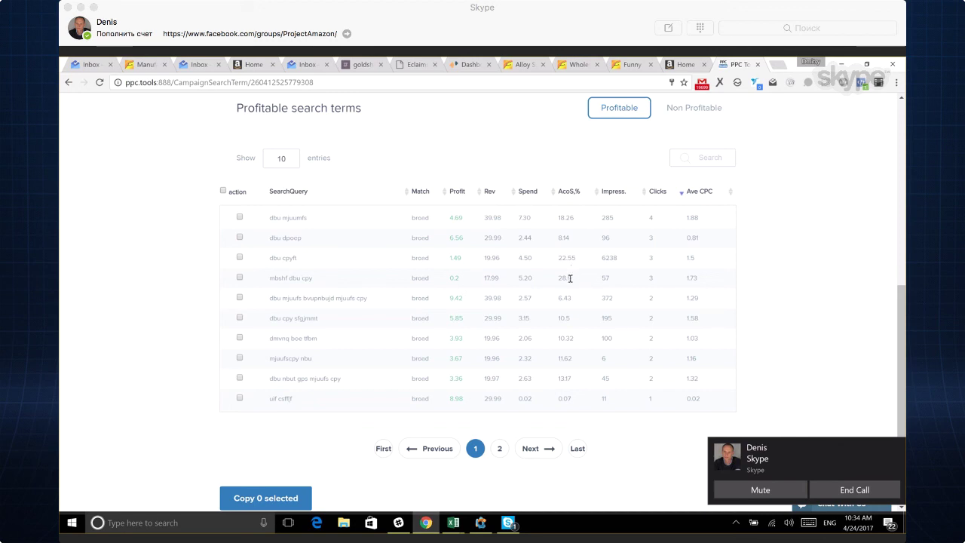
Review the profitable search terms, opening page 2 of the list and returning to page 1.
scroll(570, 281, "down", 1)
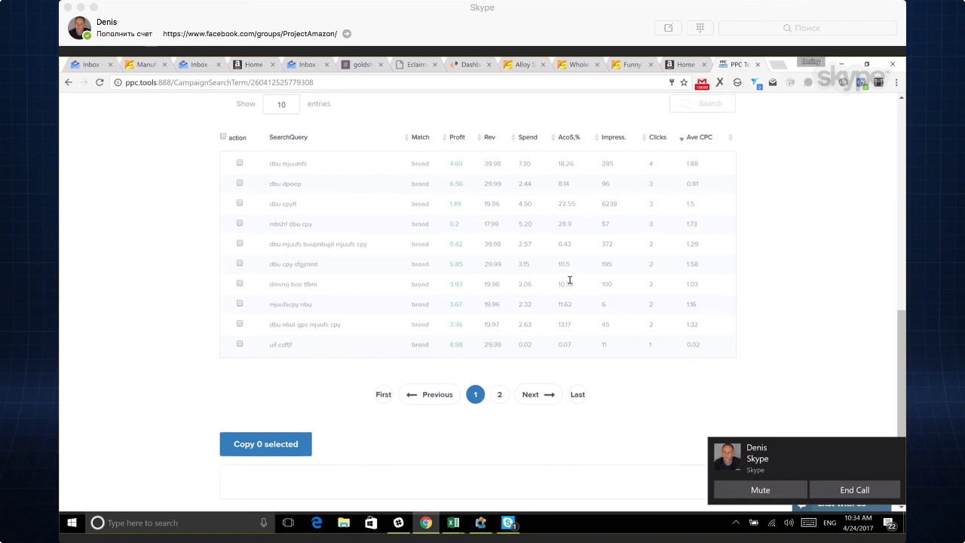
scroll(570, 280, "up", 1)
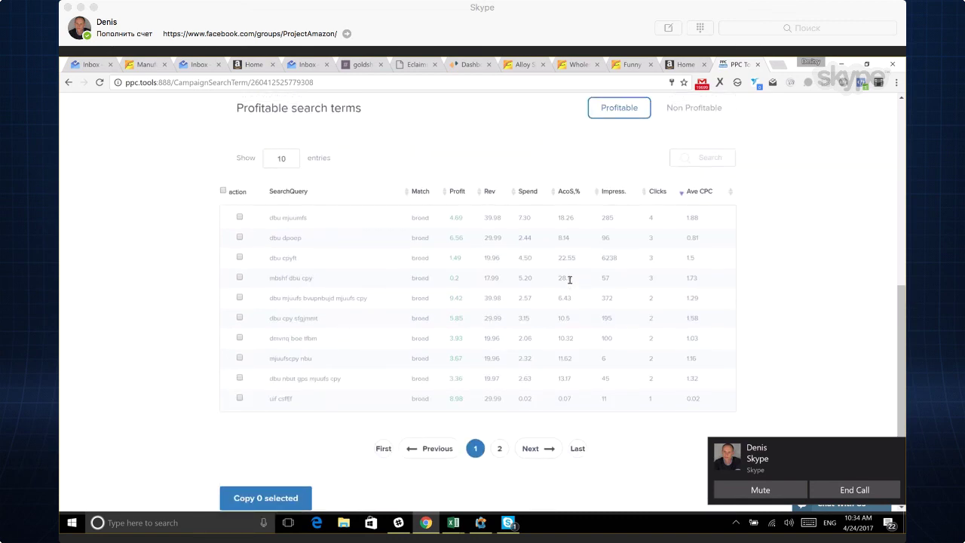
scroll(570, 280, "up", 1)
scroll(570, 281, "up", 6)
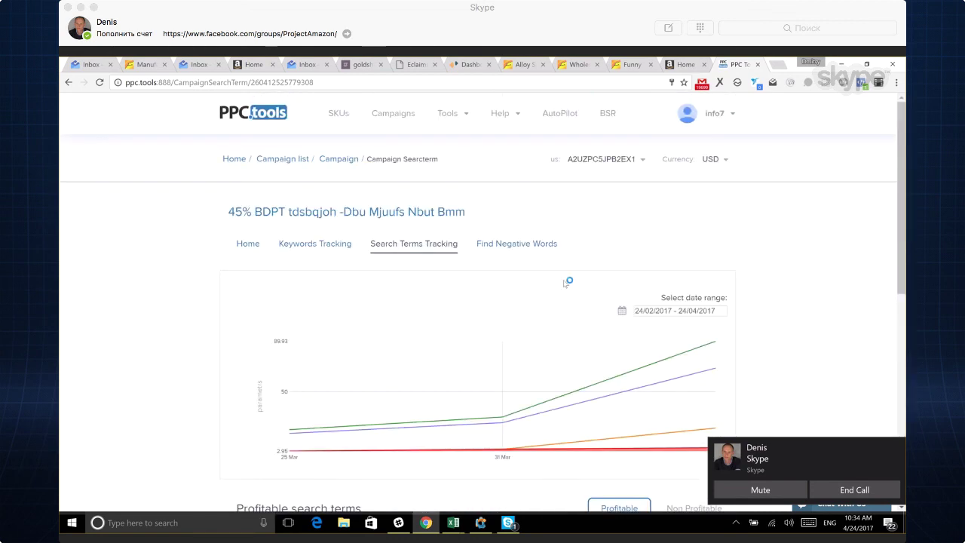
scroll(553, 292, "up", 1)
left_click(447, 113)
scroll(697, 325, "down", 6)
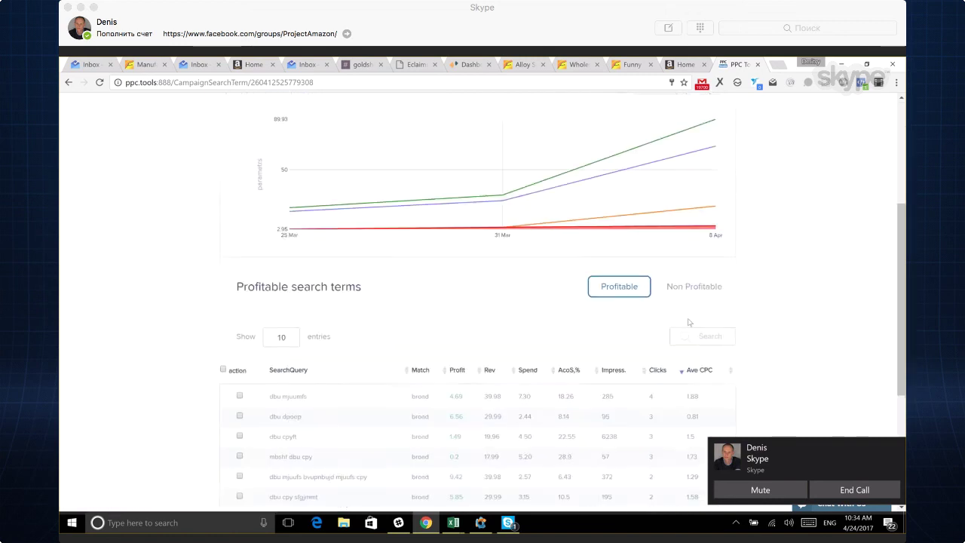
scroll(689, 319, "up", 1)
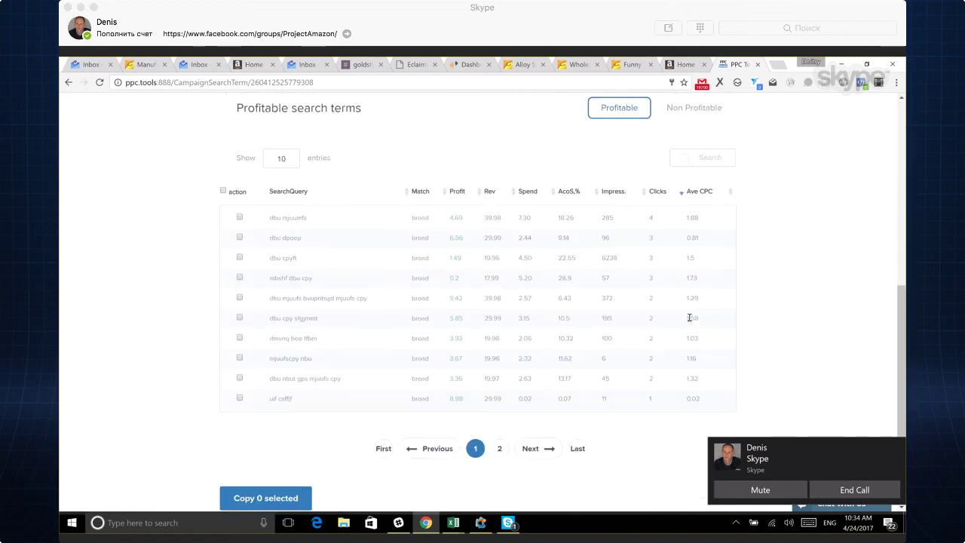
scroll(656, 310, "down", 1)
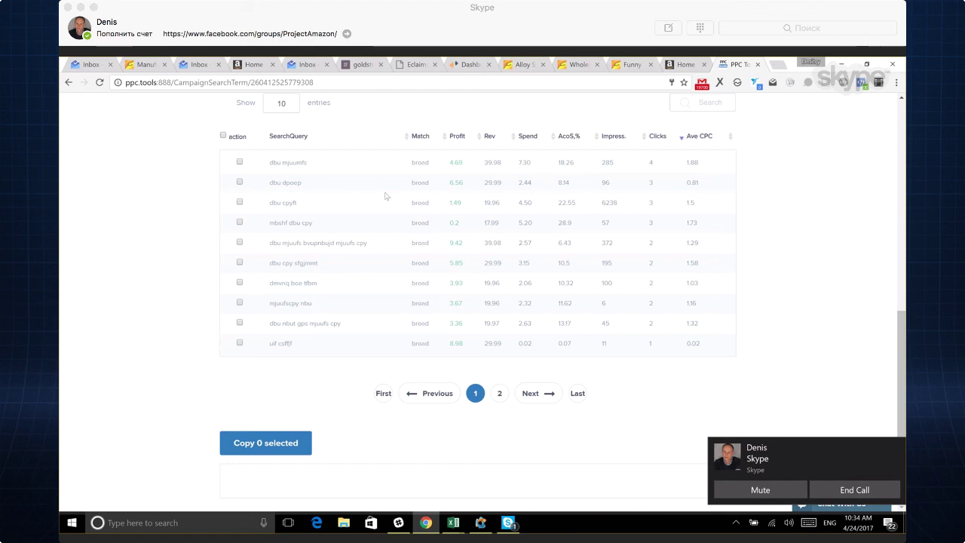
left_click(500, 393)
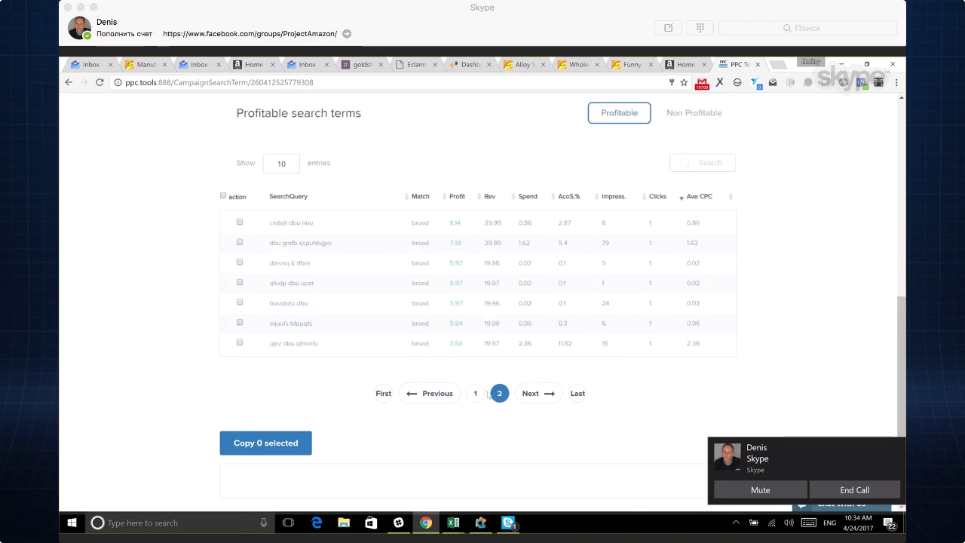
left_click(476, 394)
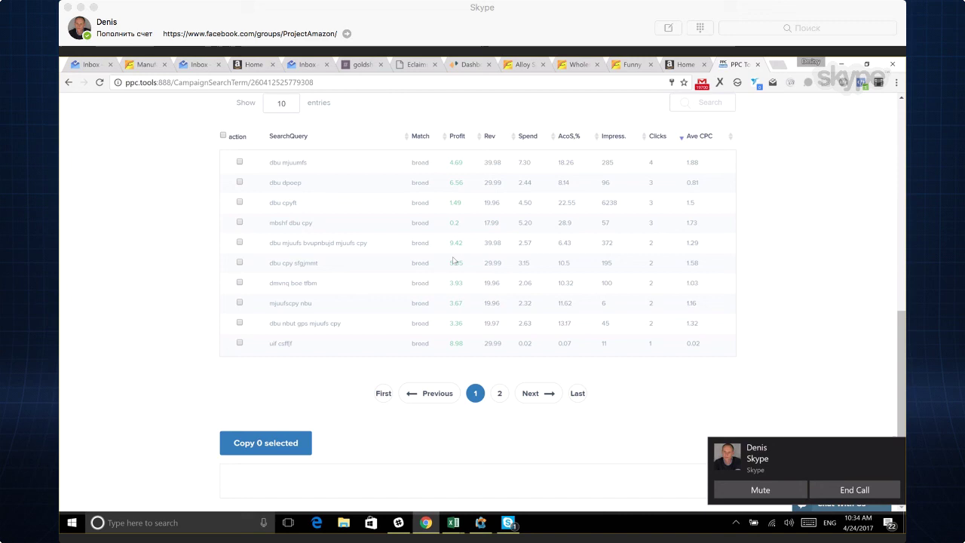
Show the non profitable search terms and sort them by profit with the largest losses first.
scroll(491, 276, "up", 1)
scroll(490, 276, "up", 6)
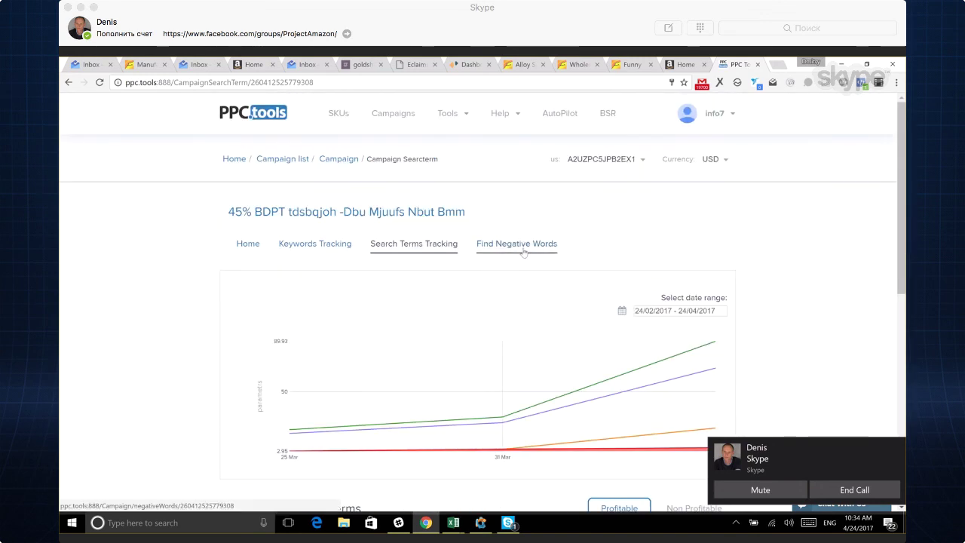
scroll(463, 295, "down", 5)
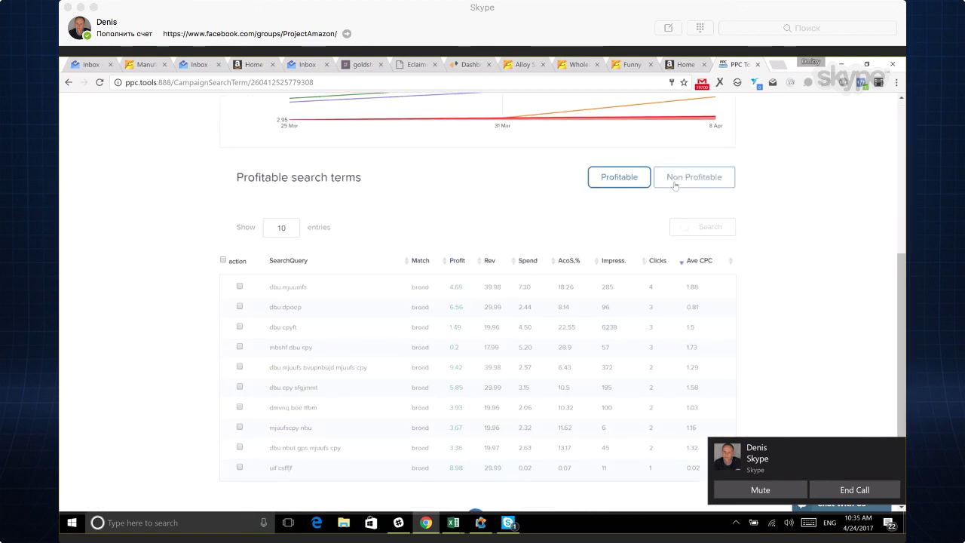
left_click(677, 182)
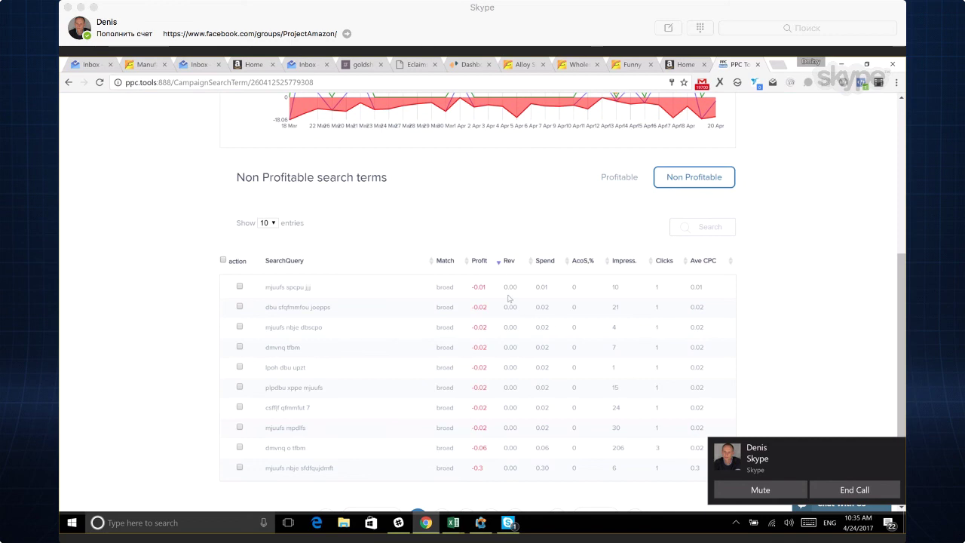
left_click(475, 262)
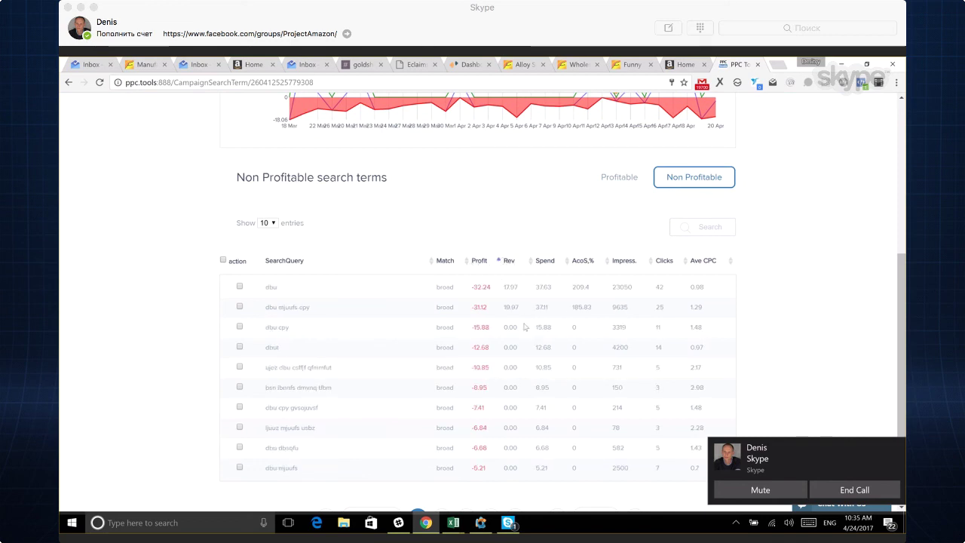
Highlight the non profitable search term "dbu" and look over the rest of the list and the performance chart.
double_click(268, 287)
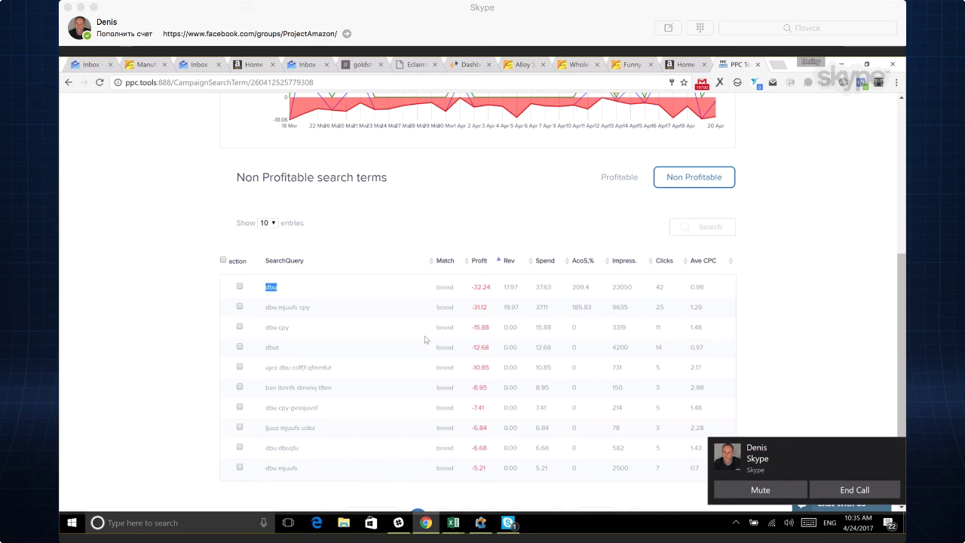
scroll(428, 336, "down", 3)
scroll(427, 333, "up", 1)
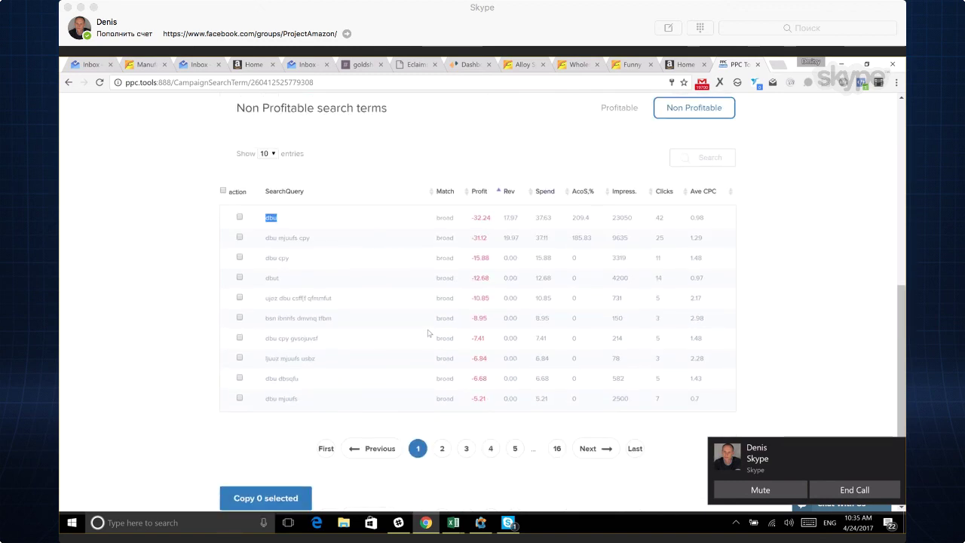
scroll(387, 322, "up", 1)
scroll(387, 322, "up", 1)
scroll(387, 323, "up", 5)
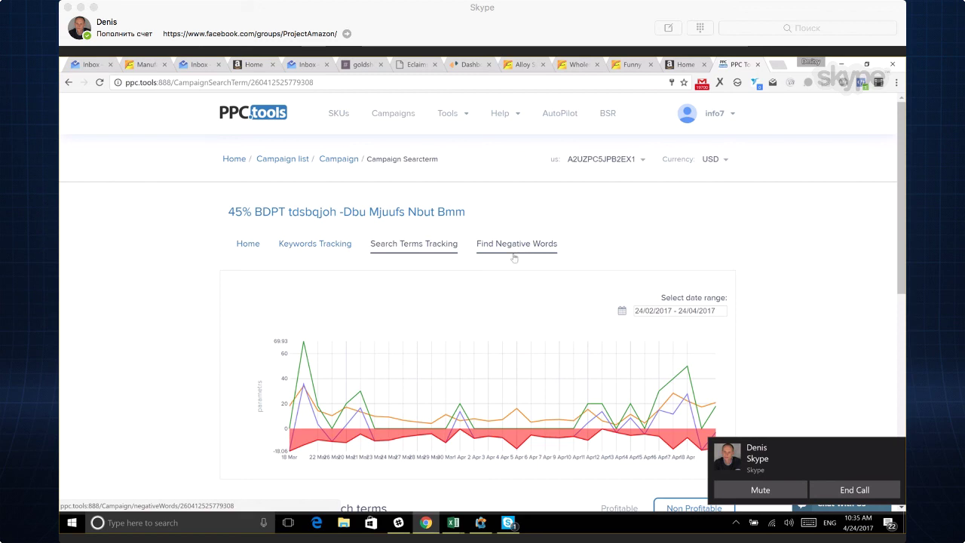
scroll(518, 256, "down", 3)
scroll(510, 263, "down", 2)
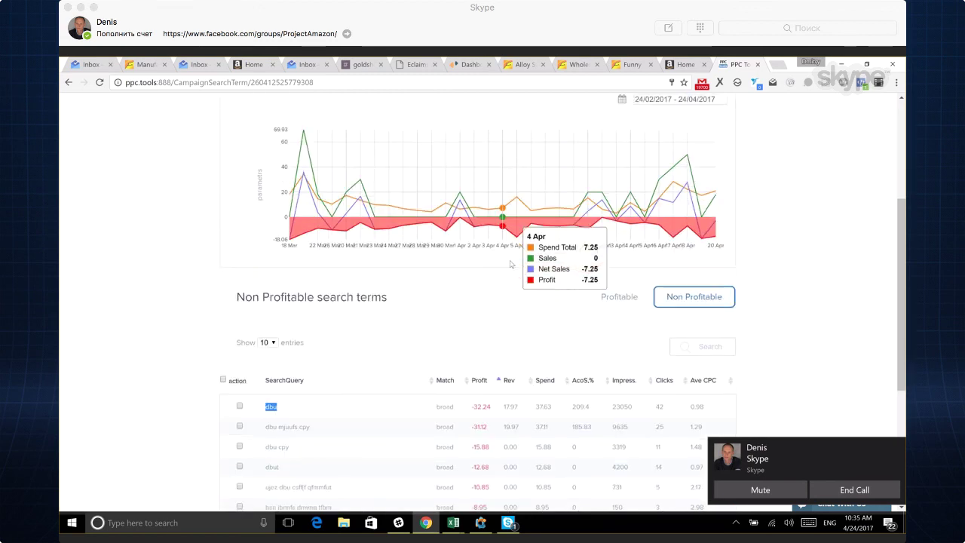
scroll(510, 266, "up", 1)
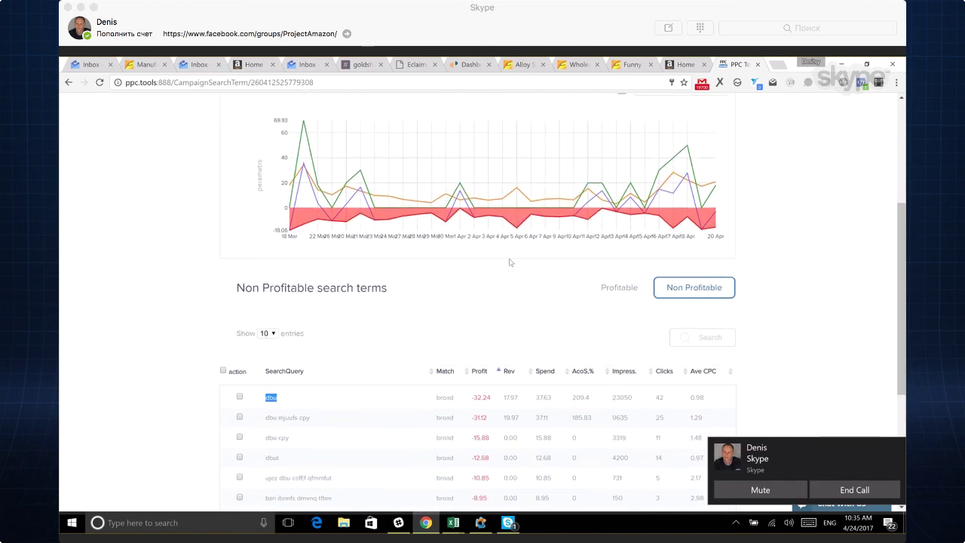
Select the third to sixth non profitable search terms, from "dbu cpy" and "dbut" through "bsn ibnnfs dmvnq tfbm".
scroll(513, 268, "down", 3)
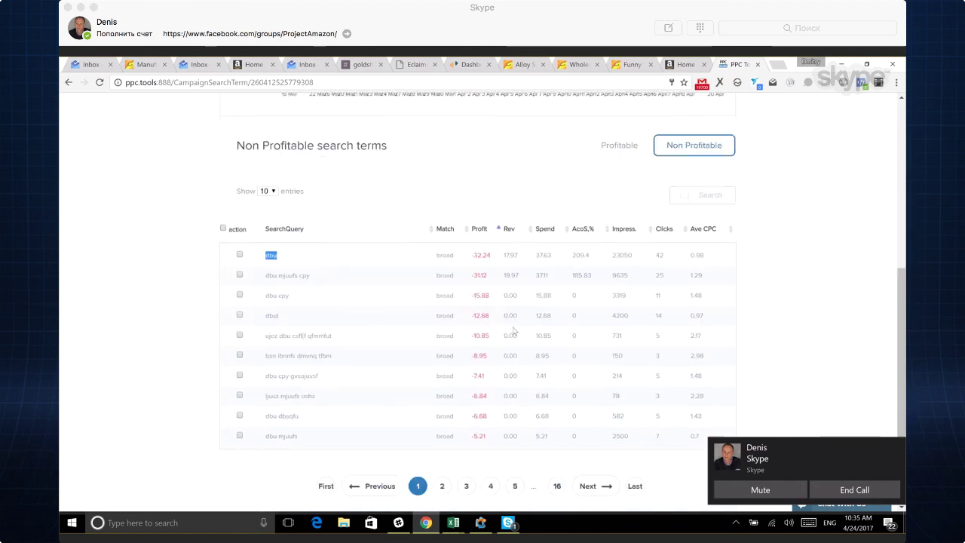
left_click(240, 217)
left_click(240, 236)
left_click(239, 257)
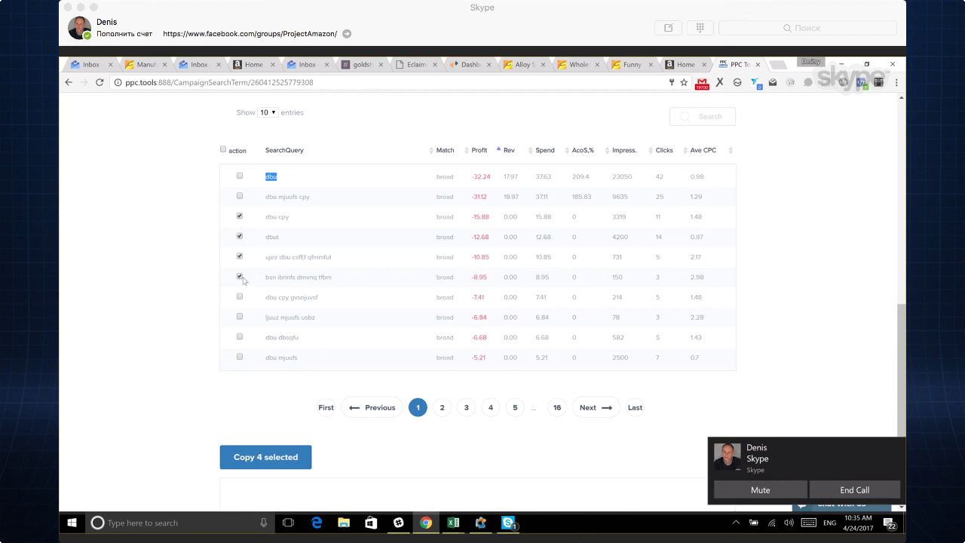
Open the campaign's Find Negative Words page.
scroll(442, 302, "up", 2)
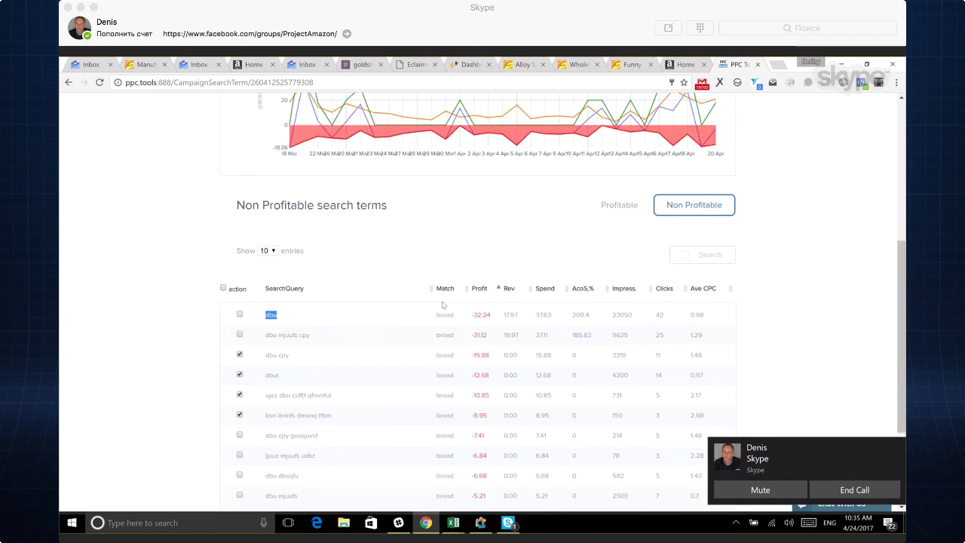
scroll(443, 302, "up", 4)
left_click(512, 245)
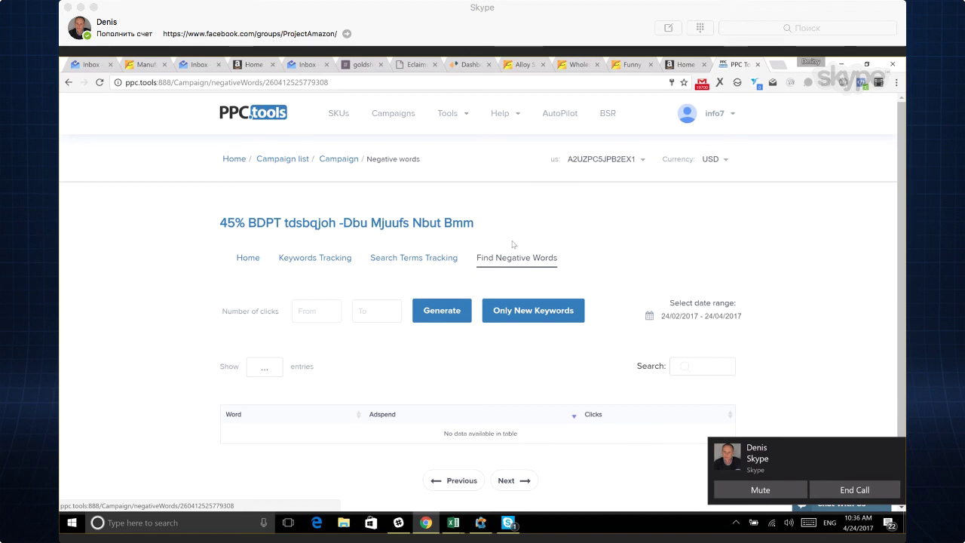
Try 10 and 50 as the minimum number of clicks for the negative words.
left_click(314, 311)
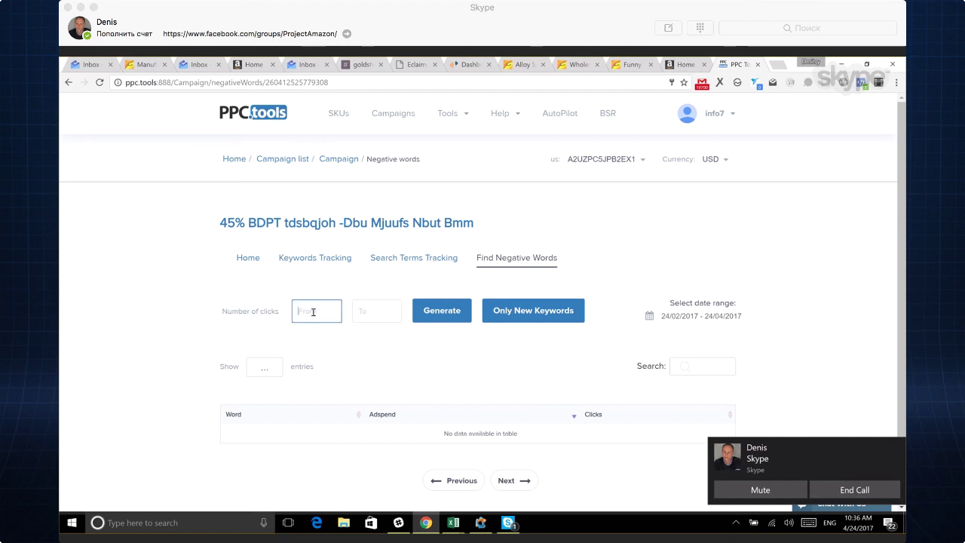
type("10")
key("BackSpace")
key("BackSpace")
type("50")
key("BackSpace")
key("BackSpace")
type("10")
left_click_drag(312, 310, 295, 310)
left_click(327, 312)
left_click(381, 315)
Set the minimum number of clicks to 1, leave the maximum empty and generate the negative words.
double_click(317, 313)
type("1")
left_click(379, 370)
left_click(369, 309)
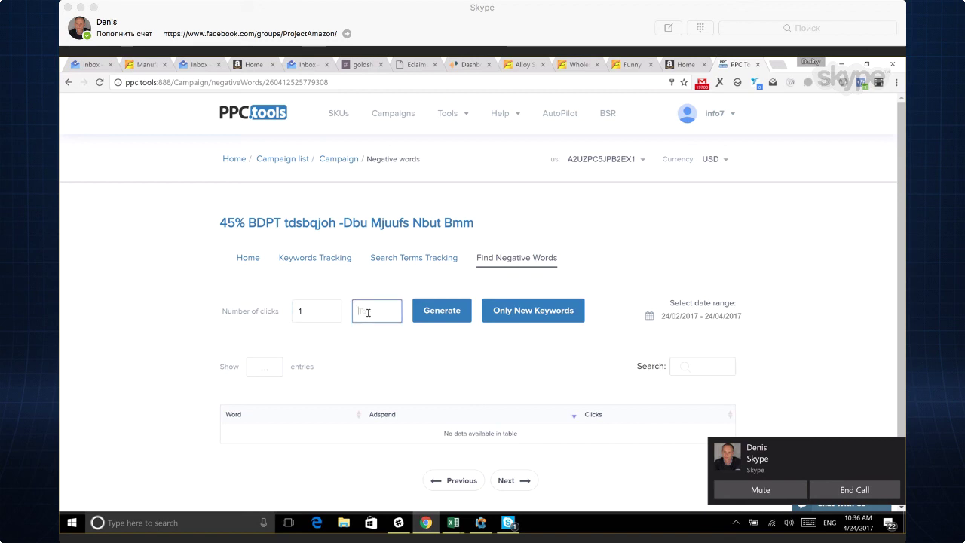
left_click(373, 355)
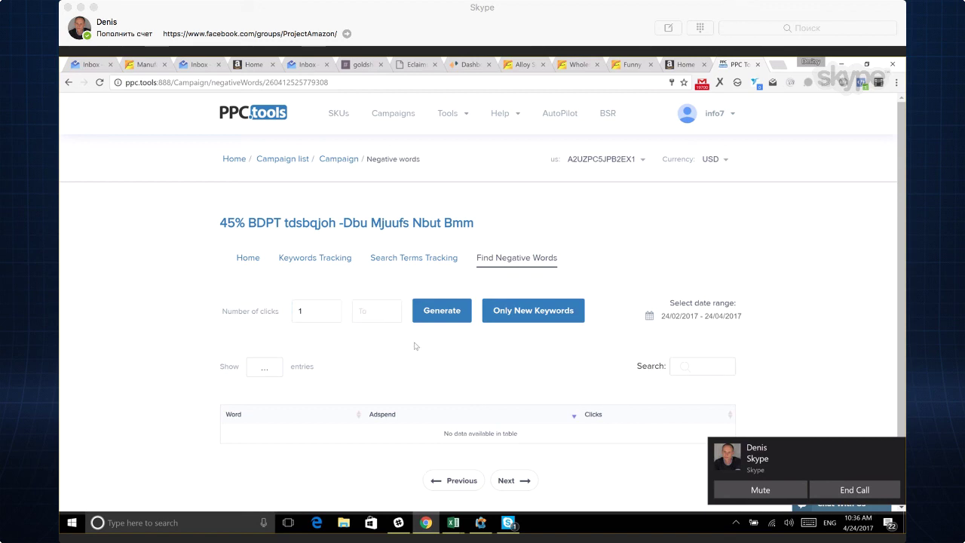
left_click(428, 320)
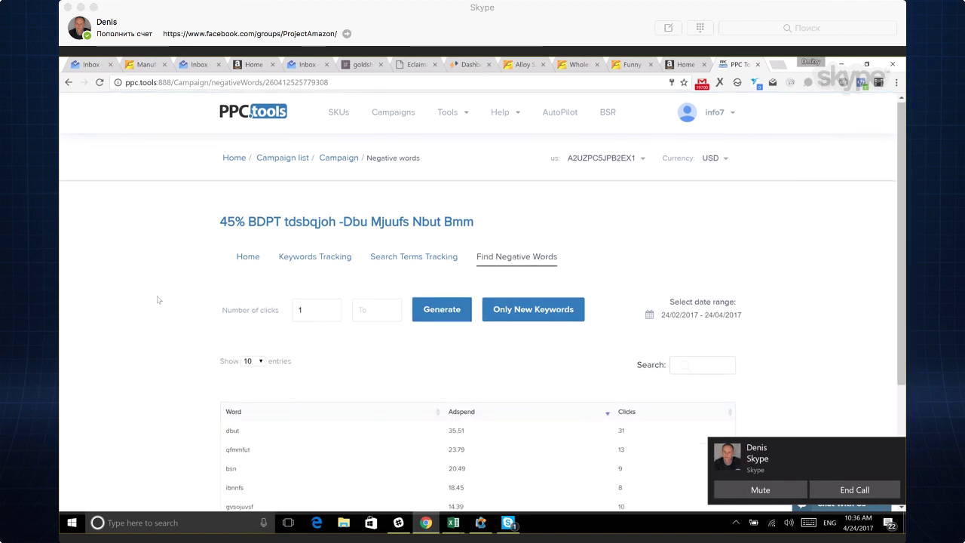
Review the generated words, then raise the minimum number of clicks to 10 and regenerate the negative words.
scroll(158, 301, "down", 2)
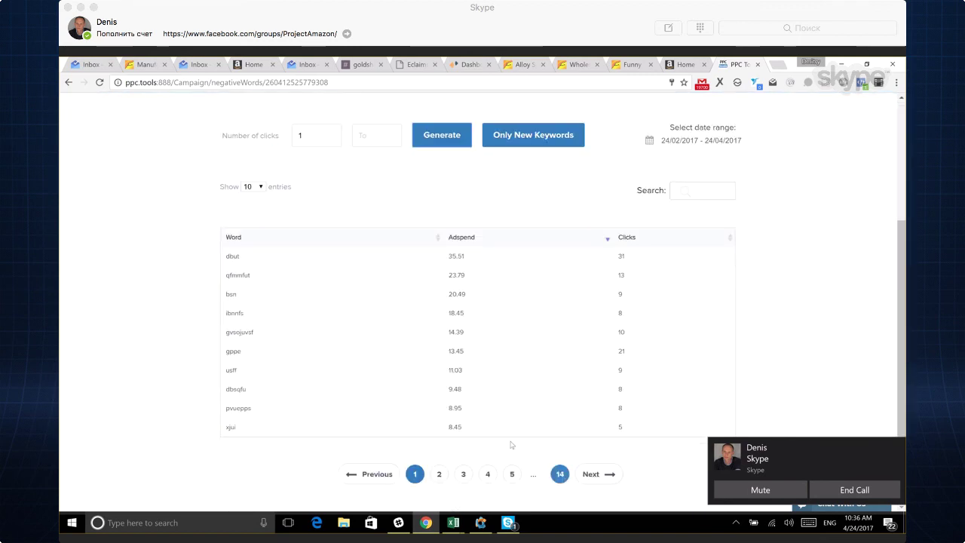
scroll(363, 349, "up", 1)
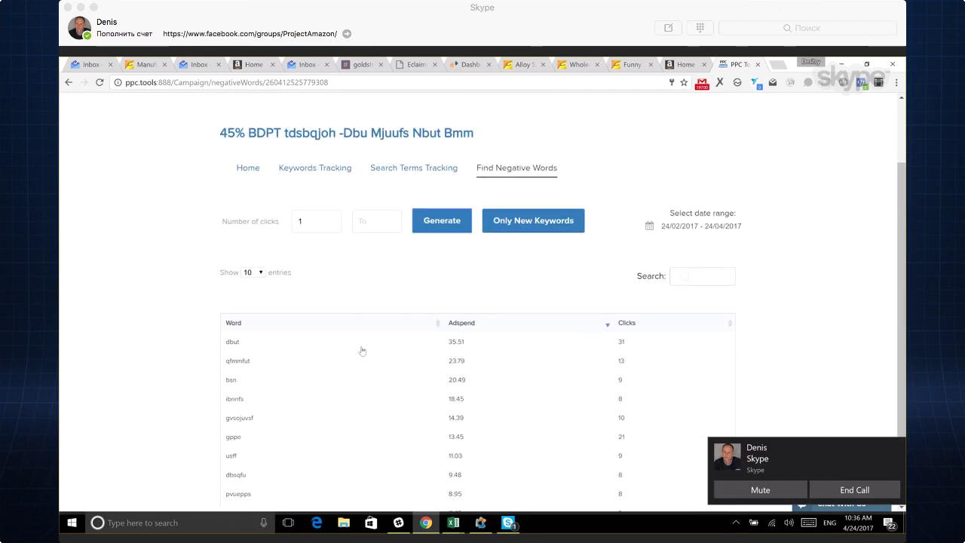
left_click_drag(326, 192, 294, 189)
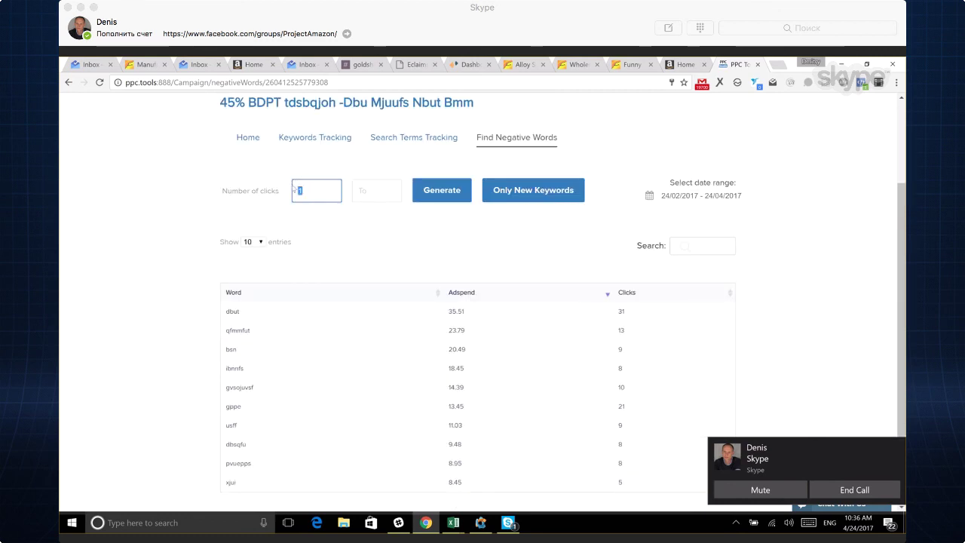
type("10")
left_click(446, 198)
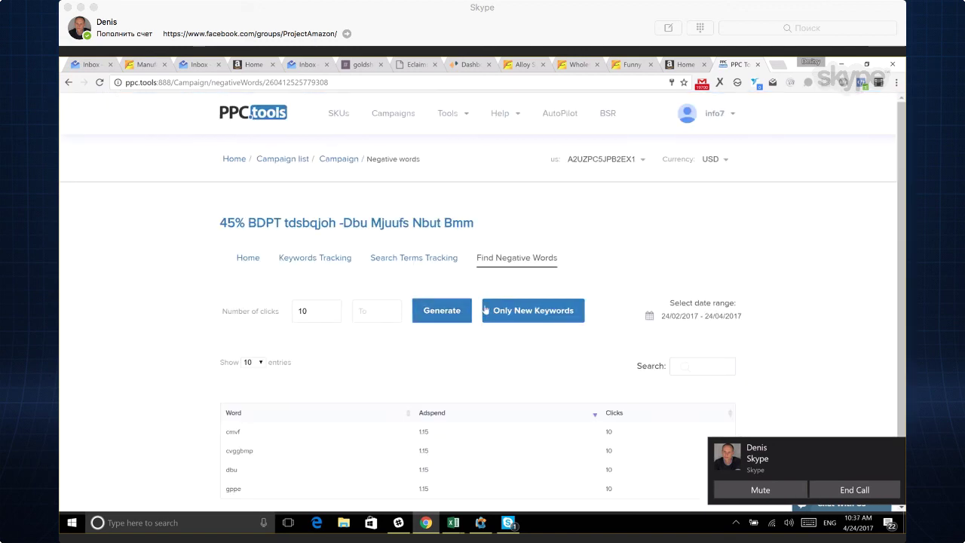
scroll(486, 323, "down", 1)
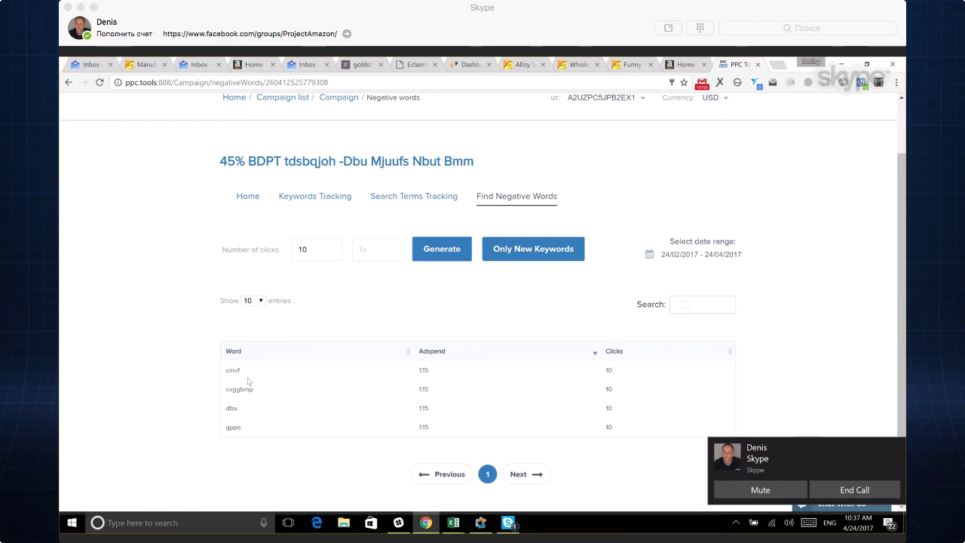
Highlight the generated negative words in the table to review them.
left_click_drag(248, 437, 227, 369)
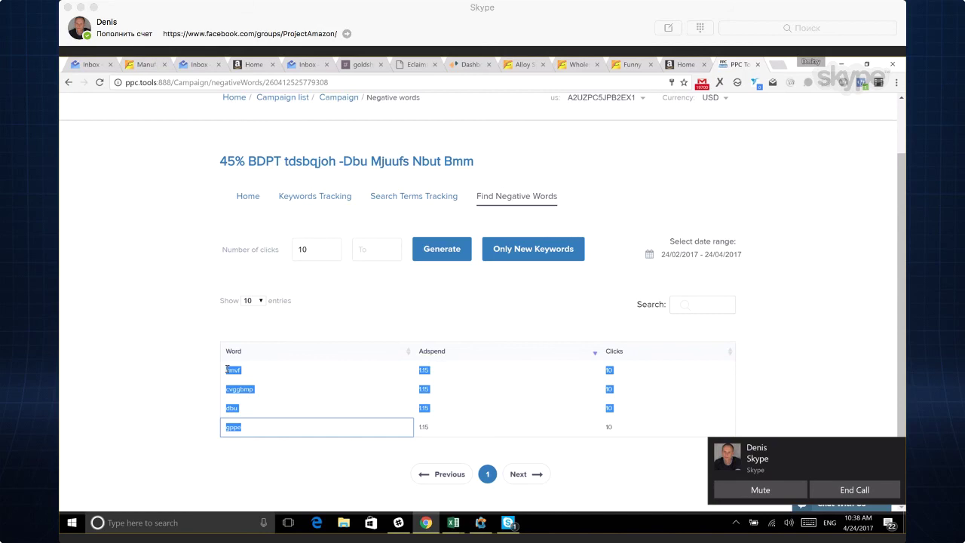
left_click(459, 404)
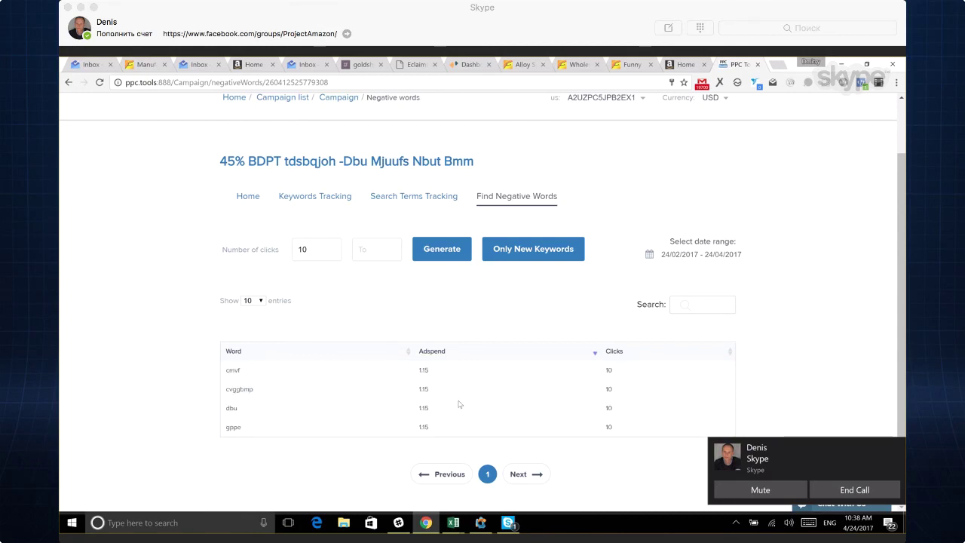
Open the Keywords tools page.
scroll(458, 404, "up", 1)
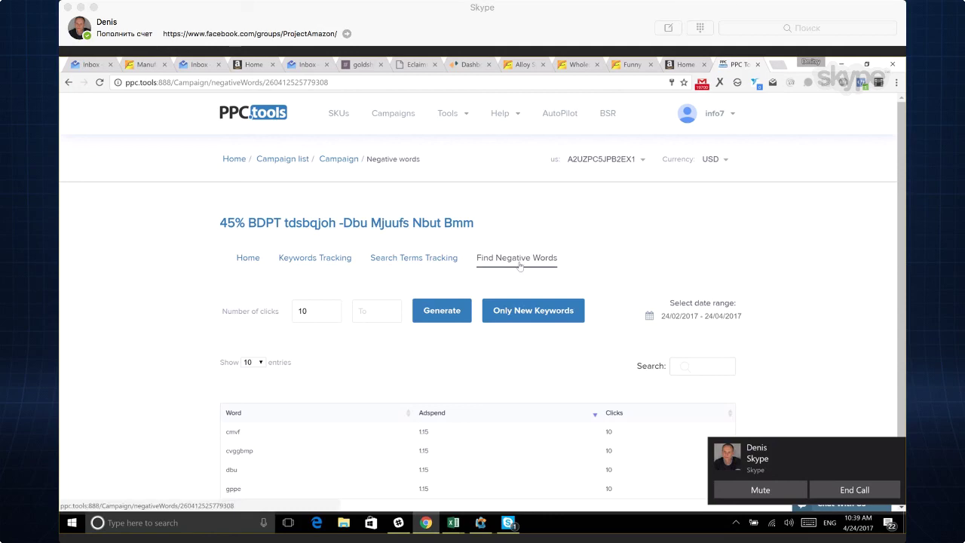
mouse_move(453, 115)
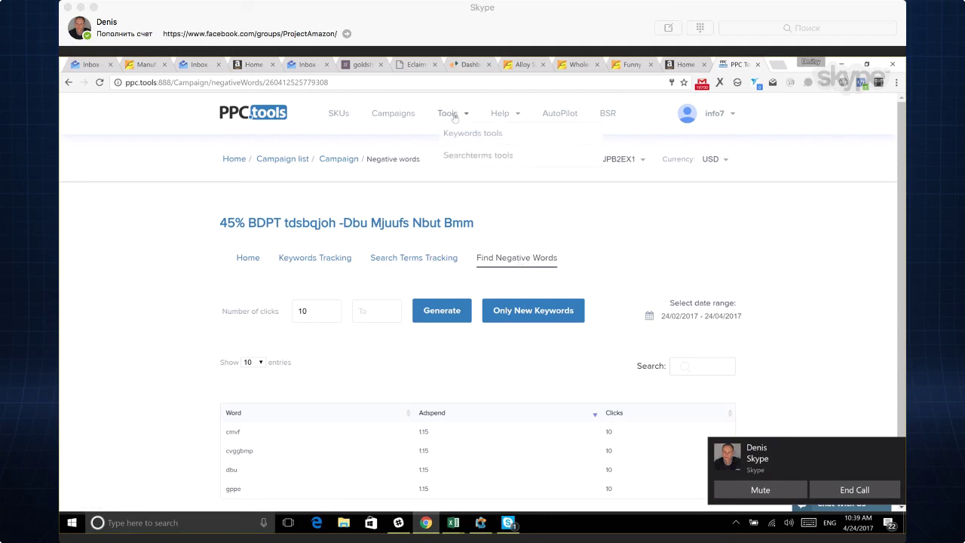
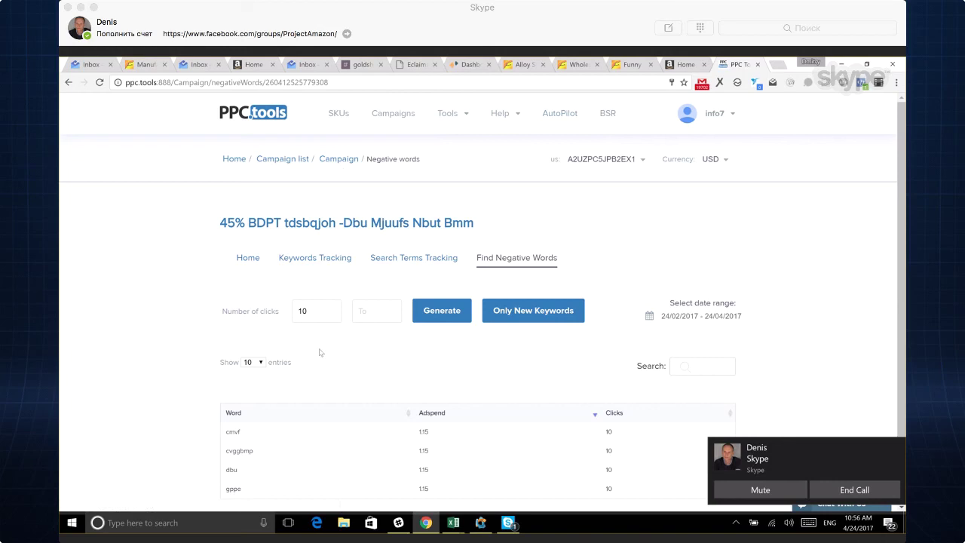
left_click(449, 115)
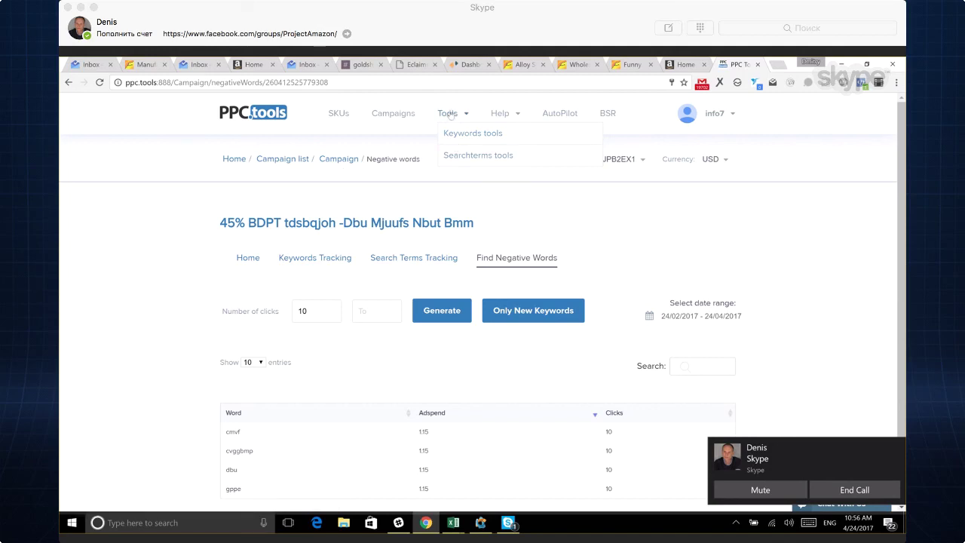
left_click(450, 115)
left_click(450, 115)
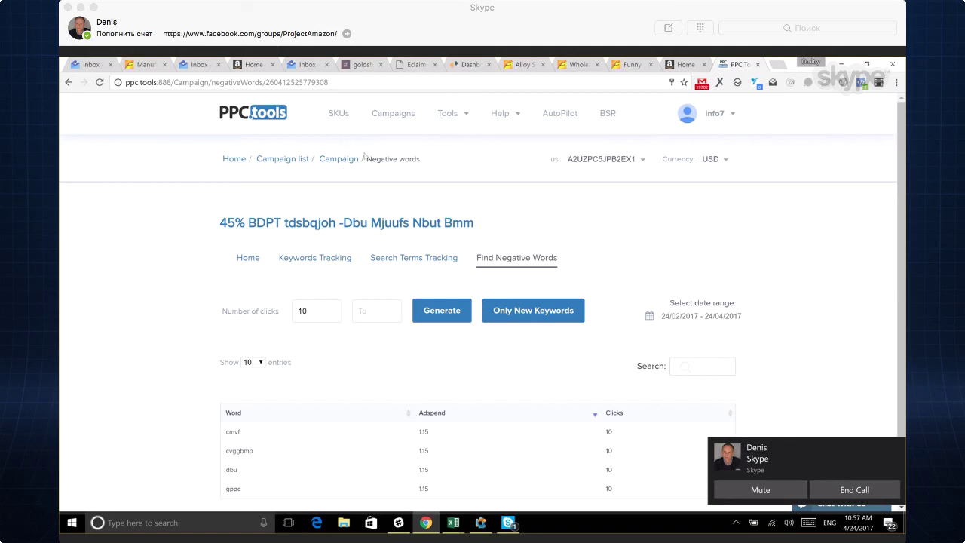
mouse_move(449, 114)
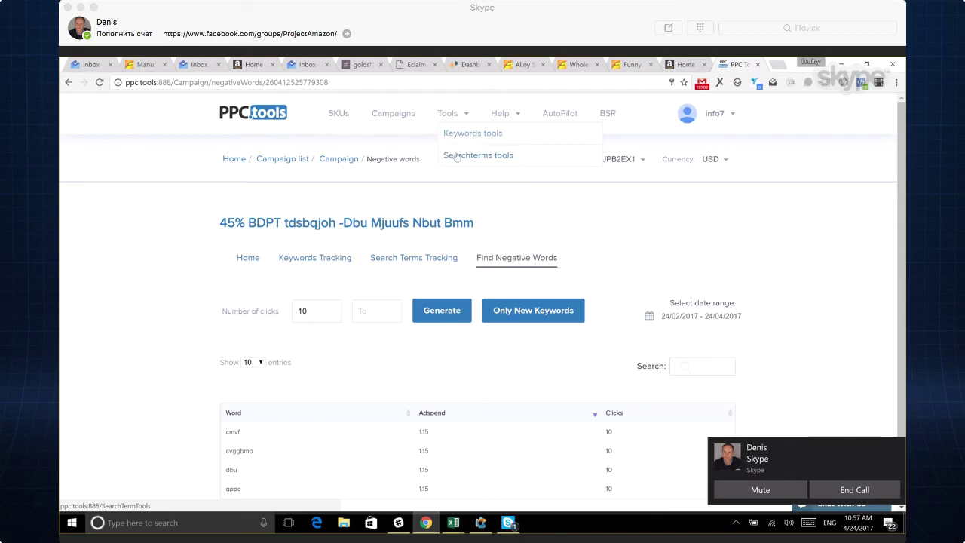
left_click(462, 137)
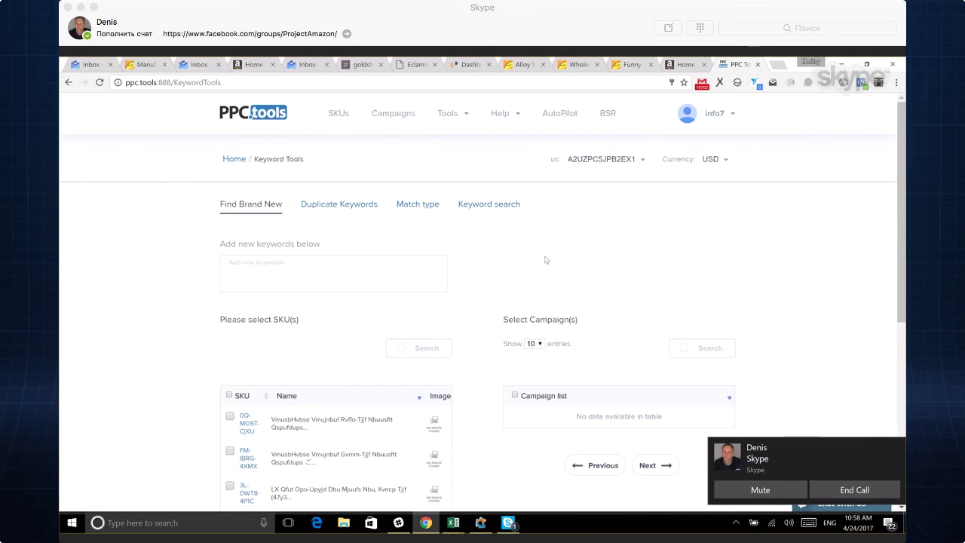
Enter lkdjlkdkjg, alsflafshh, alfjhaljfh and akfjhkafj as new keywords on separate lines.
left_click(245, 264)
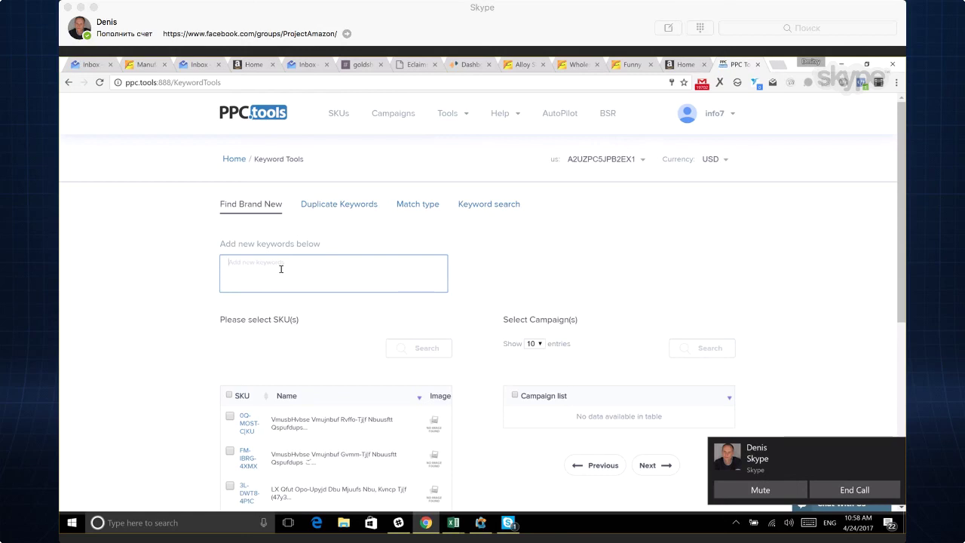
type("lkdjlkdkjg")
key("Return")
type("alsfafshh")
key("Return")
type("nlfjhaljfh")
key("Return")
type("akfjhkafj")
key("Return")
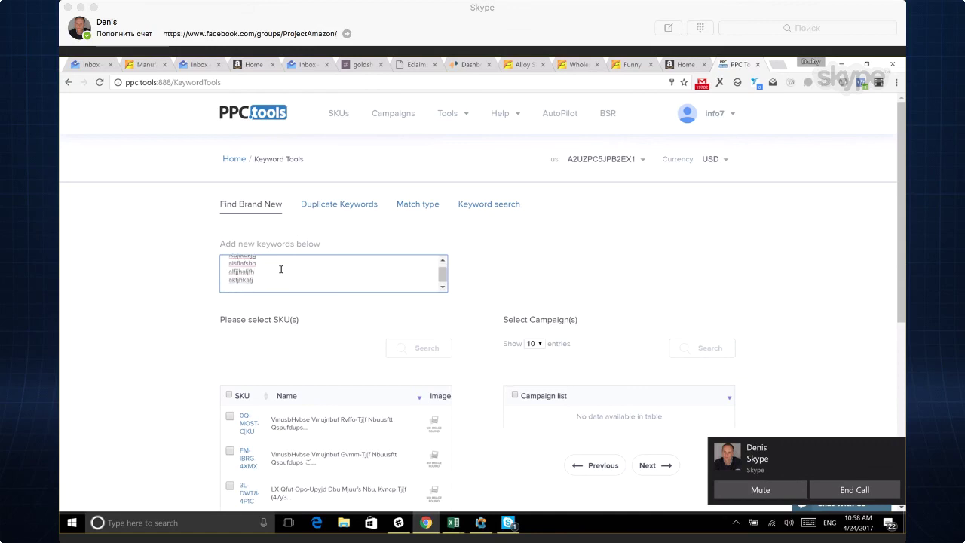
Select the first, third and fourth SKUs in the list and all of their listed campaigns.
scroll(265, 262, "up", 1)
scroll(265, 262, "down", 1)
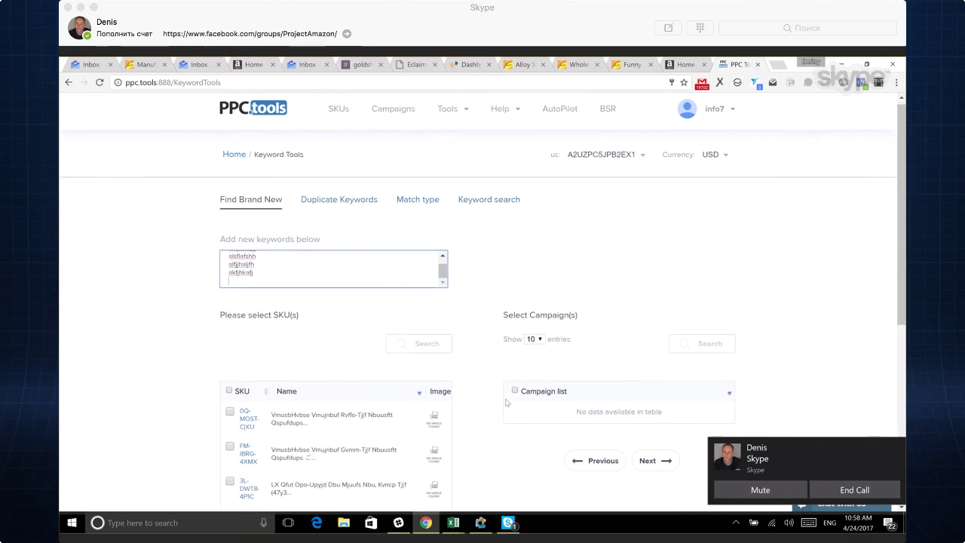
scroll(506, 403, "down", 2)
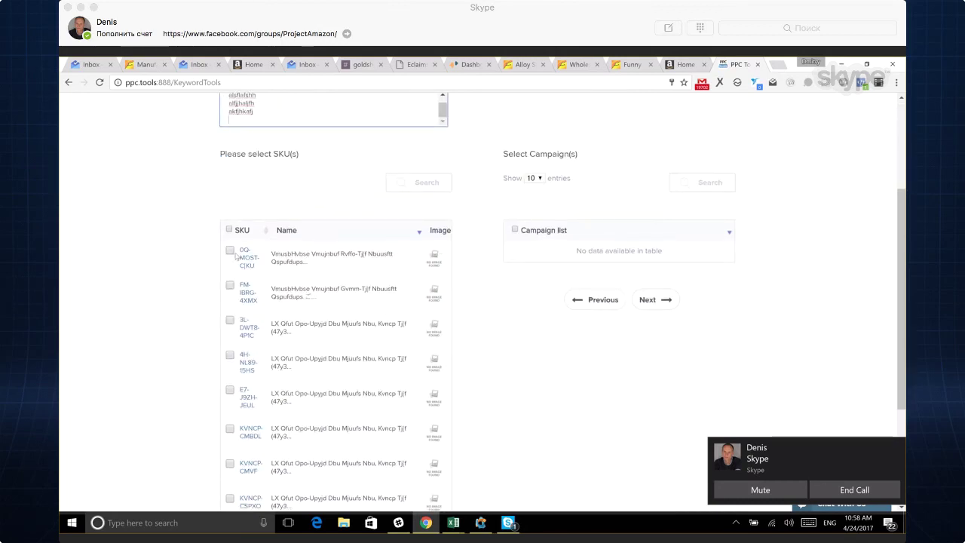
left_click(230, 251)
left_click(231, 320)
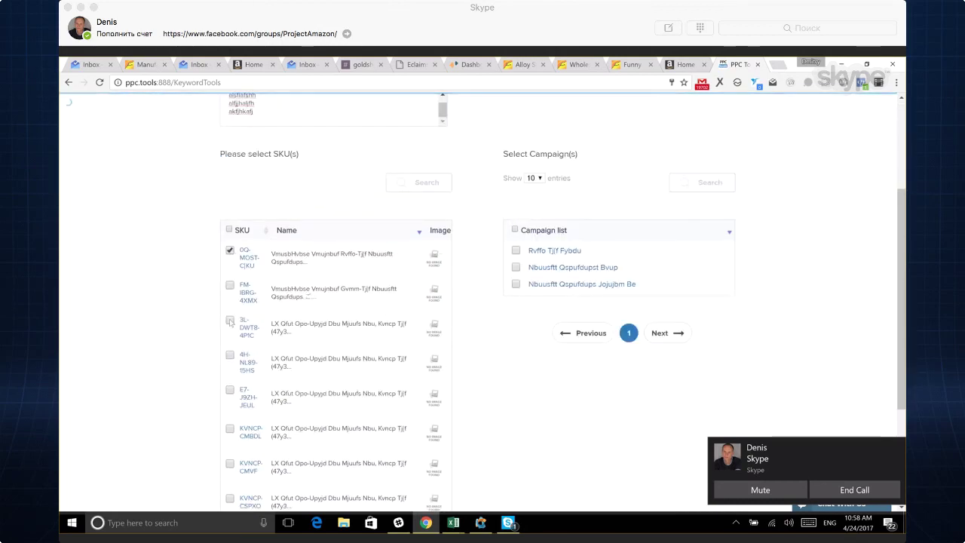
left_click(230, 354)
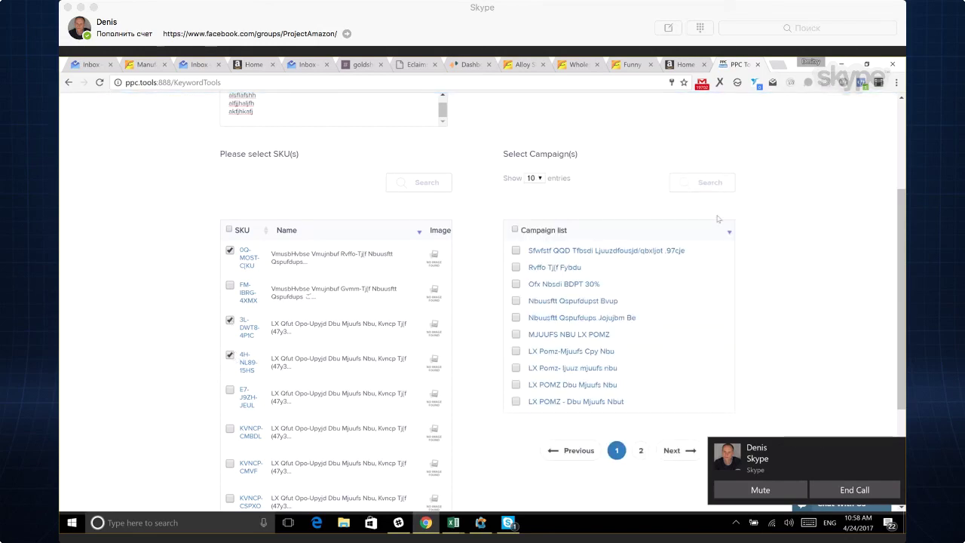
left_click(515, 230)
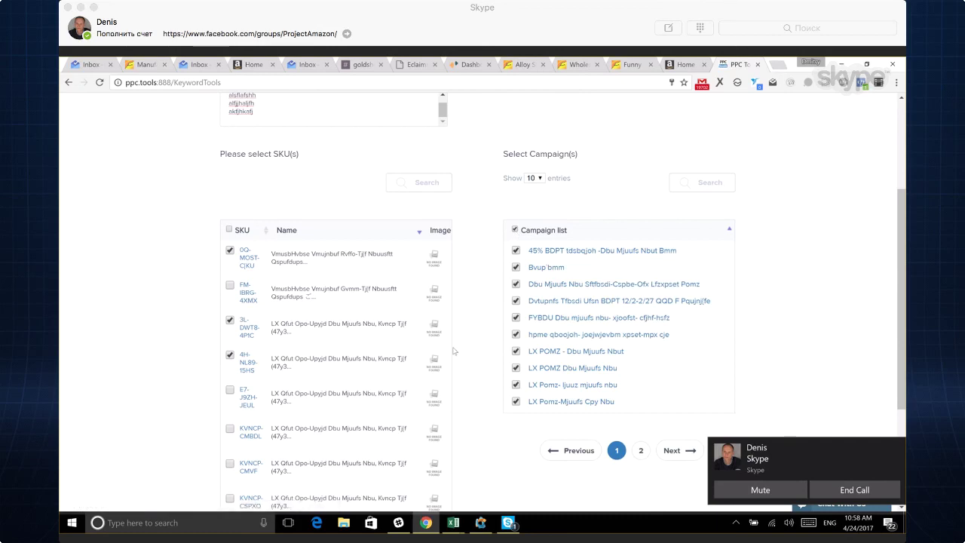
Find which of the entered keywords are new for the selected SKUs and campaigns.
scroll(172, 301, "down", 3)
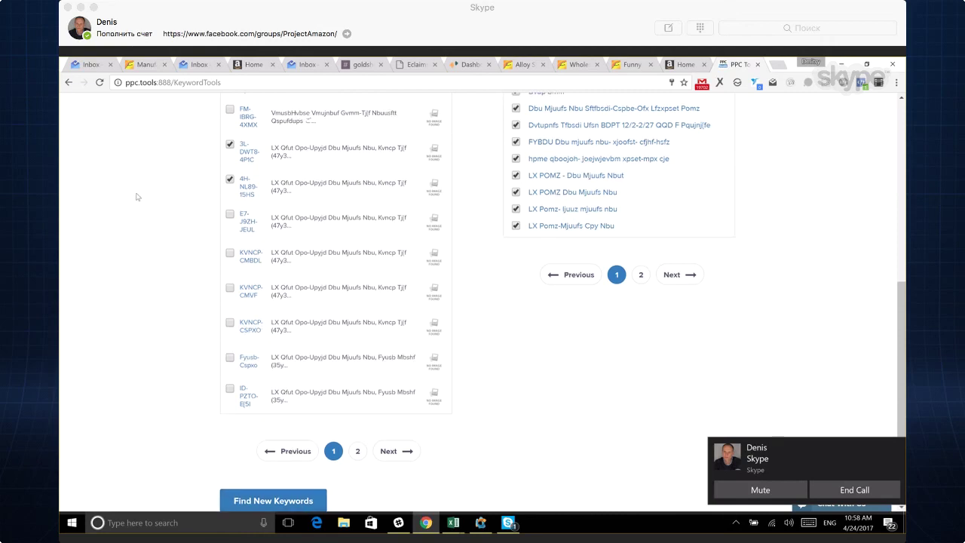
scroll(137, 197, "up", 6)
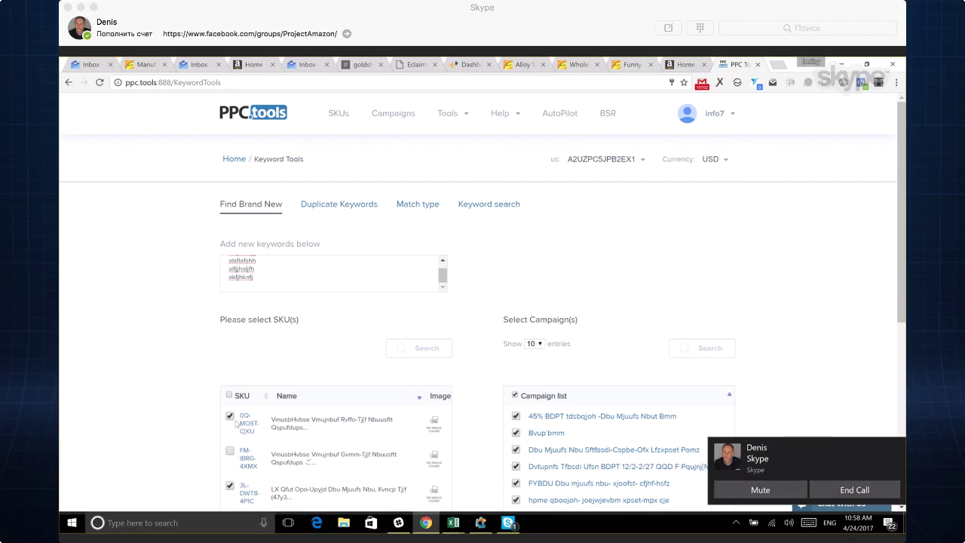
scroll(467, 373, "down", 1)
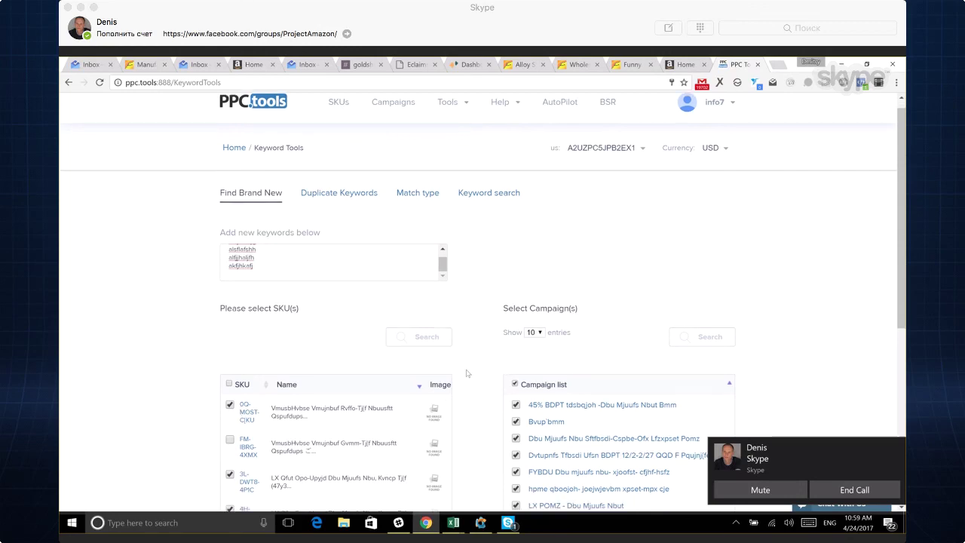
scroll(466, 374, "down", 5)
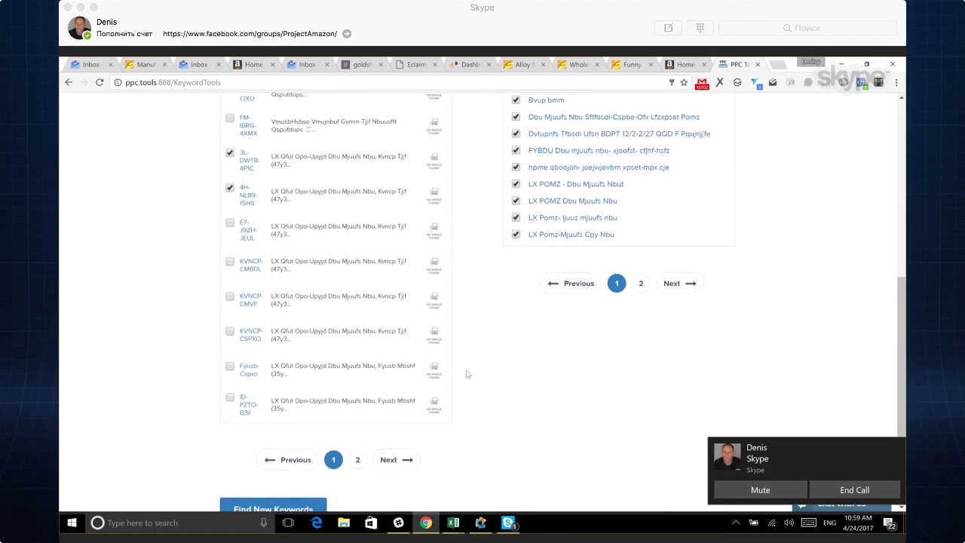
scroll(466, 373, "up", 4)
scroll(467, 373, "down", 3)
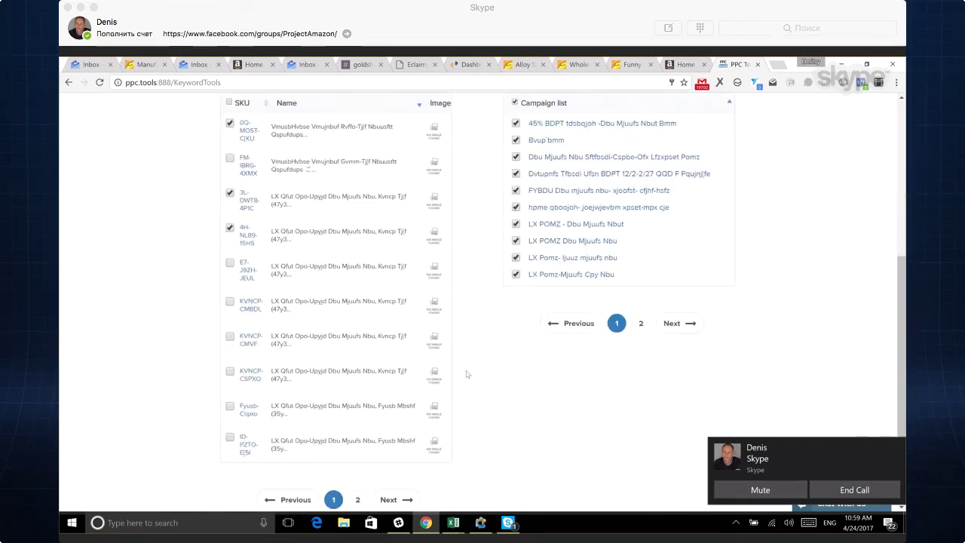
scroll(467, 374, "down", 1)
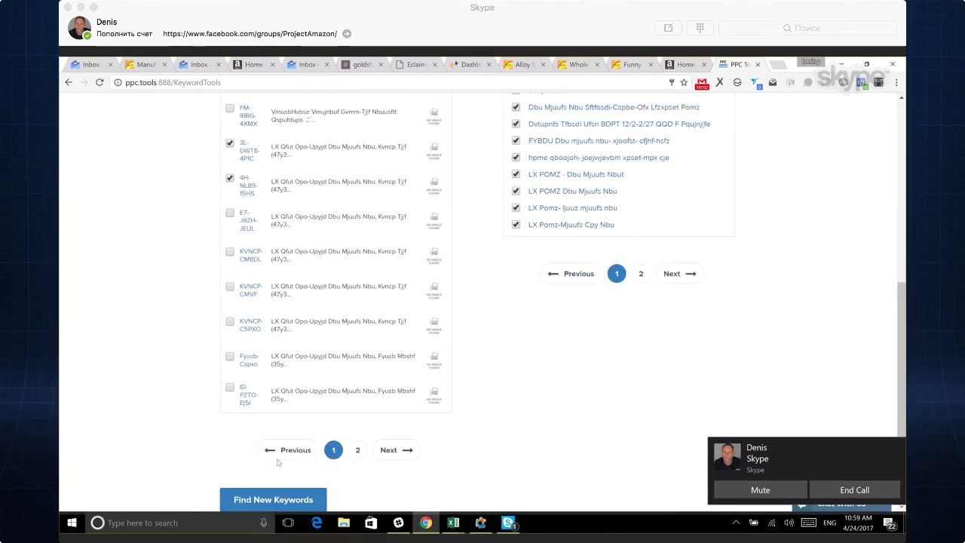
scroll(270, 367, "up", 5)
scroll(466, 483, "down", 1)
scroll(466, 483, "down", 4)
scroll(307, 501, "down", 2)
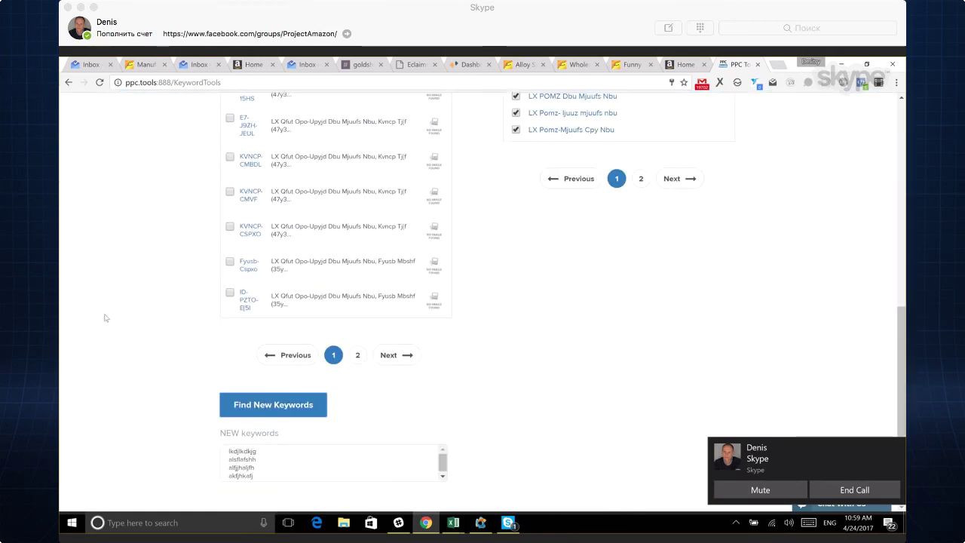
Examine the new keywords list against the selected SKUs and campaigns.
left_click(256, 469)
double_click(256, 469)
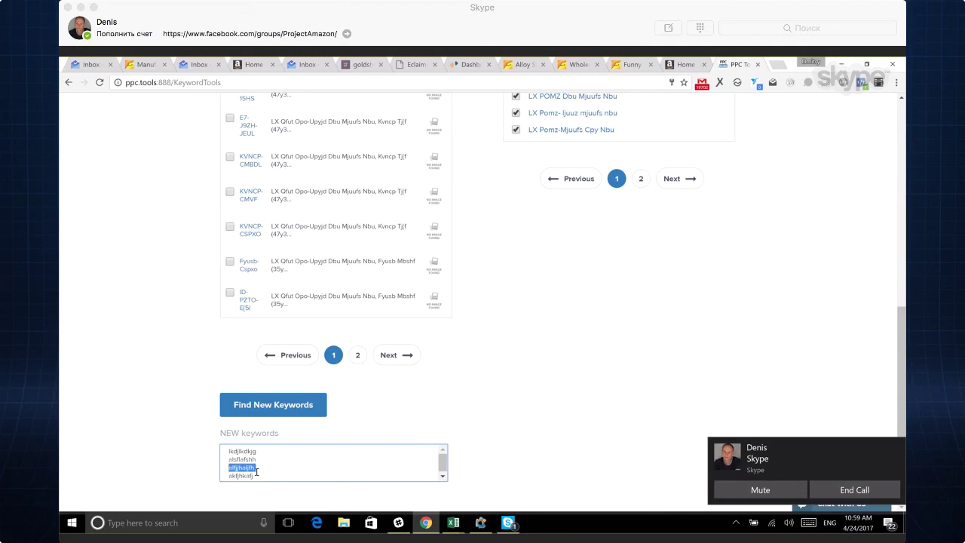
scroll(195, 315, "up", 5)
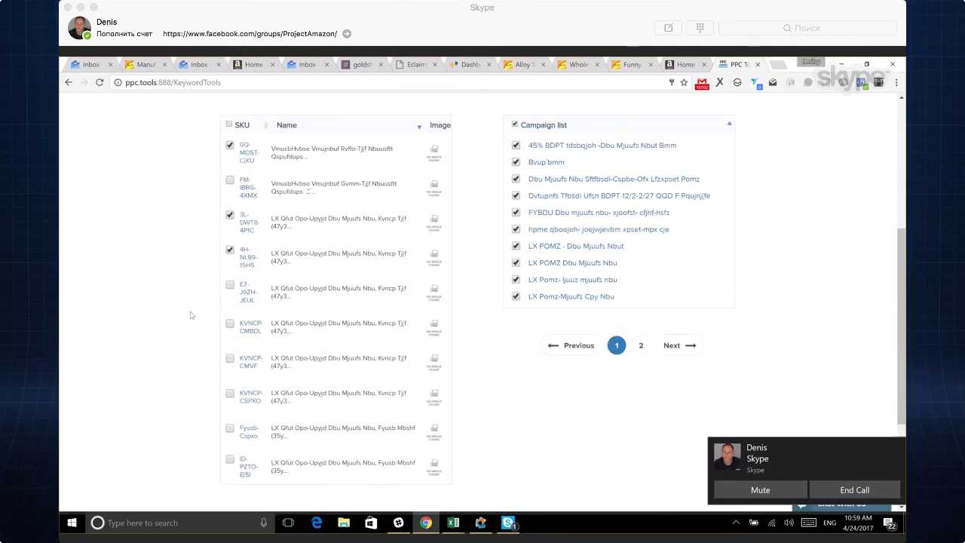
scroll(198, 313, "down", 5)
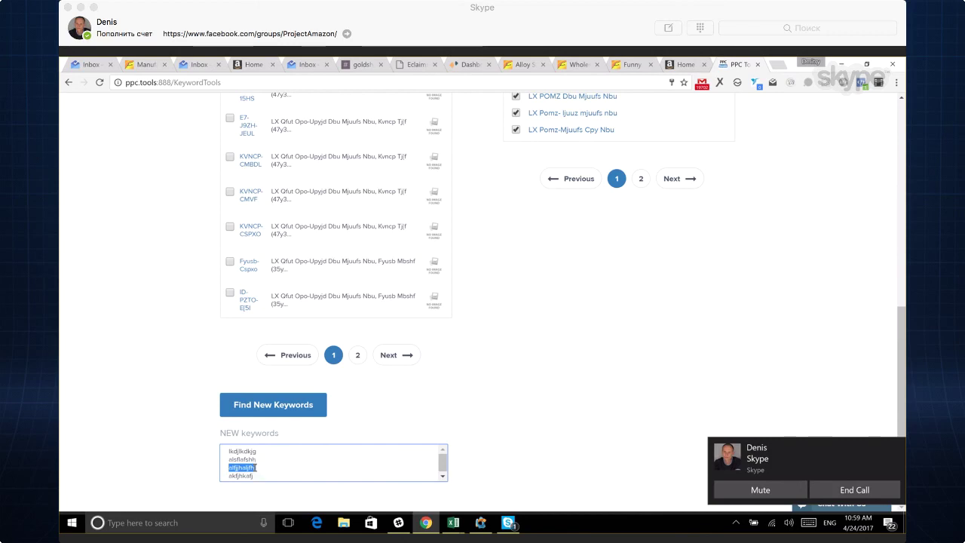
scroll(451, 392, "up", 6)
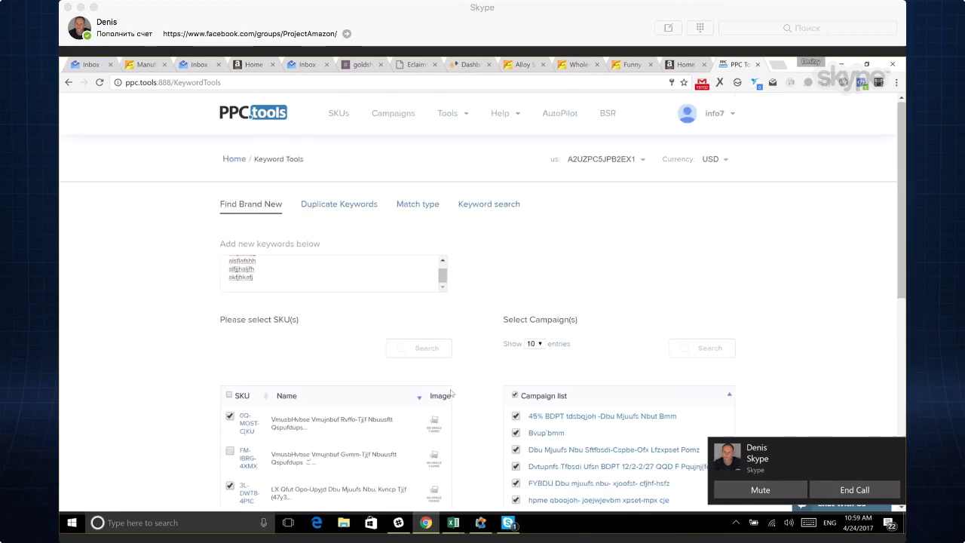
Open the Duplicate Keywords tool and select all listed SKUs and campaigns.
left_click(325, 207)
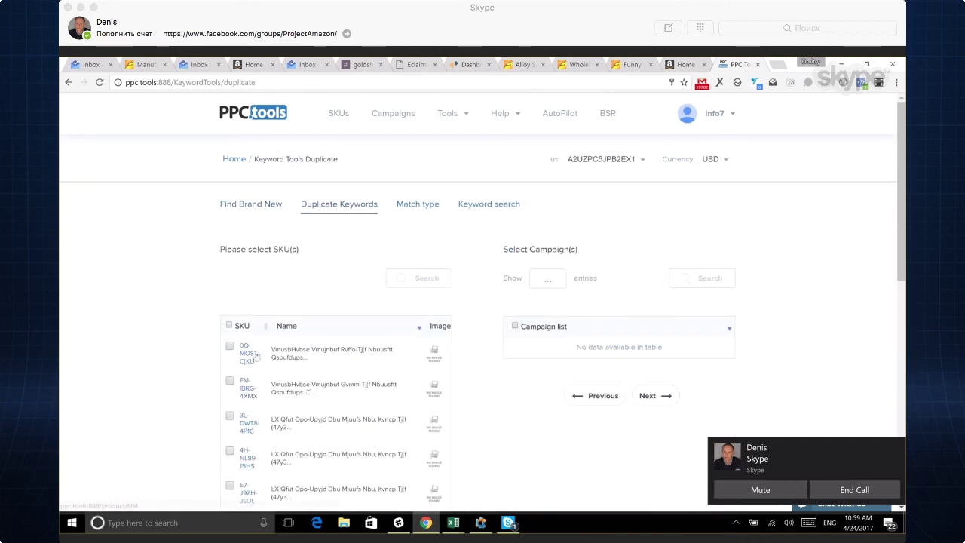
left_click(230, 326)
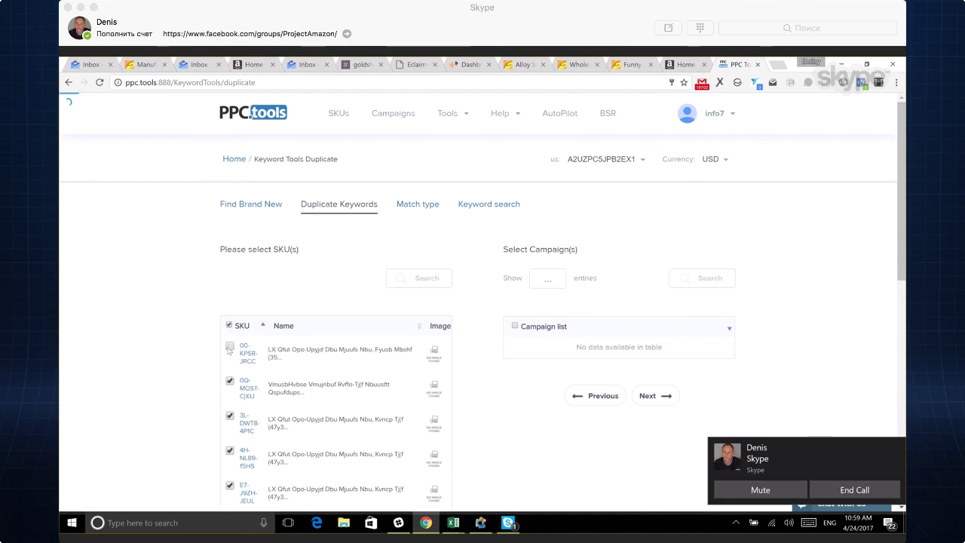
left_click(515, 326)
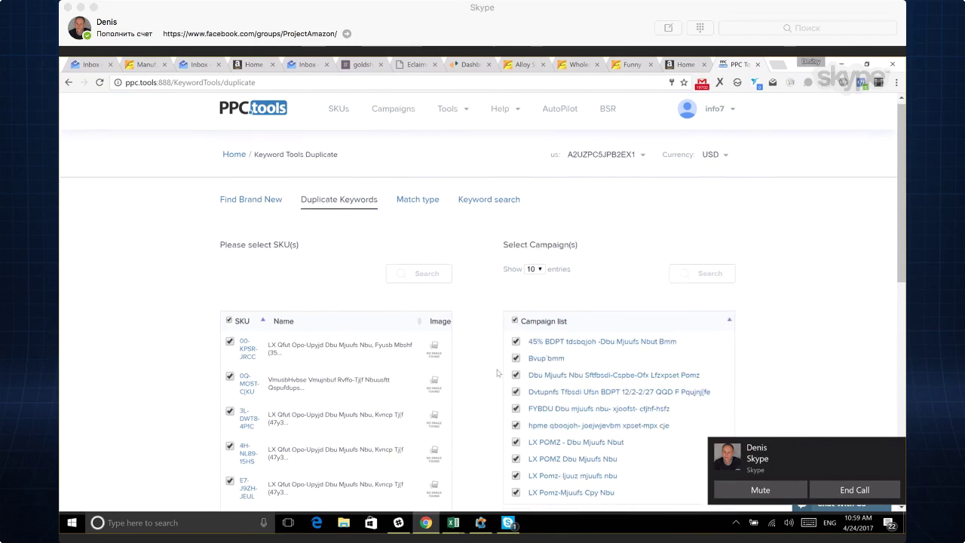
Look over the duplicate keywords results table and its copy option, then open the Match type tool.
scroll(497, 371, "down", 7)
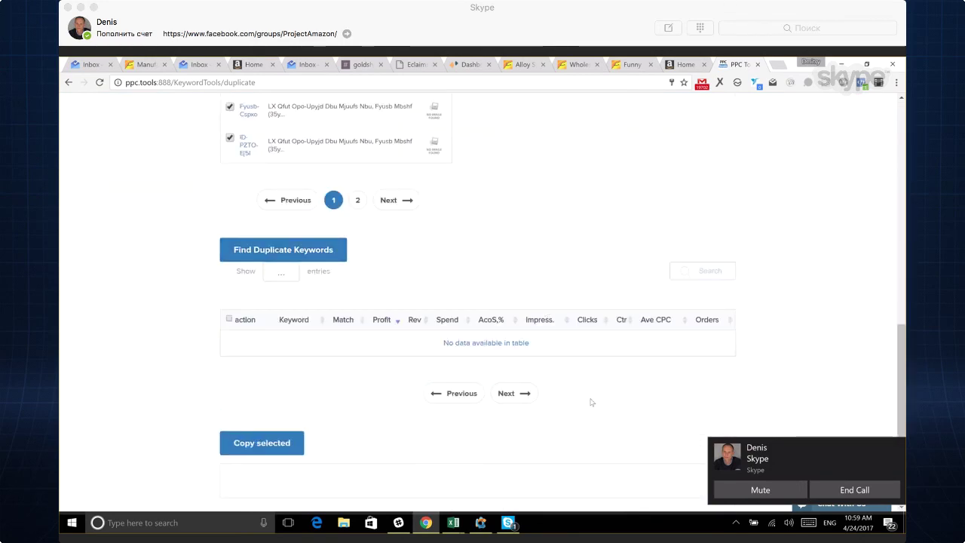
scroll(592, 405, "up", 2)
scroll(592, 406, "down", 2)
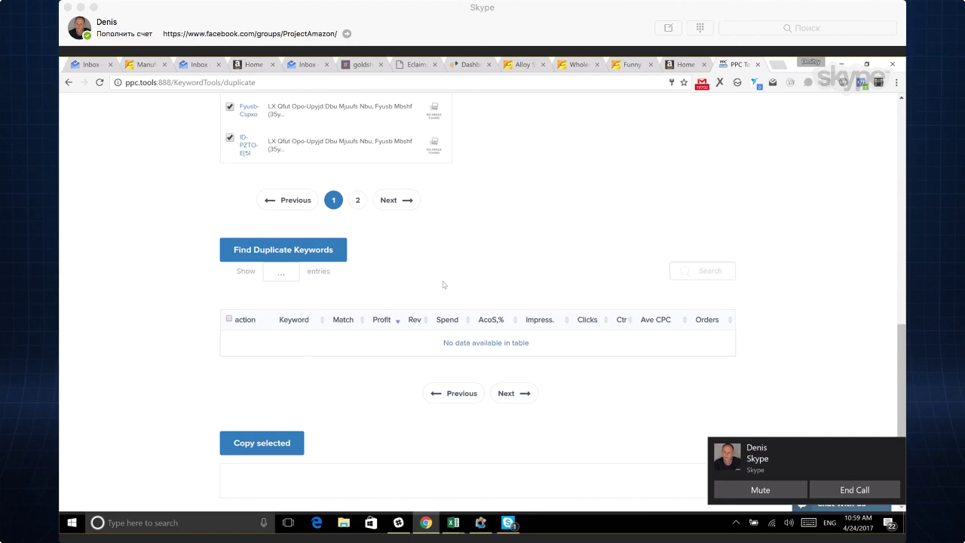
scroll(474, 304, "up", 1)
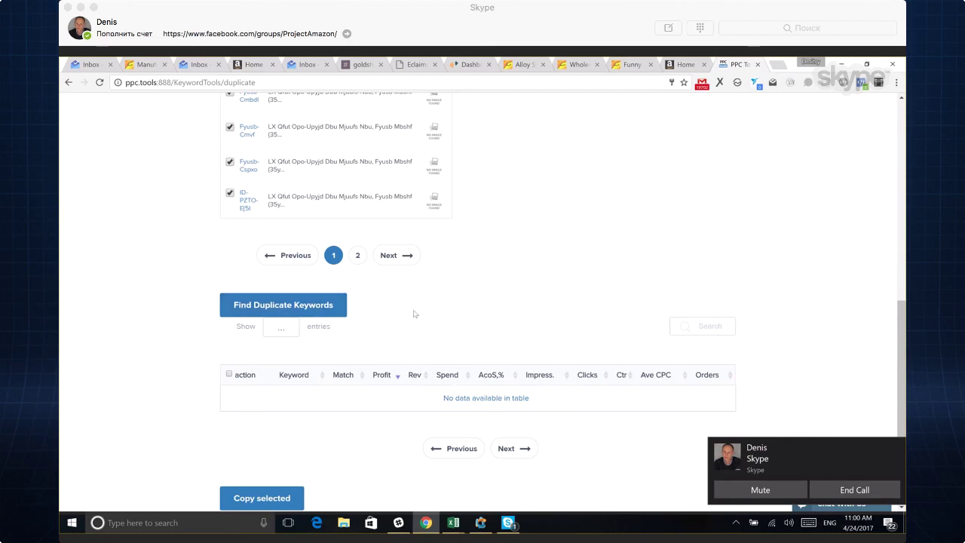
scroll(414, 313, "up", 6)
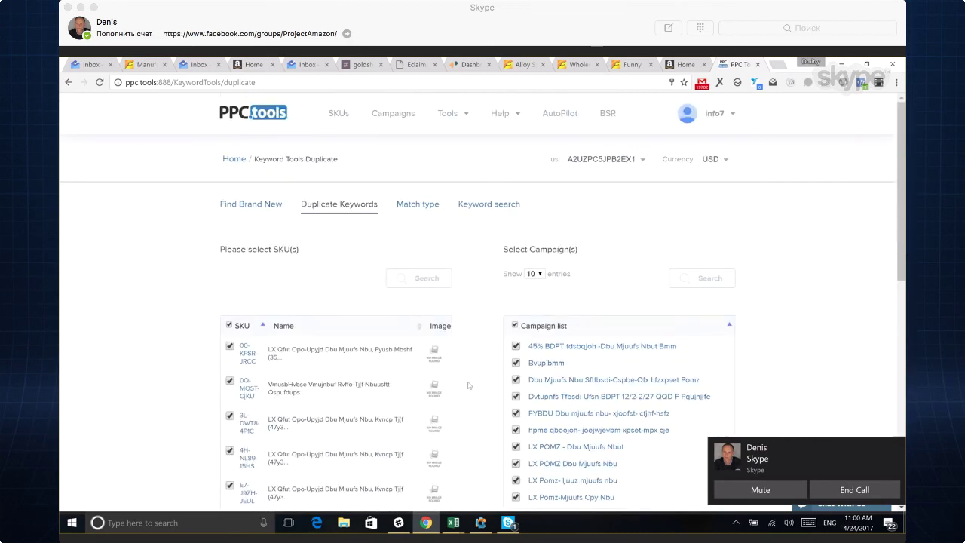
left_click(420, 209)
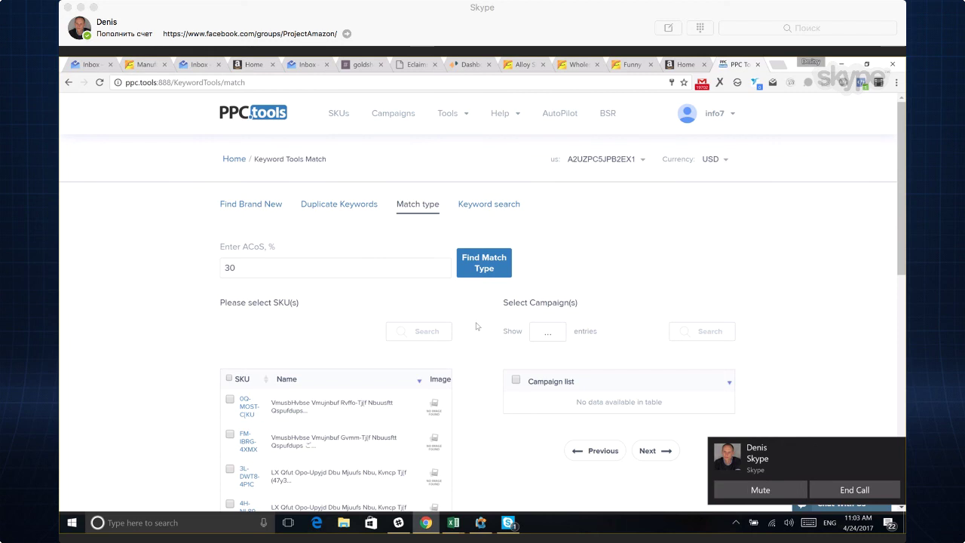
Select all listed SKUs and all campaigns for the match type check, keeping the ACoS at 30%.
scroll(469, 331, "down", 7)
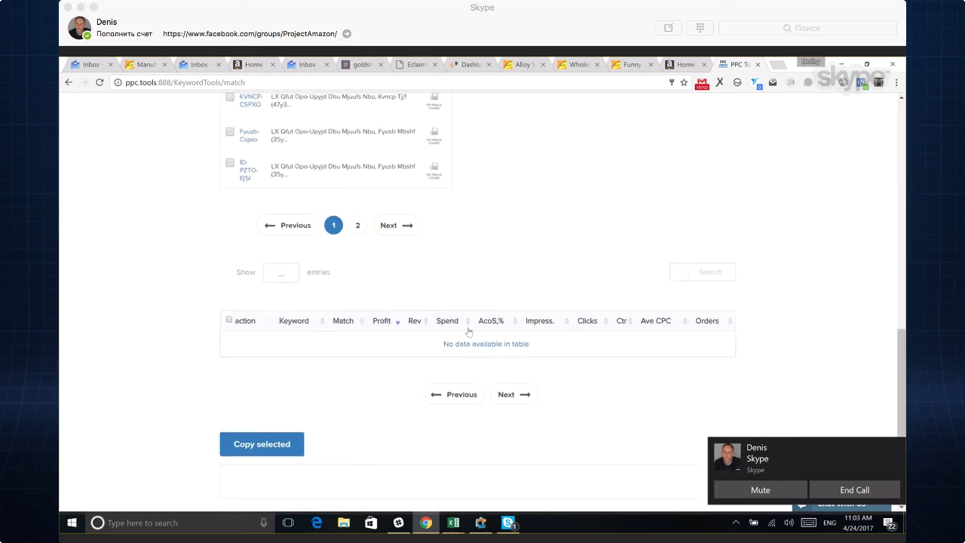
scroll(462, 317, "up", 7)
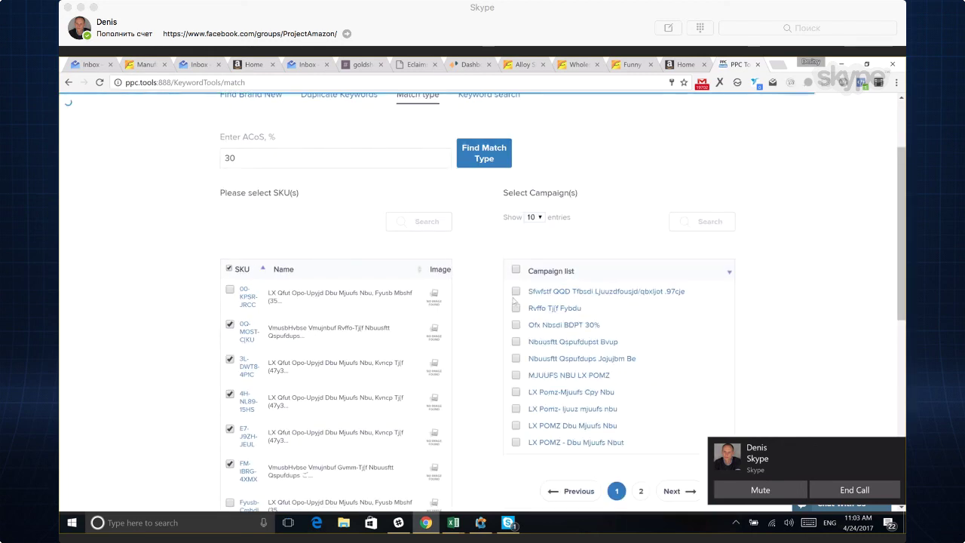
left_click(249, 160)
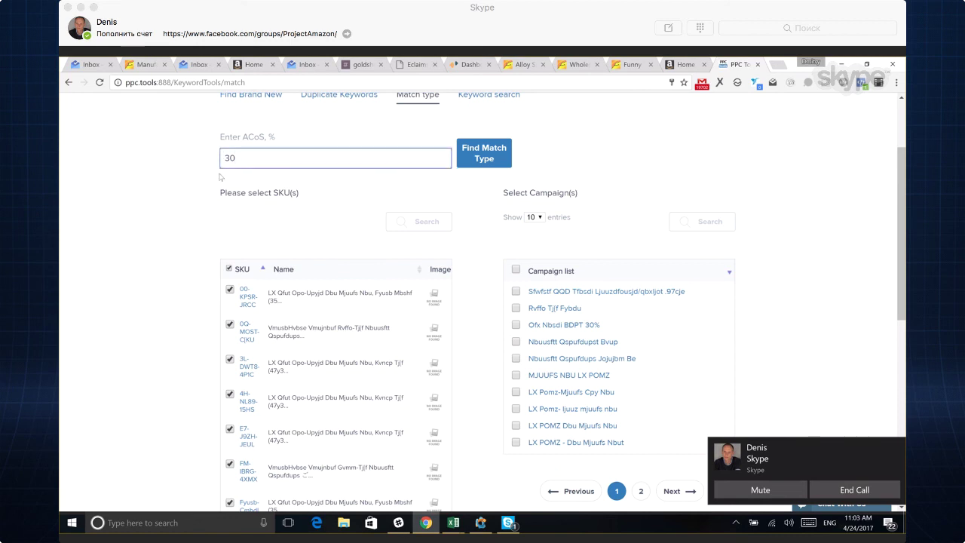
left_click(514, 270)
Look over the Match type tool's results table, its copy option and the selected SKUs and campaigns.
scroll(483, 284, "down", 6)
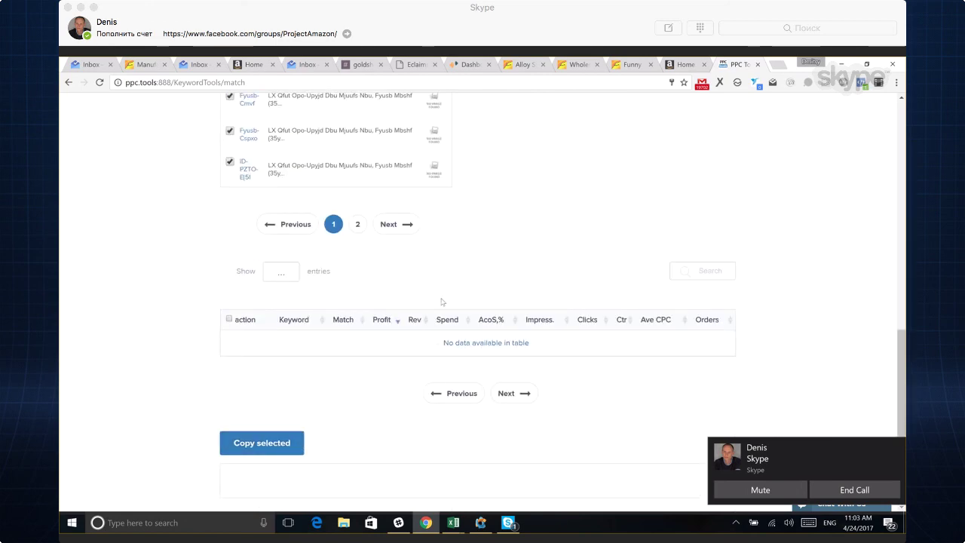
scroll(442, 301, "up", 7)
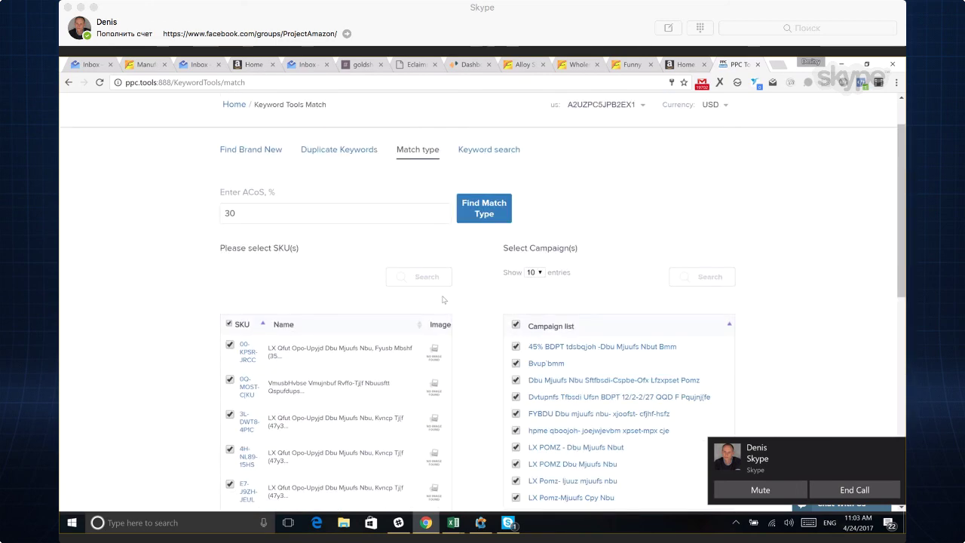
scroll(496, 298, "down", 6)
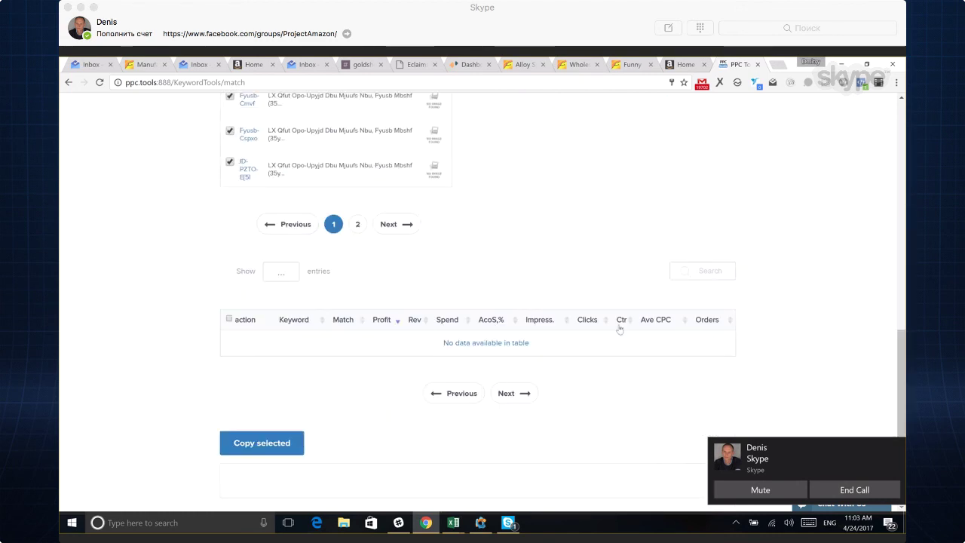
scroll(482, 290, "up", 7)
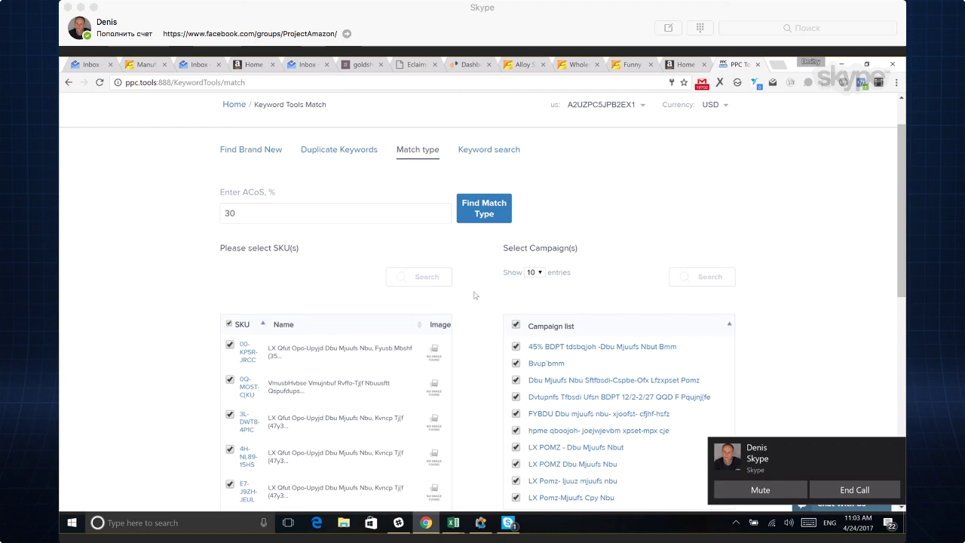
scroll(480, 292, "down", 1)
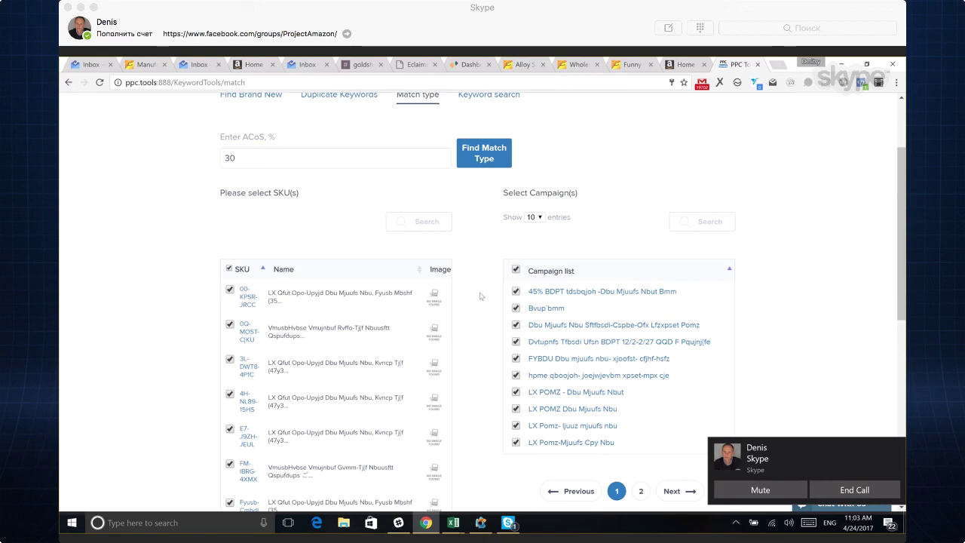
scroll(480, 298, "down", 5)
scroll(478, 302, "up", 7)
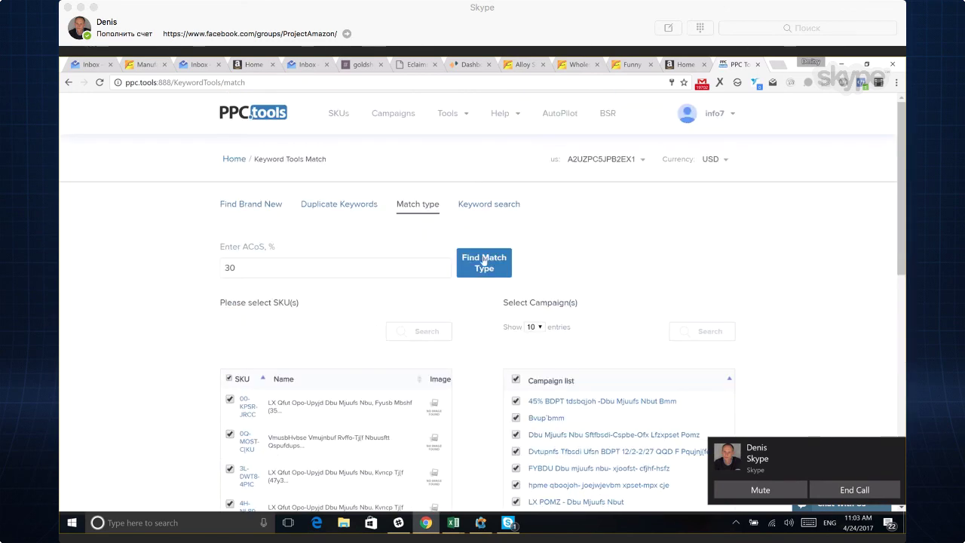
Open the Keyword search tool and look over its keyword entry, SKU and campaign selection and results table.
left_click(486, 209)
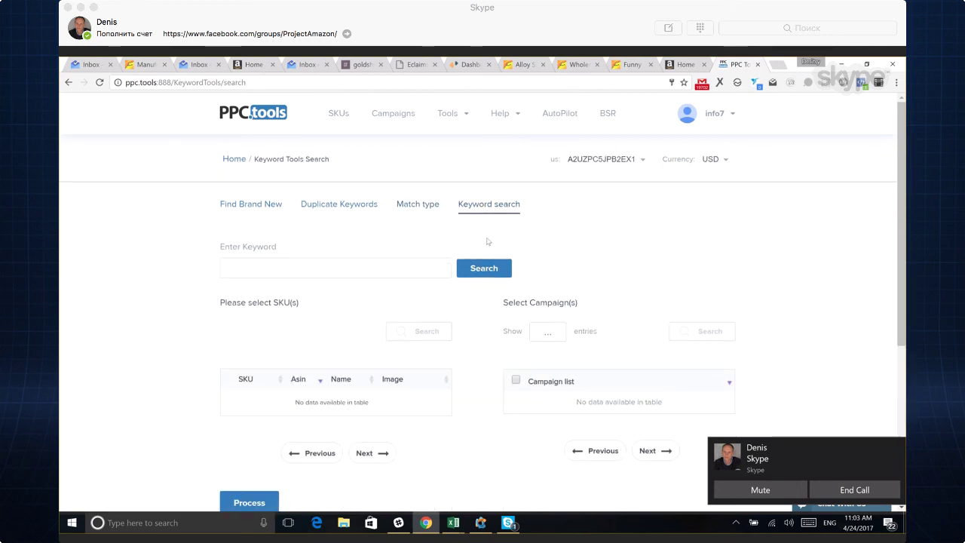
left_click(313, 271)
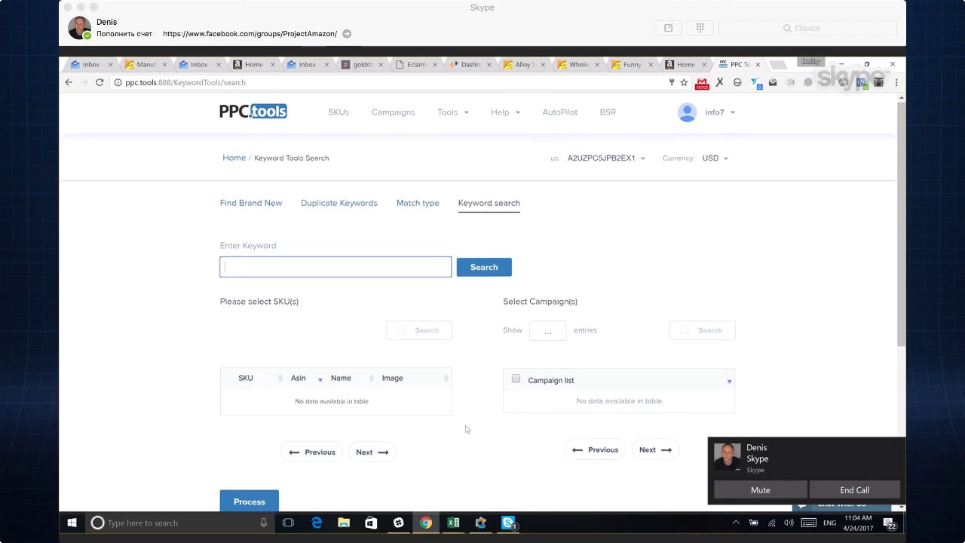
scroll(468, 426, "down", 3)
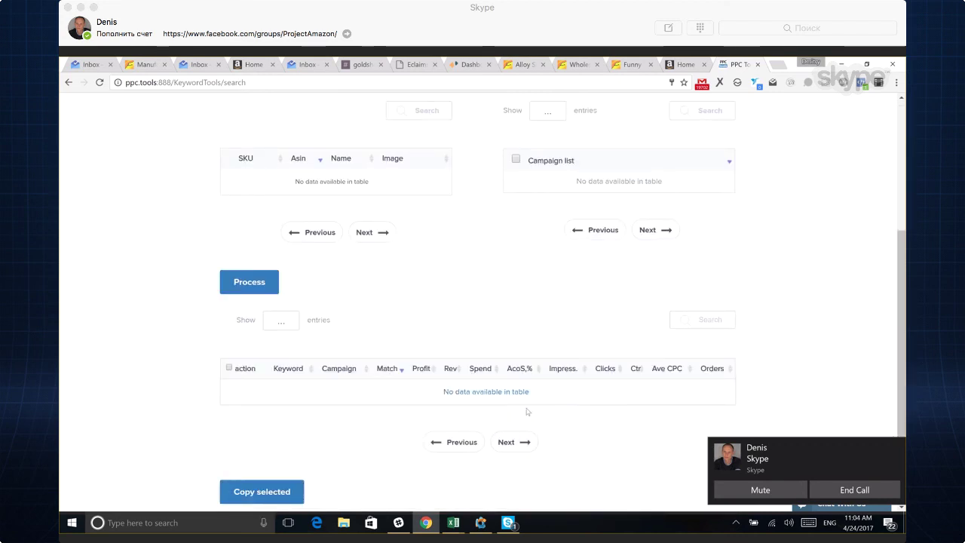
scroll(613, 296, "up", 1)
scroll(613, 297, "up", 2)
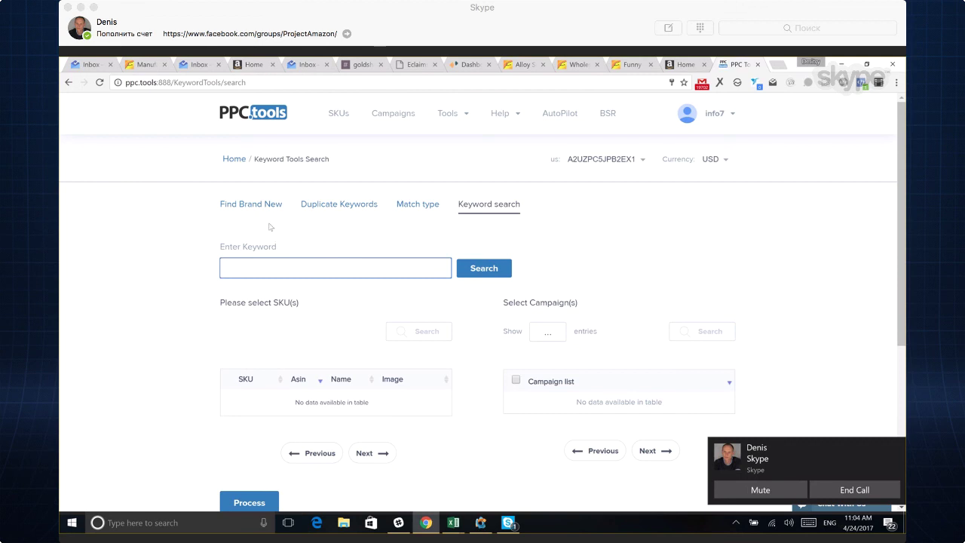
Return to the Match type tool and review its ACoS setting, SKU list and campaign selection.
left_click(417, 203)
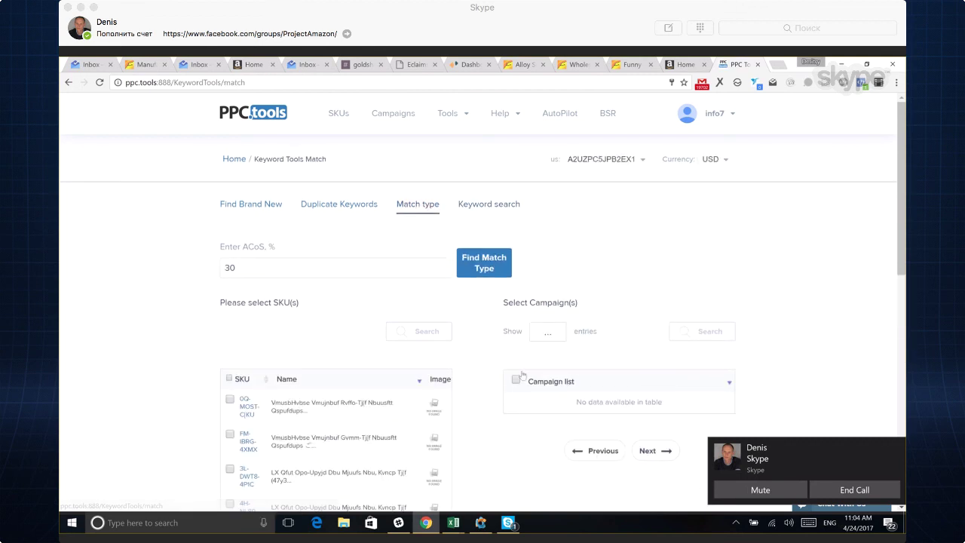
scroll(484, 327, "down", 7)
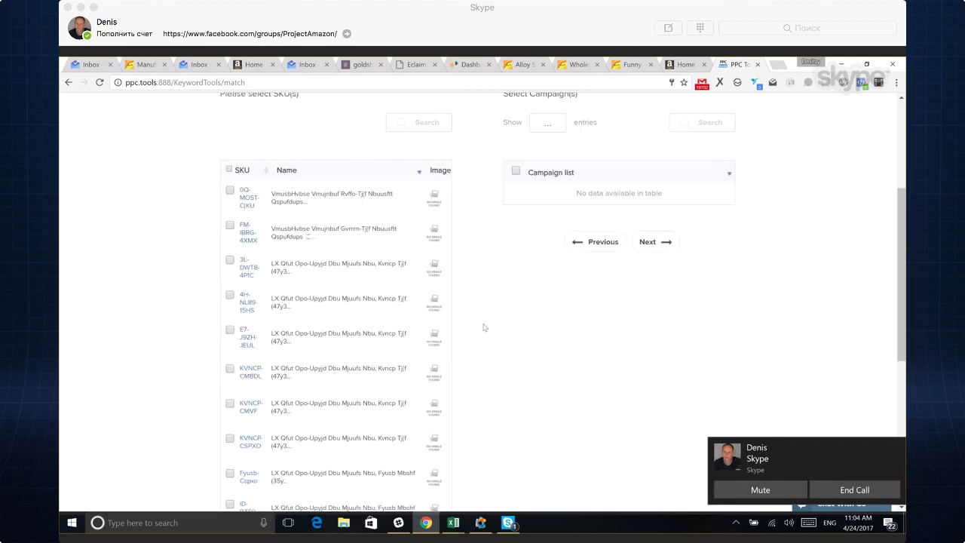
scroll(485, 325, "up", 7)
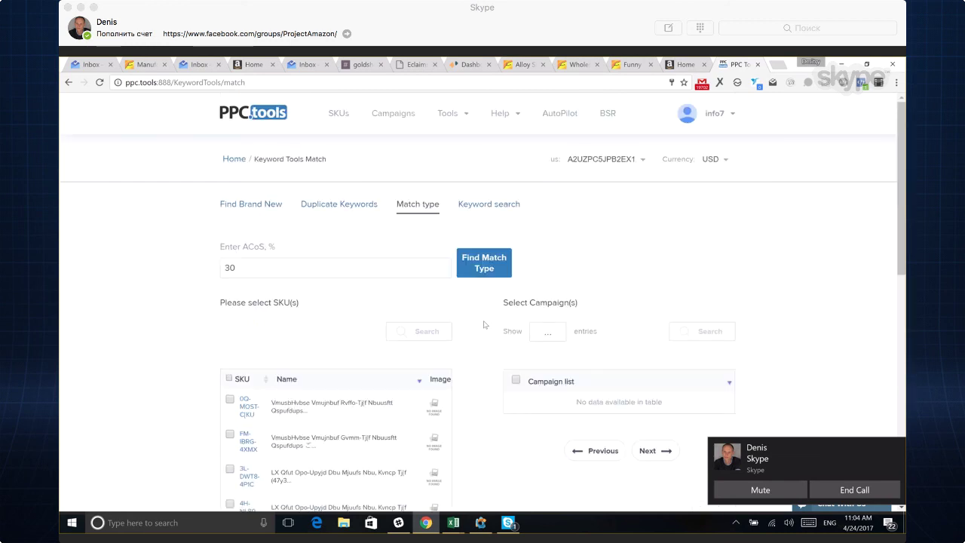
scroll(484, 325, "down", 2)
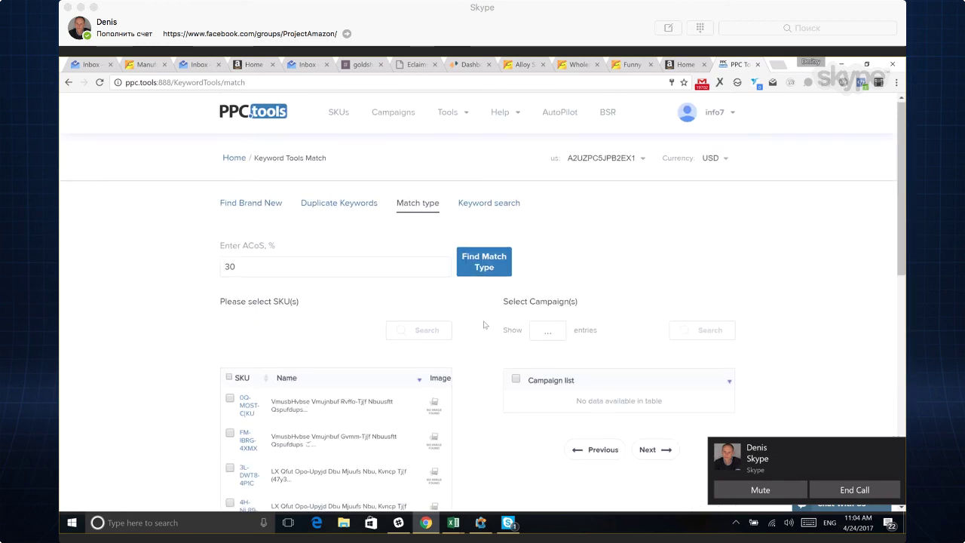
scroll(486, 327, "up", 2)
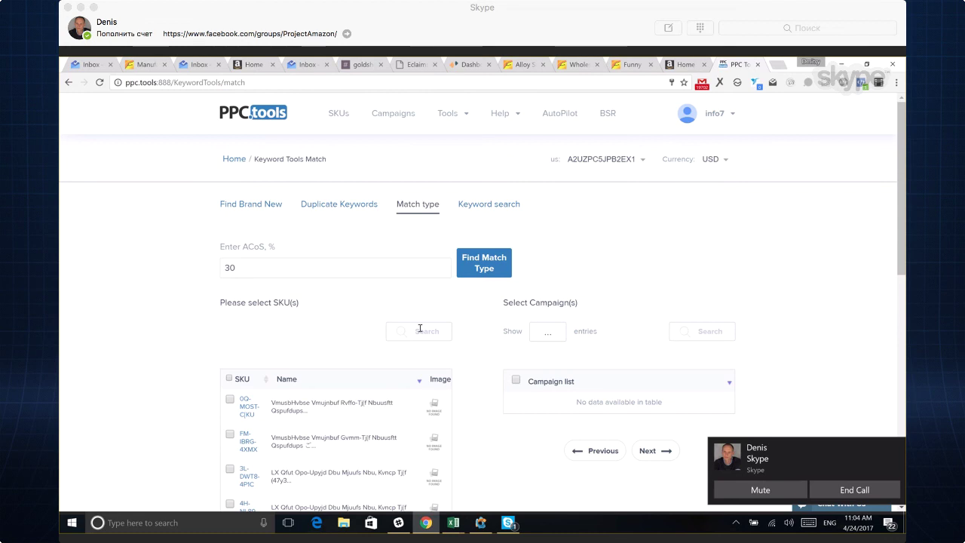
scroll(452, 355, "down", 2)
scroll(468, 359, "down", 3)
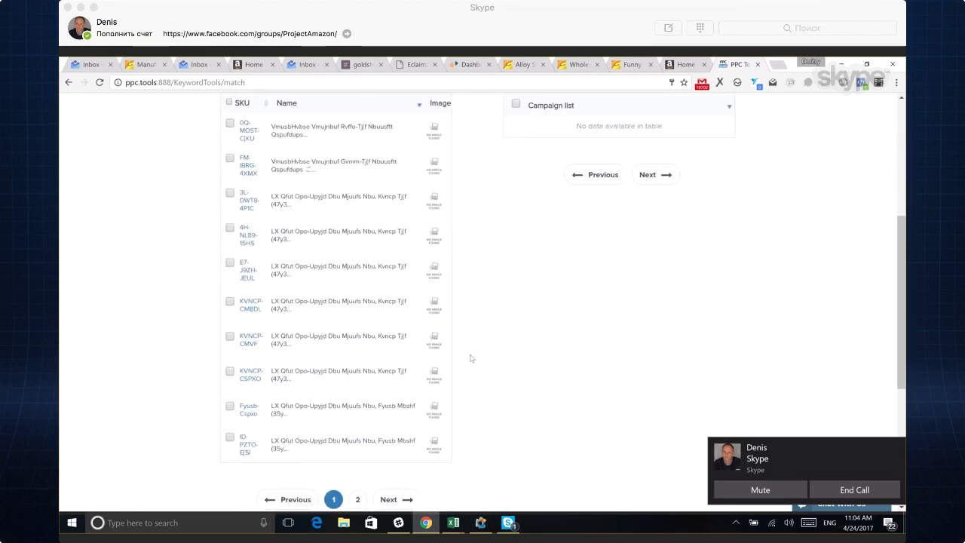
scroll(471, 358, "down", 2)
scroll(470, 357, "up", 7)
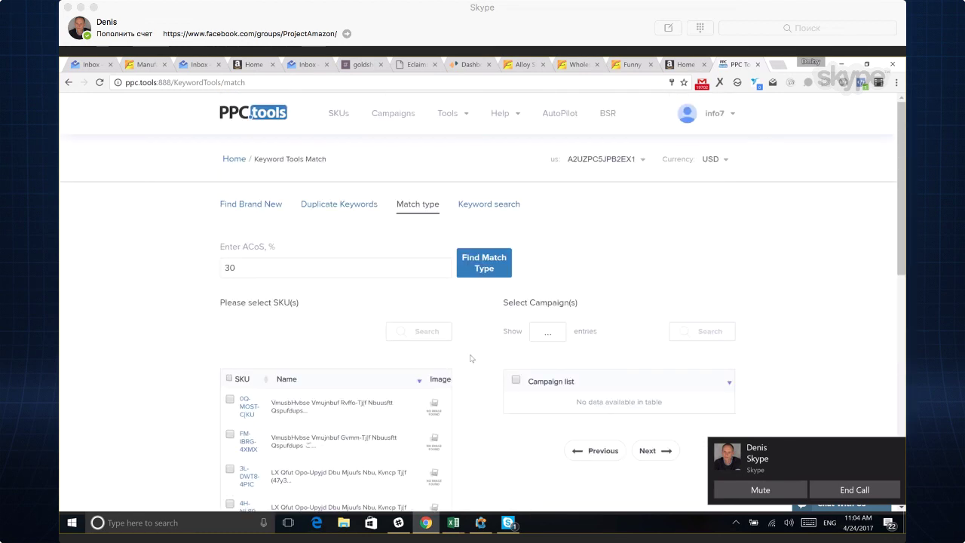
Open the Find Brand New tool and look over its new keywords entry and SKU and campaign lists.
left_click(256, 212)
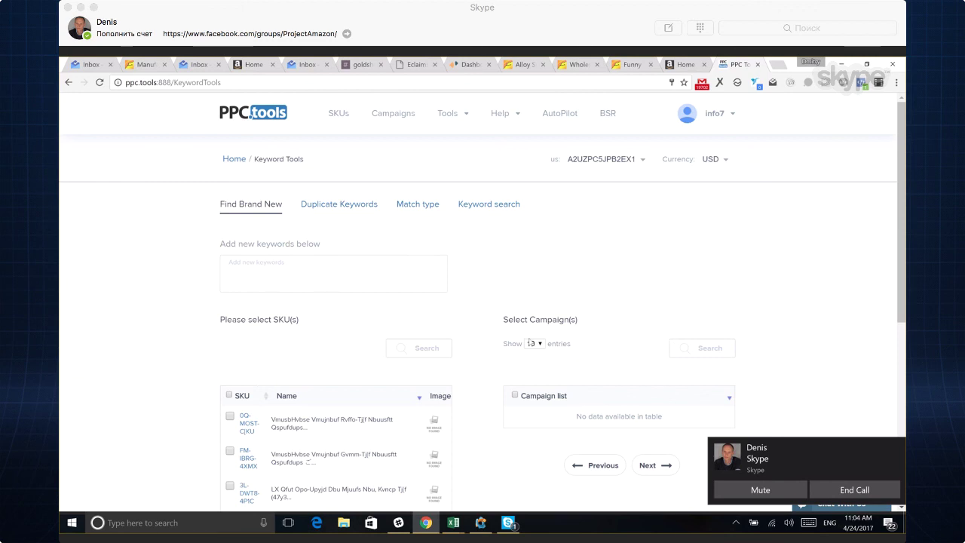
scroll(490, 339, "down", 4)
scroll(489, 339, "up", 4)
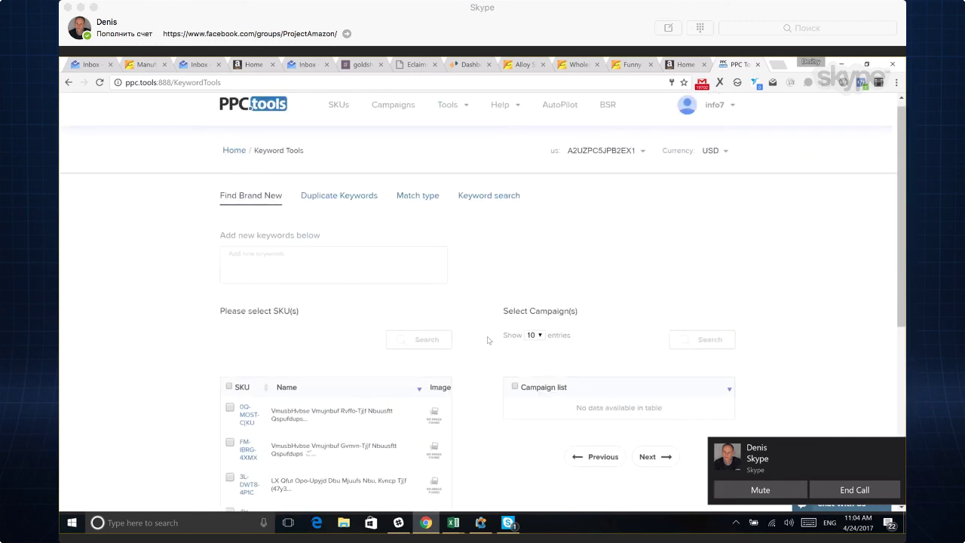
scroll(488, 340, "up", 1)
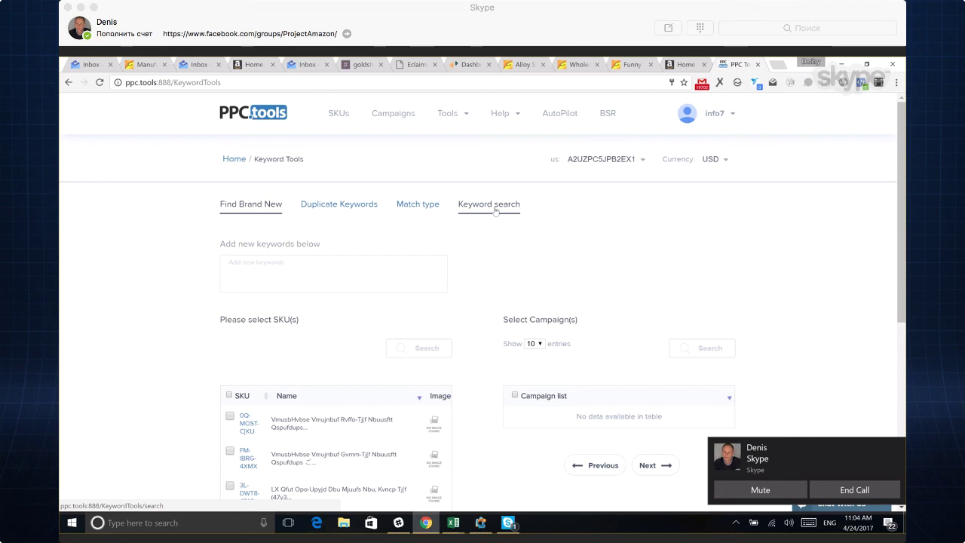
Open the Searchterms tools page with the Profitable SearchTerms Finder.
left_click(499, 113)
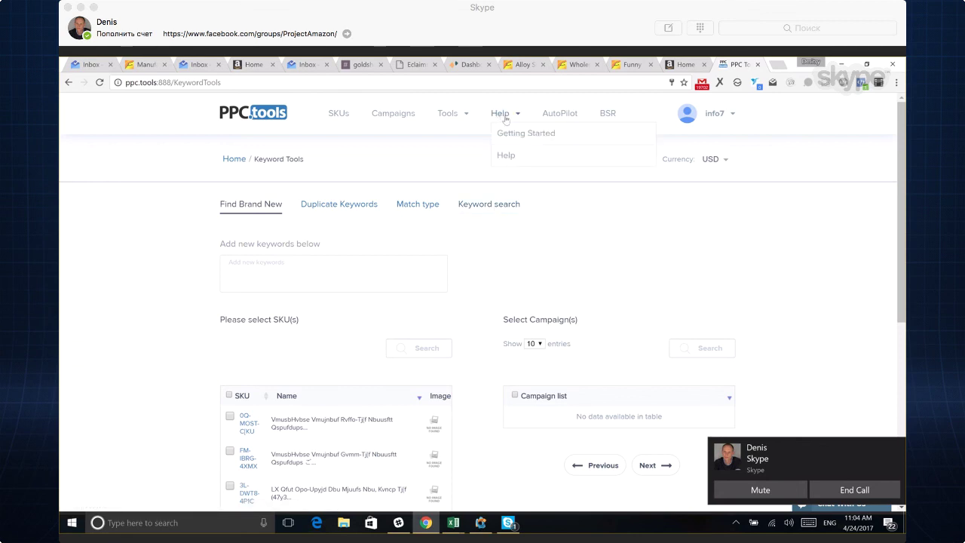
mouse_move(461, 115)
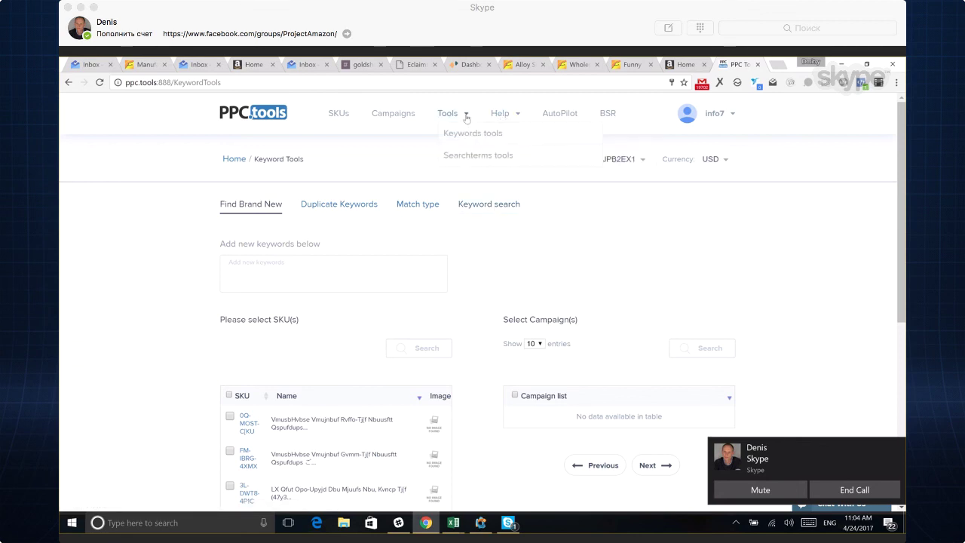
left_click(465, 157)
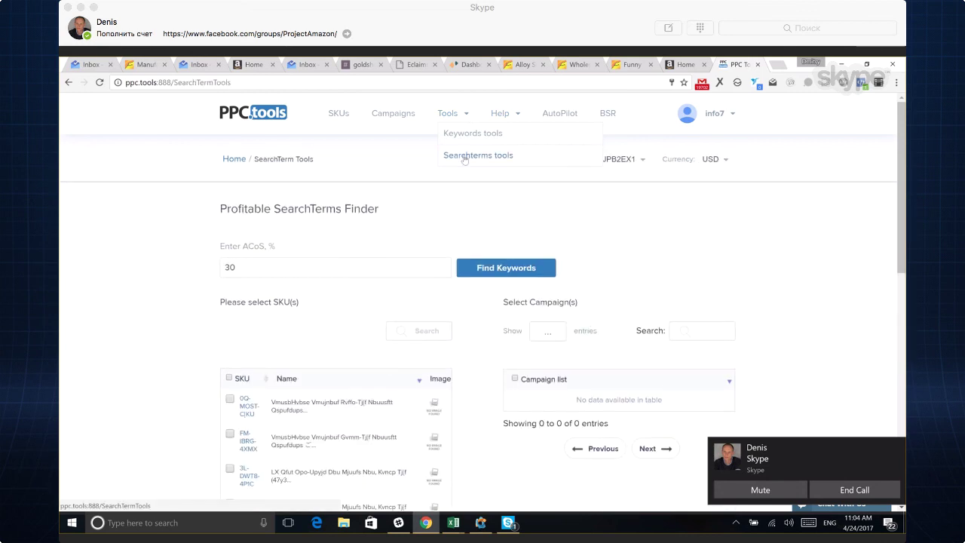